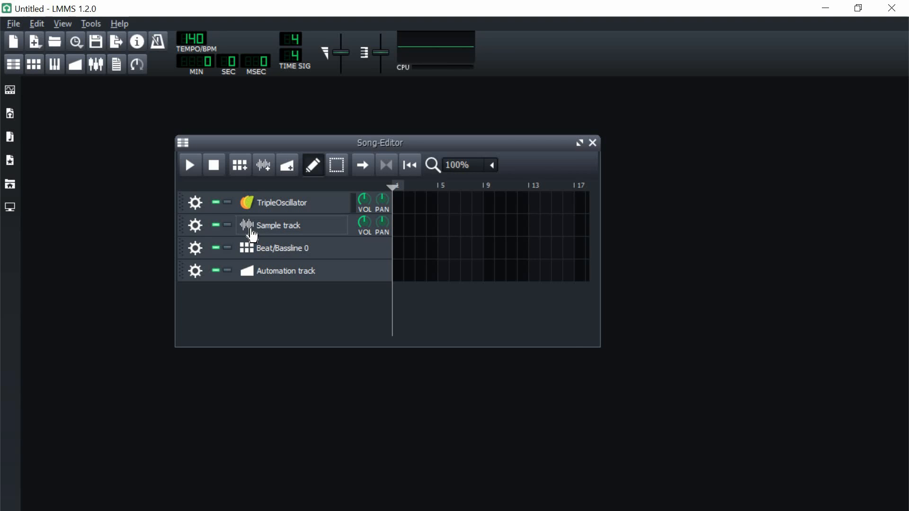
{"action": "left_click_drag", "start_coordinate": [356, 149], "coordinate": [371, 154]}
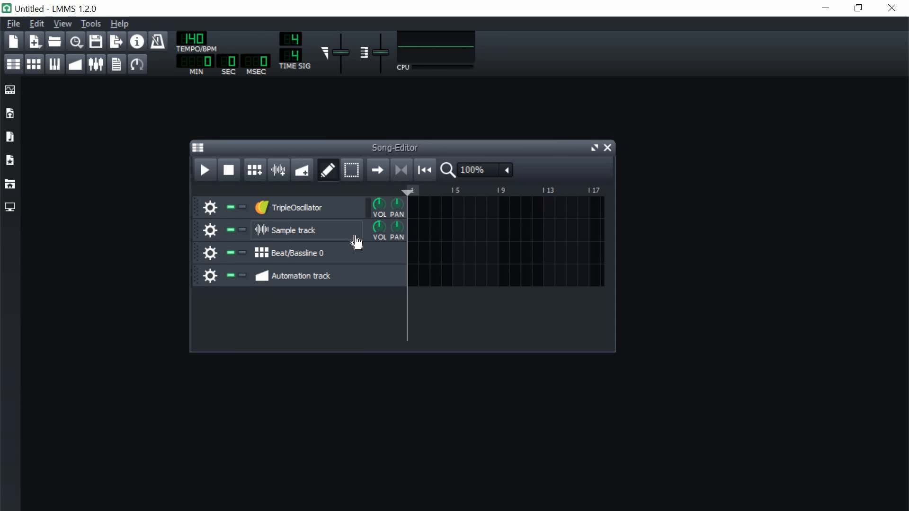
{"action": "left_click_drag", "start_coordinate": [366, 146], "coordinate": [323, 143]}
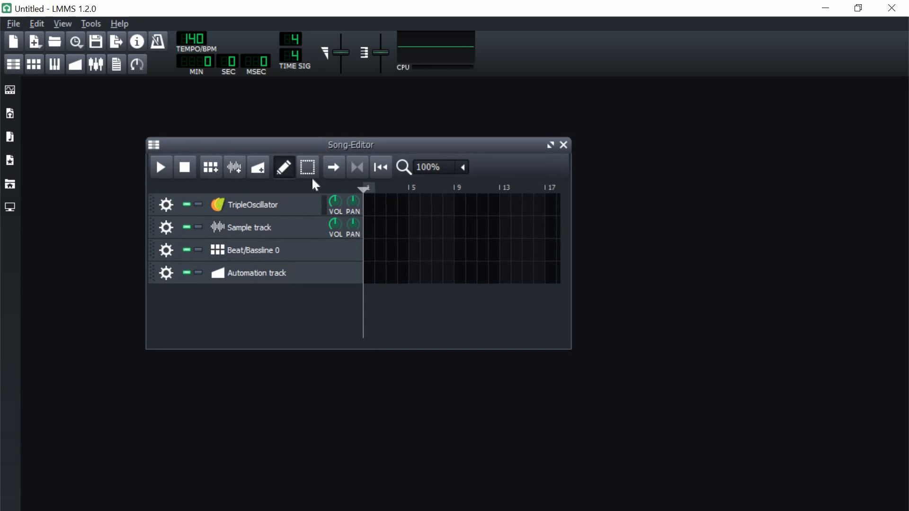
{"action": "left_click", "coordinate": [279, 251]}
{"action": "left_click_drag", "start_coordinate": [428, 144], "coordinate": [388, 149]}
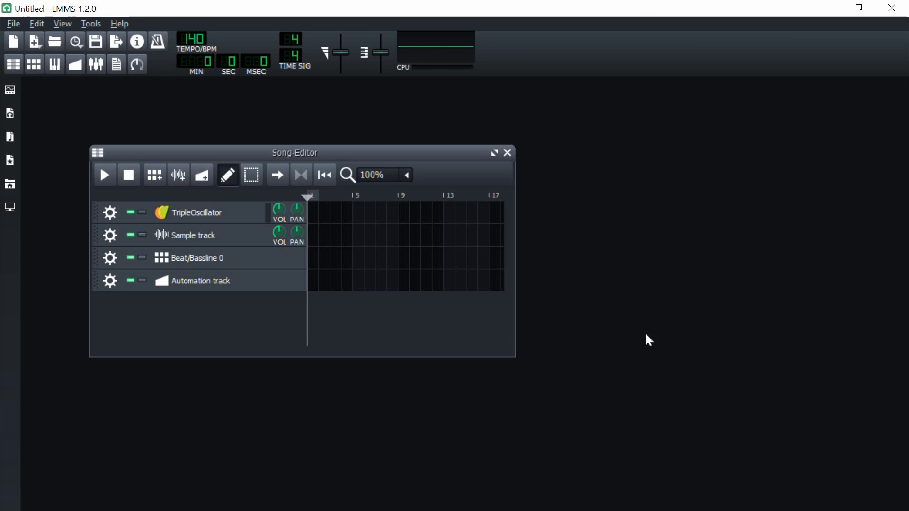
{"action": "left_click_drag", "start_coordinate": [407, 195], "coordinate": [490, 194]}
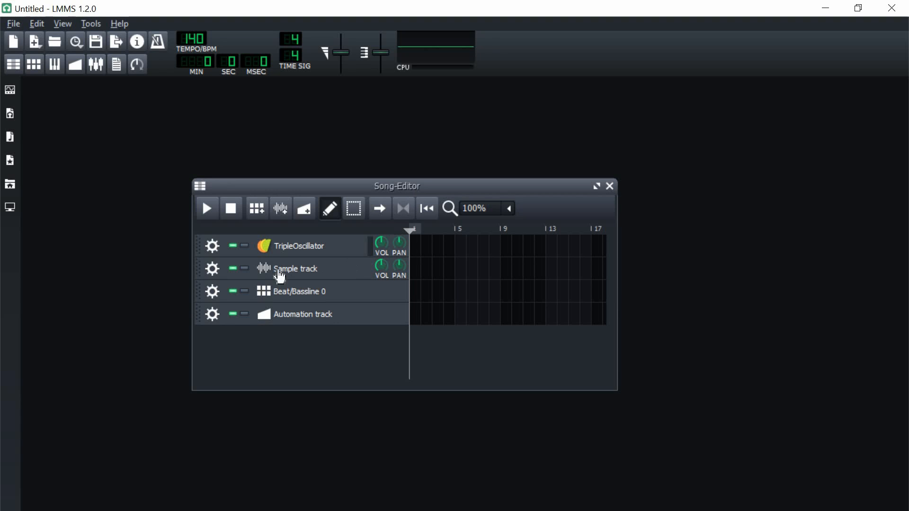
{"action": "left_click_drag", "start_coordinate": [256, 179], "coordinate": [256, 163]}
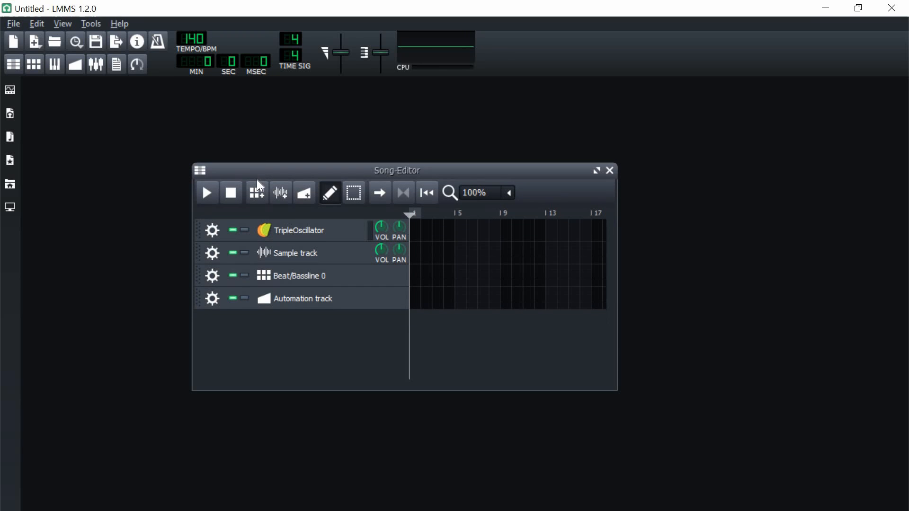
Step: Remove the Sample track, TripleOscillator and Automation track from the song, keeping only Beat/Bassline 0
{"action": "left_click", "coordinate": [213, 252]}
{"action": "left_click", "coordinate": [232, 285]}
{"action": "left_click", "coordinate": [214, 232]}
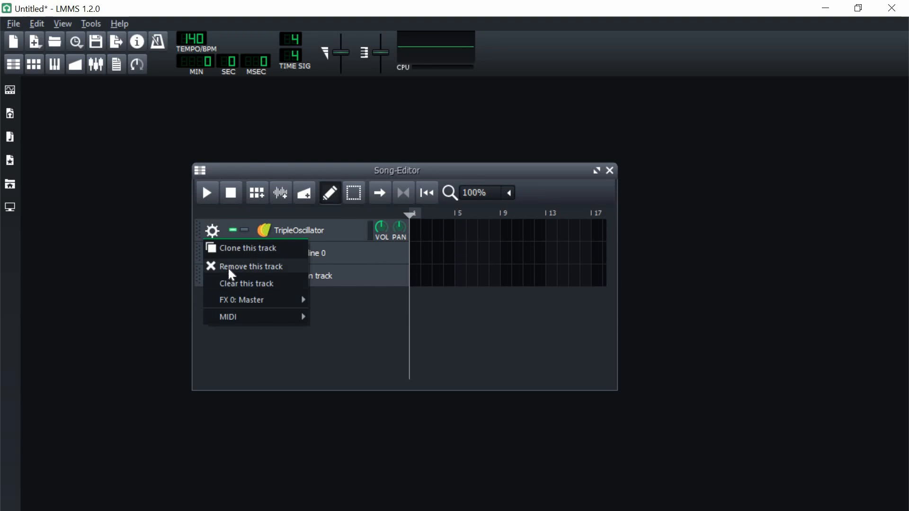
{"action": "left_click", "coordinate": [229, 271]}
{"action": "left_click", "coordinate": [212, 254]}
{"action": "left_click", "coordinate": [224, 286]}
Step: Open Beat/Bassline 0 for editing and remove its default Kicker track
{"action": "double_click", "coordinate": [305, 244]}
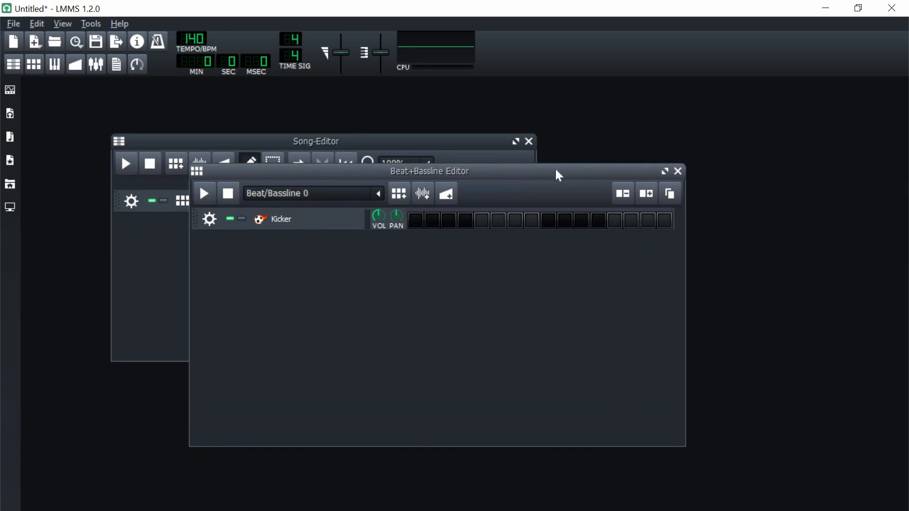
{"action": "left_click_drag", "start_coordinate": [559, 176], "coordinate": [570, 182]}
{"action": "left_click", "coordinate": [222, 225]}
{"action": "left_click", "coordinate": [250, 262]}
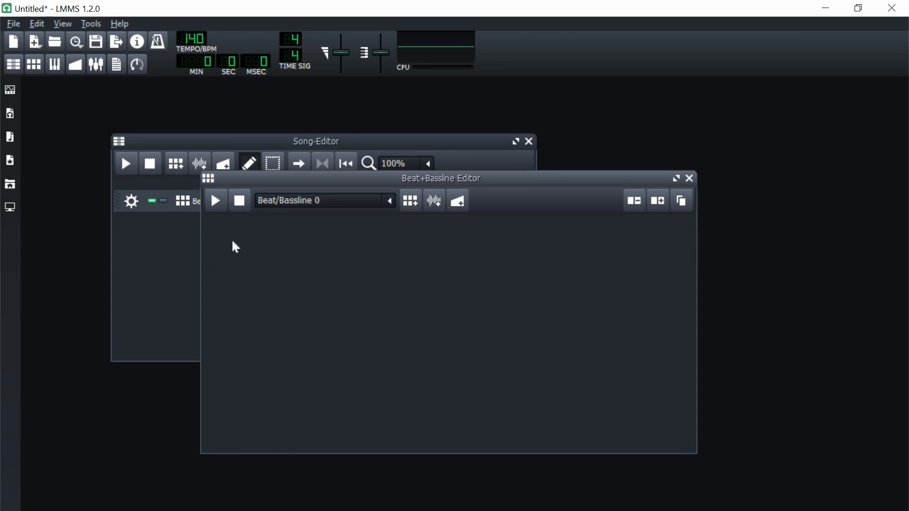
Step: Browse the computer's files to the "!buncha drums boaa" folder inside "drum kits and stuff" in Music
{"action": "left_click", "coordinate": [10, 184]}
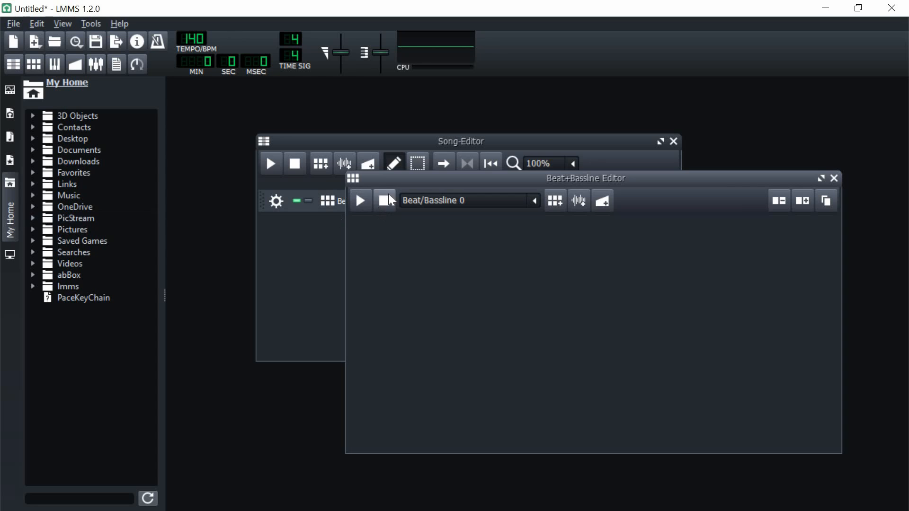
{"action": "left_click_drag", "start_coordinate": [367, 182], "coordinate": [355, 193]}
{"action": "left_click", "coordinate": [10, 255]}
{"action": "double_click", "coordinate": [61, 116]}
{"action": "double_click", "coordinate": [87, 162]}
{"action": "double_click", "coordinate": [88, 172]}
{"action": "double_click", "coordinate": [111, 263]}
{"action": "double_click", "coordinate": [159, 377]}
{"action": "double_click", "coordinate": [177, 252]}
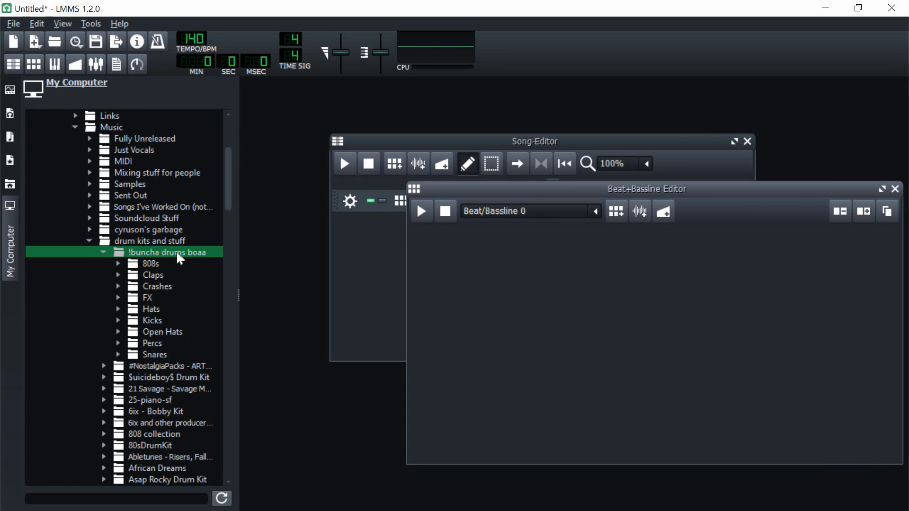
Step: Add the samples 808 (Empty).wav, Clap [swag].wav and pierre hihat.wav as tracks in the Beat+Bassline Editor
{"action": "double_click", "coordinate": [151, 264]}
{"action": "left_click_drag", "start_coordinate": [238, 296], "coordinate": [303, 295]}
{"action": "left_click_drag", "start_coordinate": [186, 195], "coordinate": [544, 293]}
{"action": "left_click_drag", "start_coordinate": [663, 189], "coordinate": [556, 183]}
{"action": "double_click", "coordinate": [150, 161]}
{"action": "double_click", "coordinate": [152, 172]}
{"action": "left_click_drag", "start_coordinate": [188, 344], "coordinate": [431, 293]}
{"action": "left_click_drag", "start_coordinate": [556, 249], "coordinate": [558, 251]}
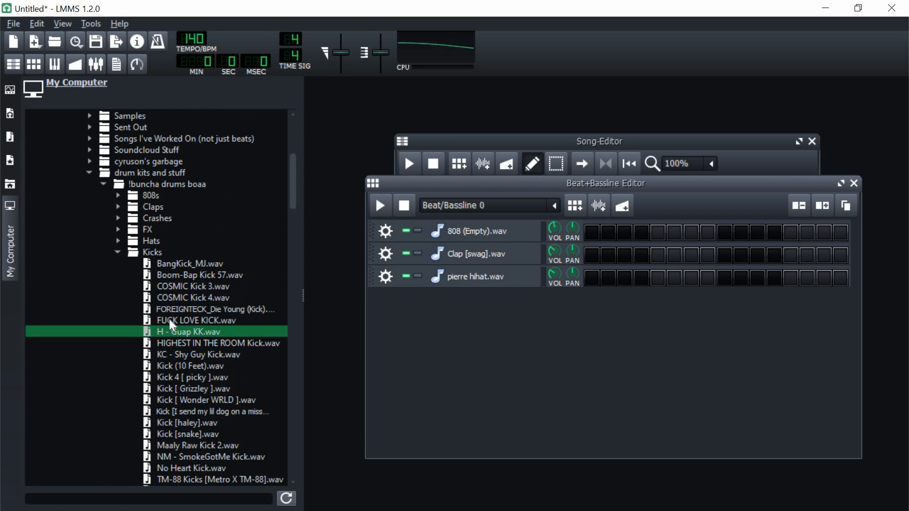
Step: Add the "I send my lil dog" kick, Slowthai - The Cave open hat and zaytoven snare samples as tracks
{"action": "scroll", "coordinate": [180, 322], "scroll_direction": "down", "scroll_amount": 1}
{"action": "left_click", "coordinate": [186, 321]}
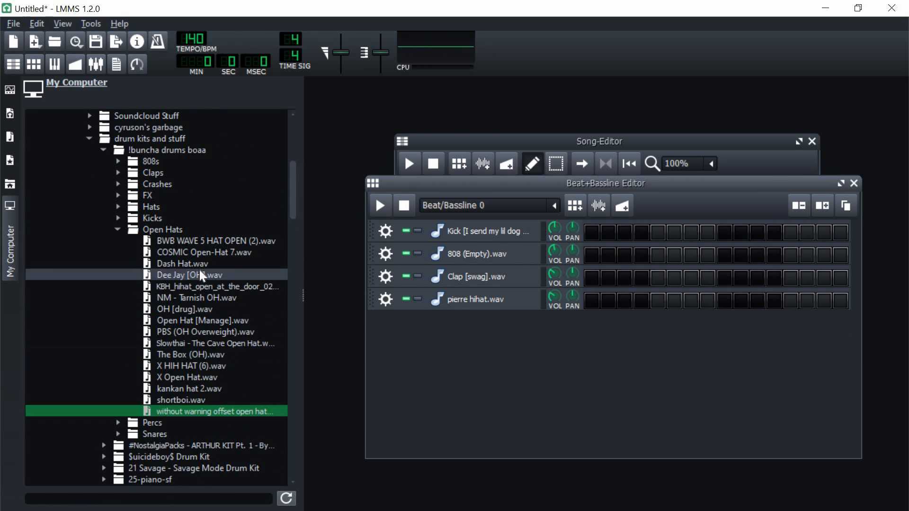
{"action": "left_click_drag", "start_coordinate": [209, 343], "coordinate": [473, 322]}
{"action": "left_click_drag", "start_coordinate": [203, 296], "coordinate": [473, 345]}
{"action": "left_click_drag", "start_coordinate": [204, 343], "coordinate": [548, 349]}
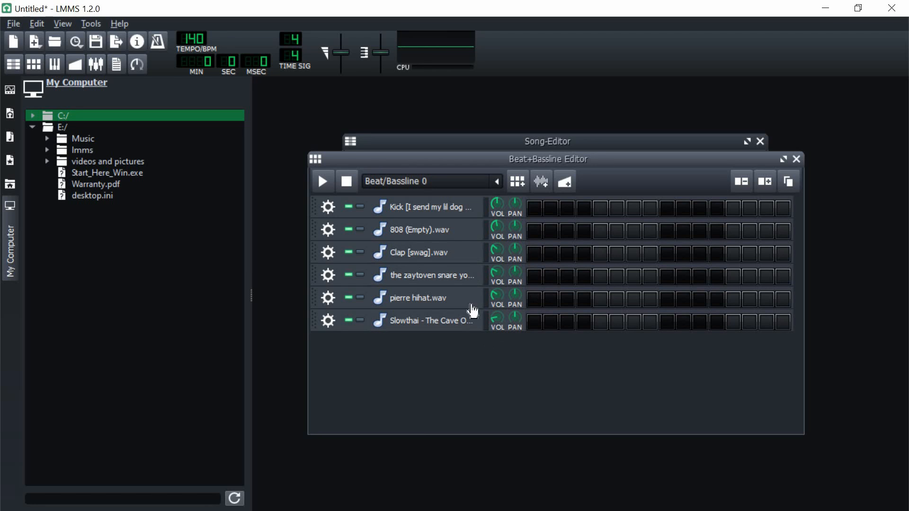
Step: Set the song tempo to 155 BPM
{"action": "left_click_drag", "start_coordinate": [193, 34], "coordinate": [193, 27]}
{"action": "left_click_drag", "start_coordinate": [479, 164], "coordinate": [474, 167]}
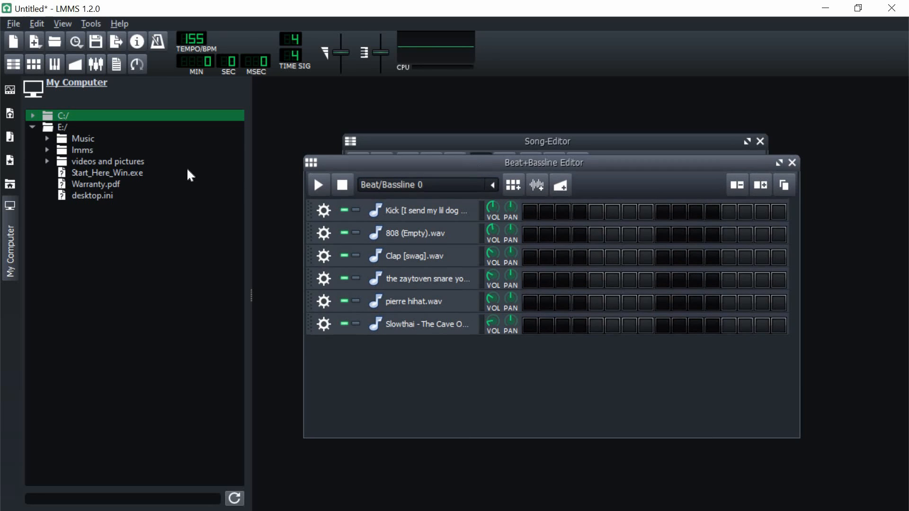
Step: Add the Alpha Free, Keyzone Classic and Container instruments as tracks above the drums, and check Container's plugin settings
{"action": "left_click", "coordinate": [84, 139]}
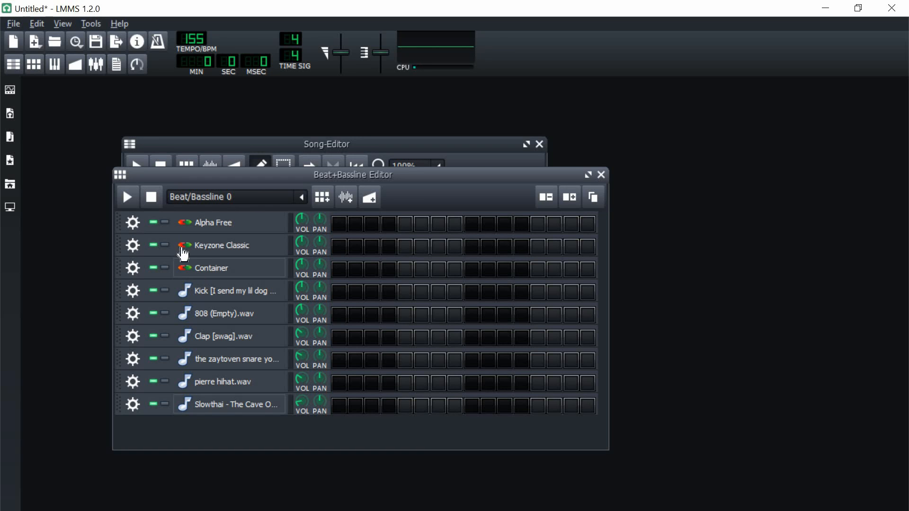
{"action": "left_click", "coordinate": [237, 273]}
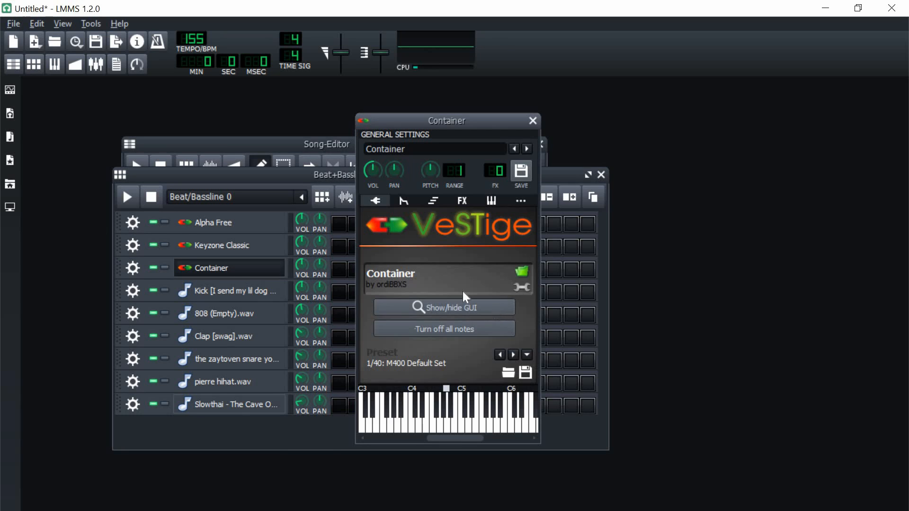
{"action": "left_click", "coordinate": [454, 308]}
{"action": "left_click", "coordinate": [533, 121]}
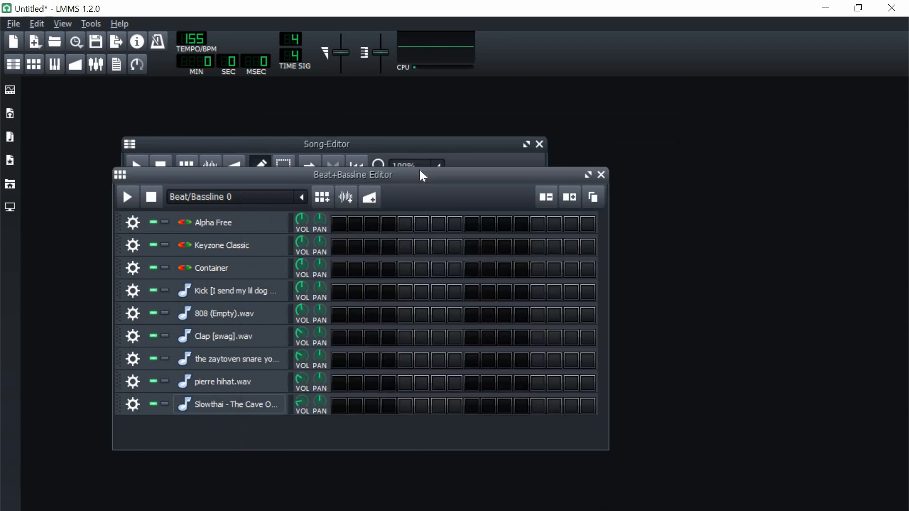
Step: Lower the volume of the kick and 808 tracks slightly
{"action": "left_click_drag", "start_coordinate": [421, 171], "coordinate": [452, 146]}
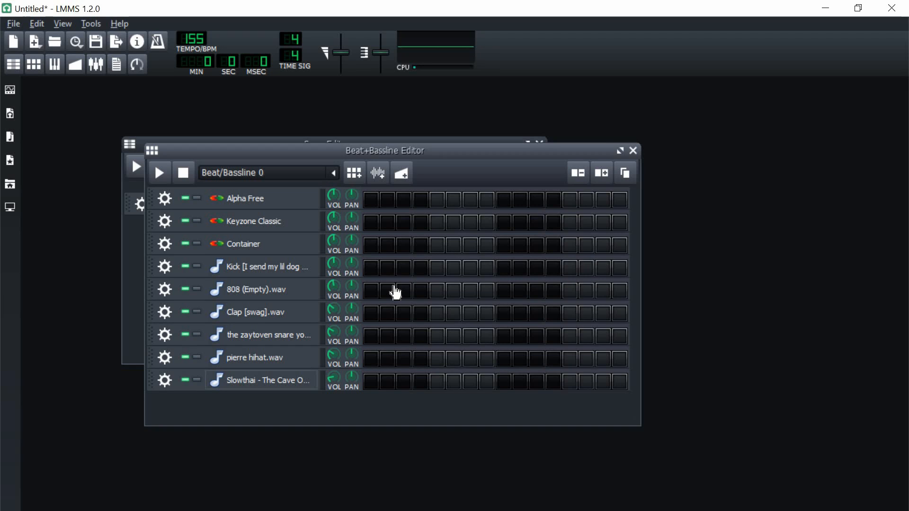
{"action": "left_click_drag", "start_coordinate": [334, 267], "coordinate": [334, 286]}
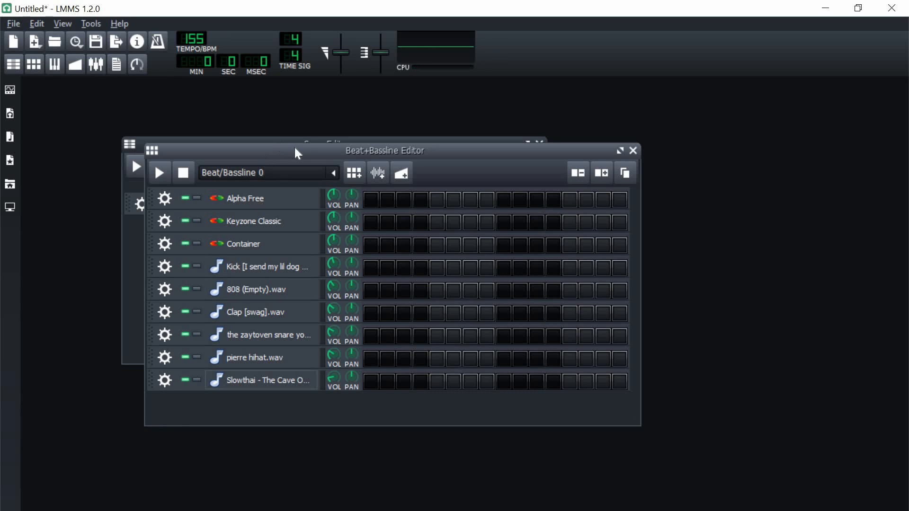
{"action": "left_click_drag", "start_coordinate": [294, 147], "coordinate": [337, 145]}
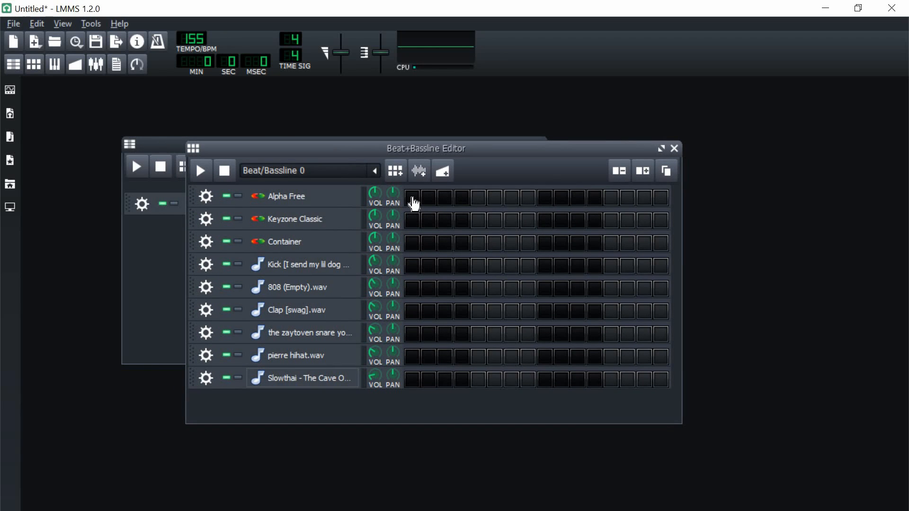
Step: Show Alpha Free's plugin interface, place a note on the track's first step and play the pattern to audition it
{"action": "left_click", "coordinate": [339, 202]}
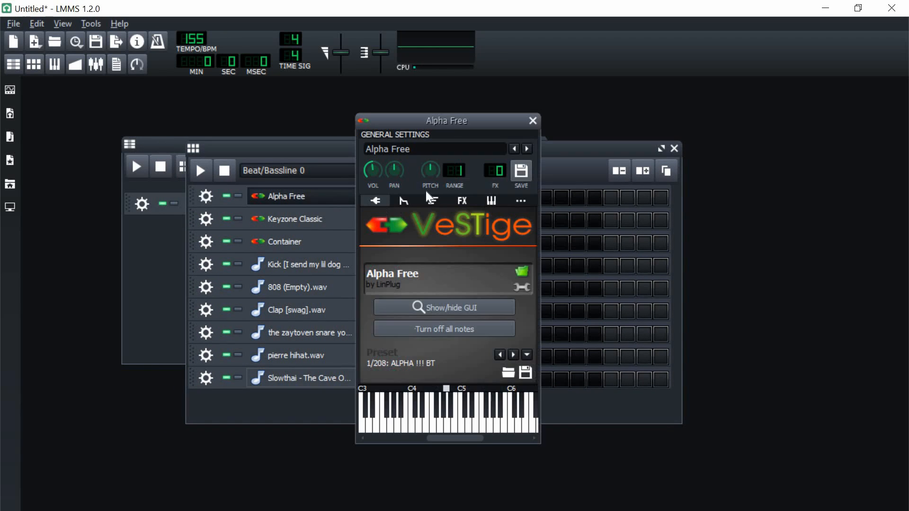
{"action": "left_click_drag", "start_coordinate": [456, 120], "coordinate": [474, 108]}
{"action": "left_click", "coordinate": [471, 290]}
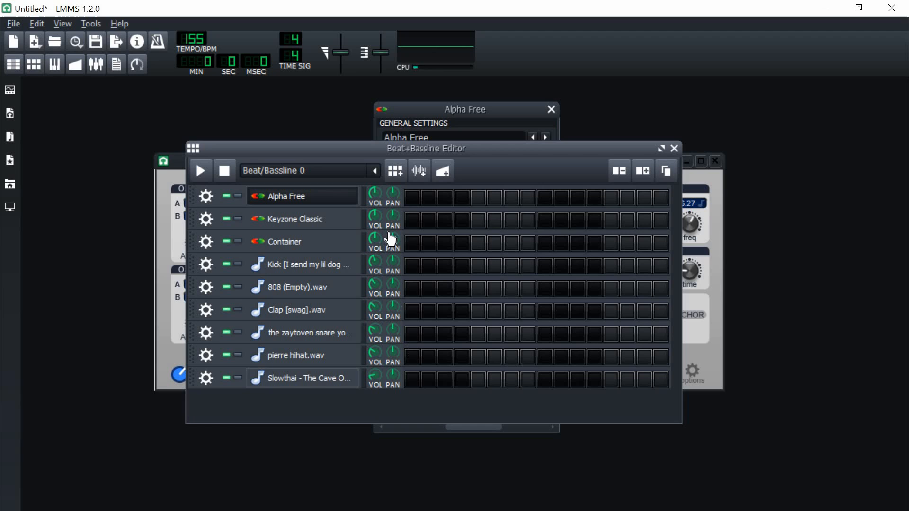
{"action": "left_click", "coordinate": [419, 205]}
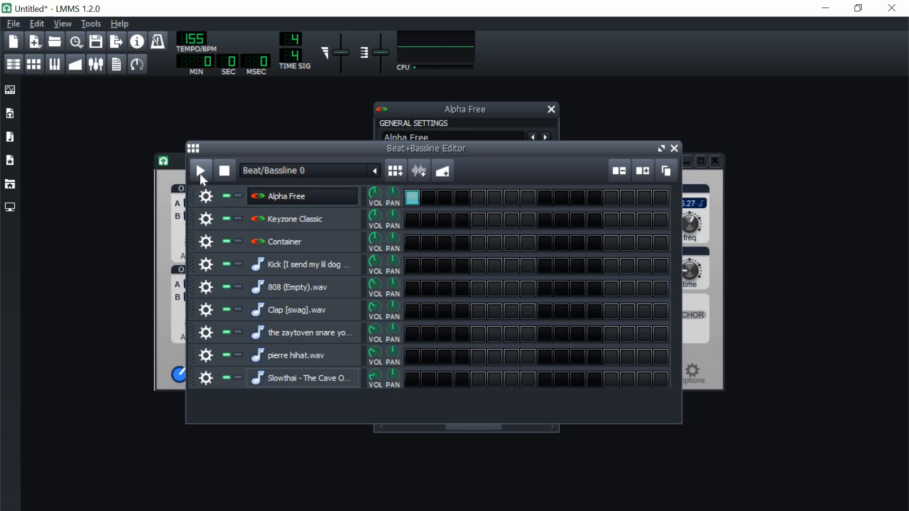
{"action": "left_click", "coordinate": [201, 172]}
{"action": "left_click", "coordinate": [223, 171]}
Step: Load the Yamaha Grand Piano program in the Keyzone Classic plugin and close its interface
{"action": "left_click", "coordinate": [335, 219]}
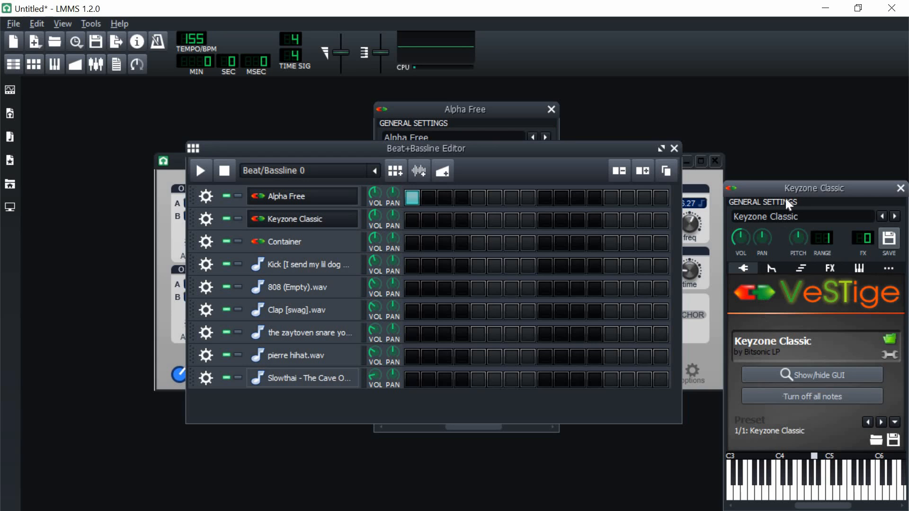
{"action": "left_click_drag", "start_coordinate": [762, 190], "coordinate": [696, 202]}
{"action": "left_click", "coordinate": [756, 388]}
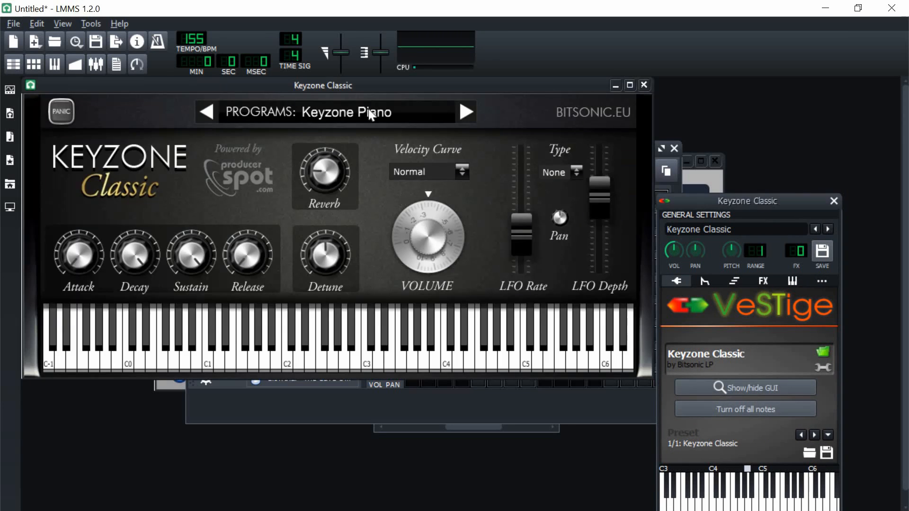
{"action": "left_click", "coordinate": [370, 110]}
{"action": "left_click", "coordinate": [407, 149]}
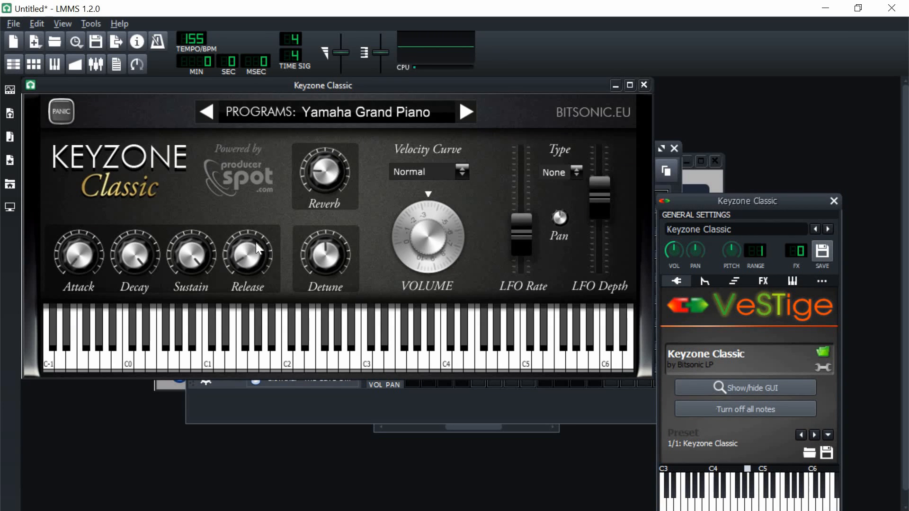
{"action": "left_click", "coordinate": [644, 85]}
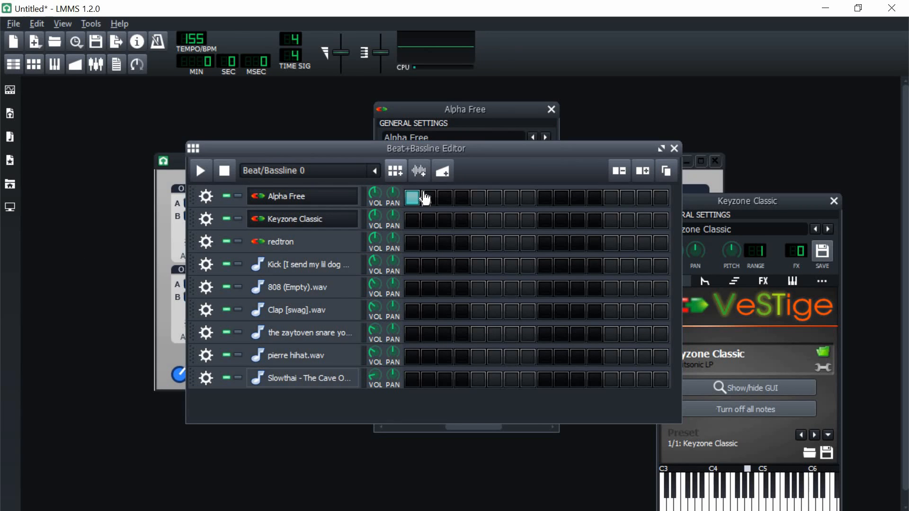
Step: Close the Alpha Free and Keyzone Classic windows and clear the note on Alpha Free's first step
{"action": "left_click", "coordinate": [492, 114]}
{"action": "left_click", "coordinate": [551, 108]}
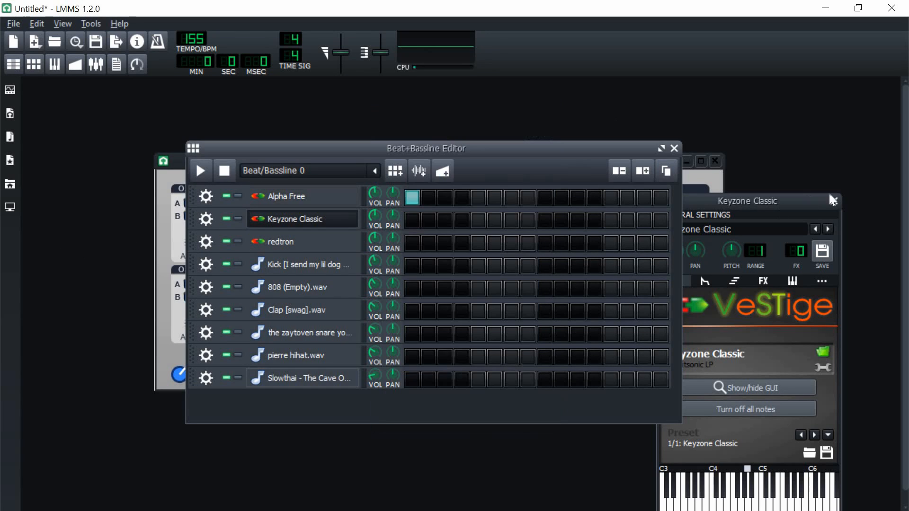
{"action": "left_click", "coordinate": [832, 199]}
{"action": "left_click", "coordinate": [712, 166]}
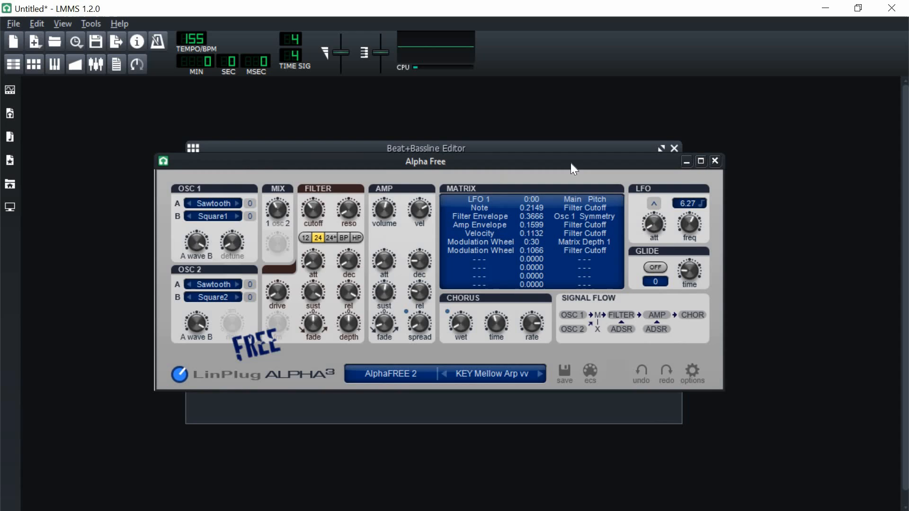
{"action": "left_click", "coordinate": [715, 160]}
{"action": "right_click", "coordinate": [419, 203]}
Step: Open the Keyzone Classic pattern in the Piano-Roll and maximize the editor
{"action": "right_click", "coordinate": [411, 219]}
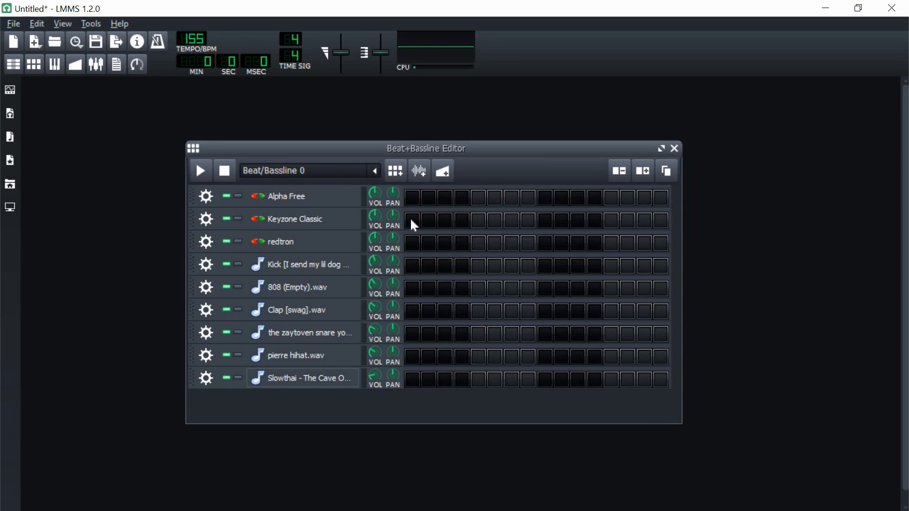
{"action": "right_click", "coordinate": [411, 219]}
{"action": "left_click", "coordinate": [442, 231]}
{"action": "left_click", "coordinate": [613, 88]}
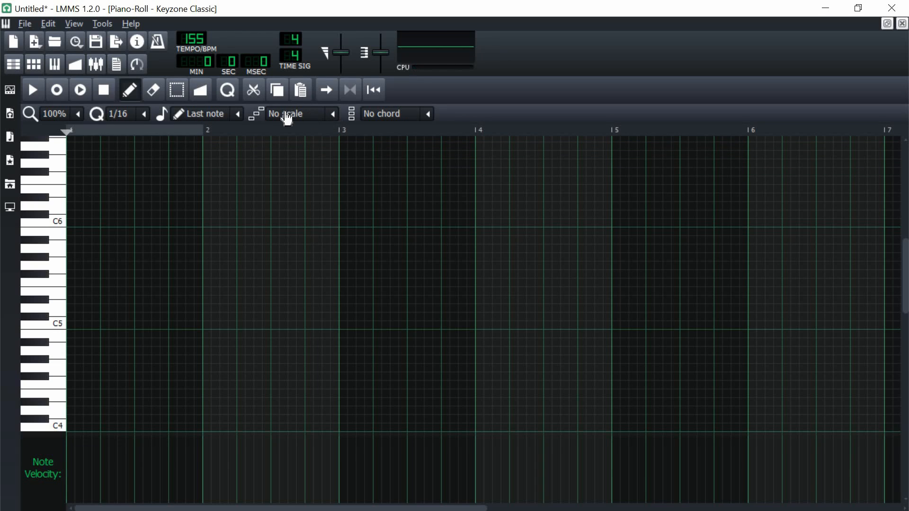
Step: Choose the Aeolian scale and mark it in the Piano-Roll starting from the F# key above C5
{"action": "left_click", "coordinate": [332, 114]}
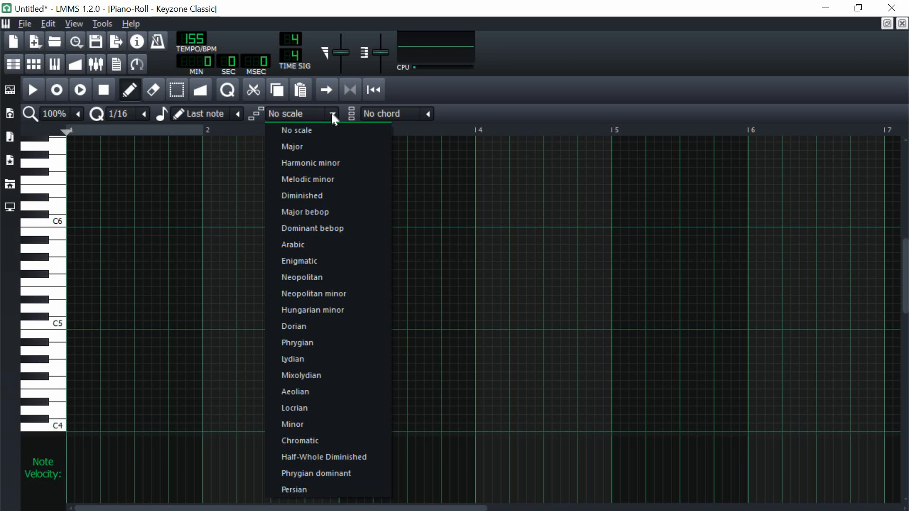
{"action": "left_click", "coordinate": [303, 392]}
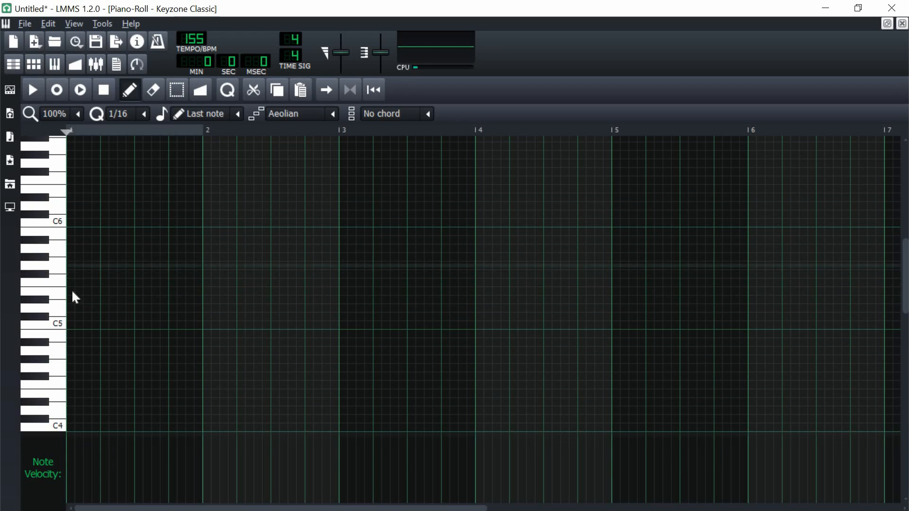
{"action": "right_click", "coordinate": [38, 275]}
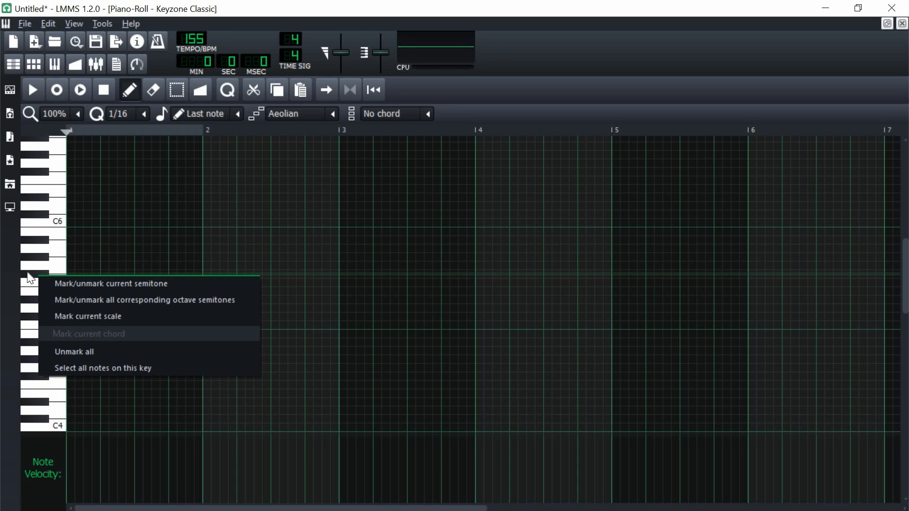
{"action": "left_click", "coordinate": [70, 315]}
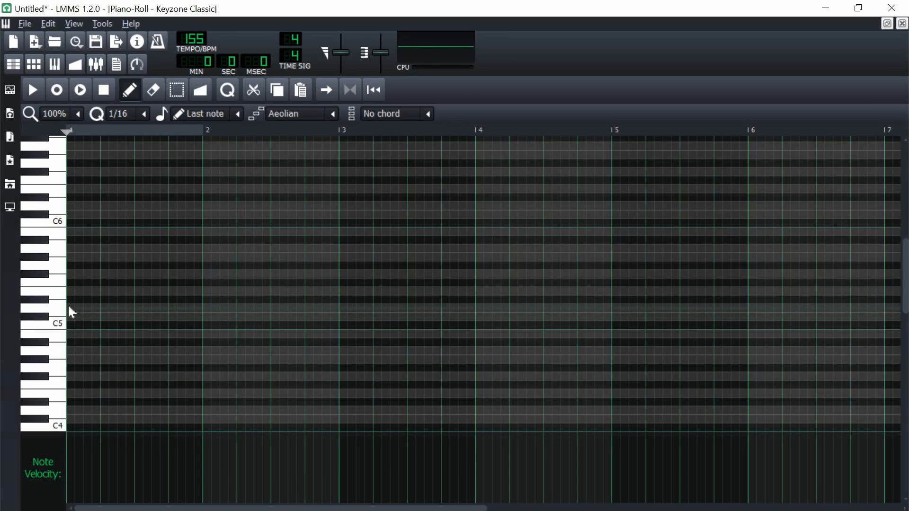
Step: Set the Piano-Roll scale selection back to No scale
{"action": "scroll", "coordinate": [85, 279], "scroll_direction": "down", "scroll_amount": 1}
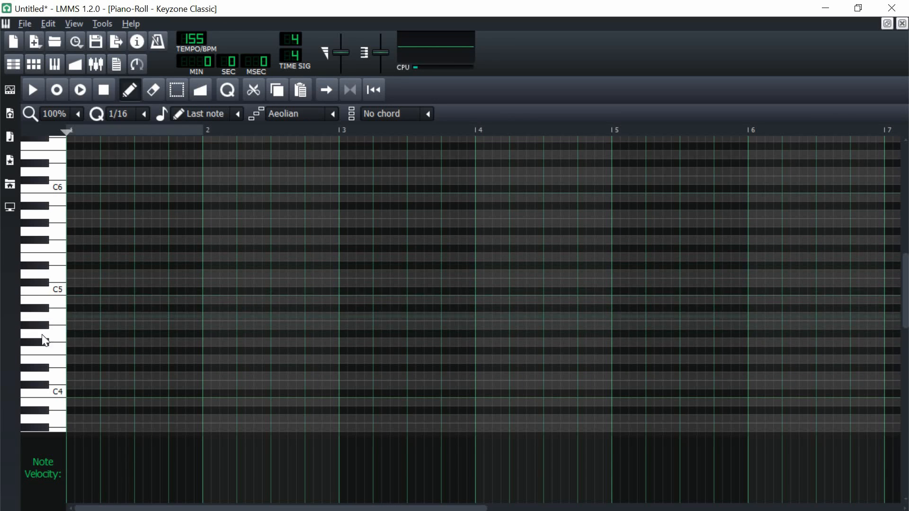
{"action": "scroll", "coordinate": [87, 307], "scroll_direction": "up", "scroll_amount": 1}
{"action": "scroll", "coordinate": [248, 186], "scroll_direction": "down", "scroll_amount": 2}
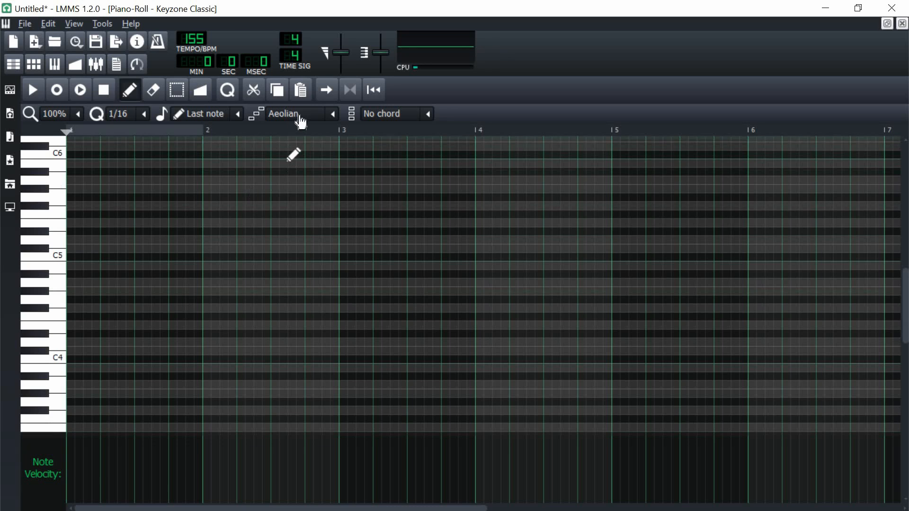
{"action": "scroll", "coordinate": [302, 118], "scroll_direction": "down", "scroll_amount": 1}
{"action": "left_click", "coordinate": [336, 122]}
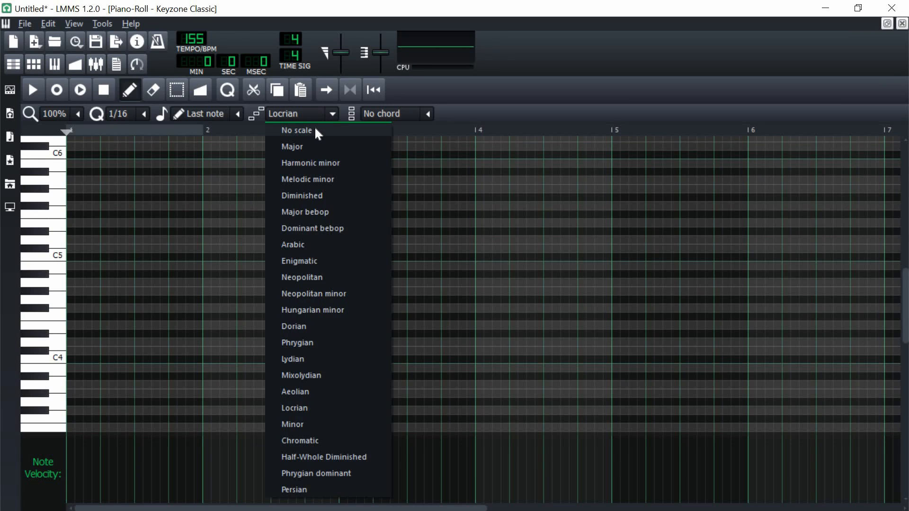
{"action": "left_click", "coordinate": [314, 127]}
Step: Place quarter notes F#5, A5 and C#6 together at the start of bar 1 and play the F# minor chord
{"action": "scroll", "coordinate": [136, 273], "scroll_direction": "up", "scroll_amount": 1}
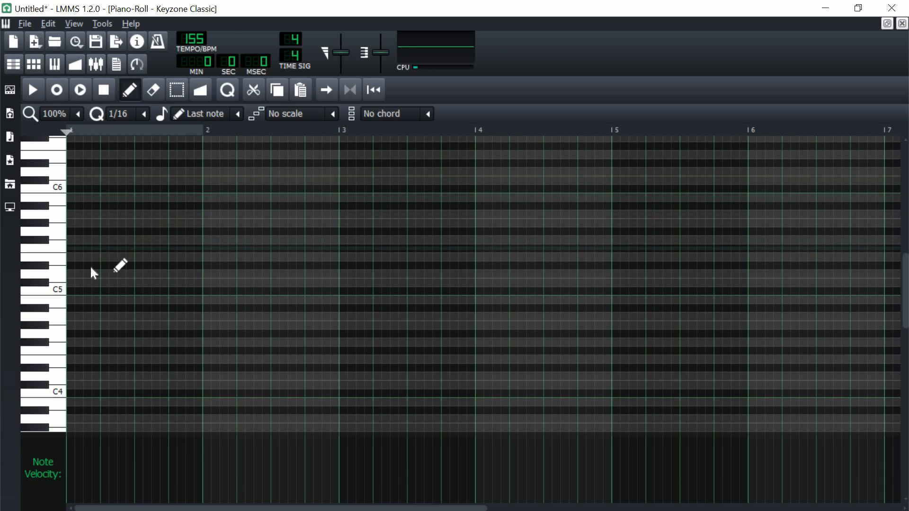
{"action": "left_click", "coordinate": [73, 240]}
{"action": "left_click", "coordinate": [76, 216]}
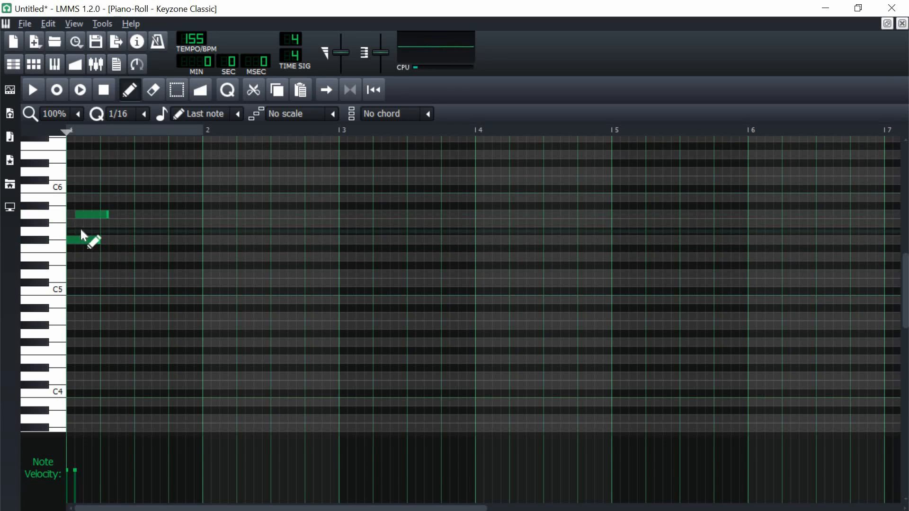
{"action": "scroll", "coordinate": [84, 239], "scroll_direction": "up", "scroll_amount": 1}
{"action": "left_click_drag", "start_coordinate": [85, 247], "coordinate": [74, 250]}
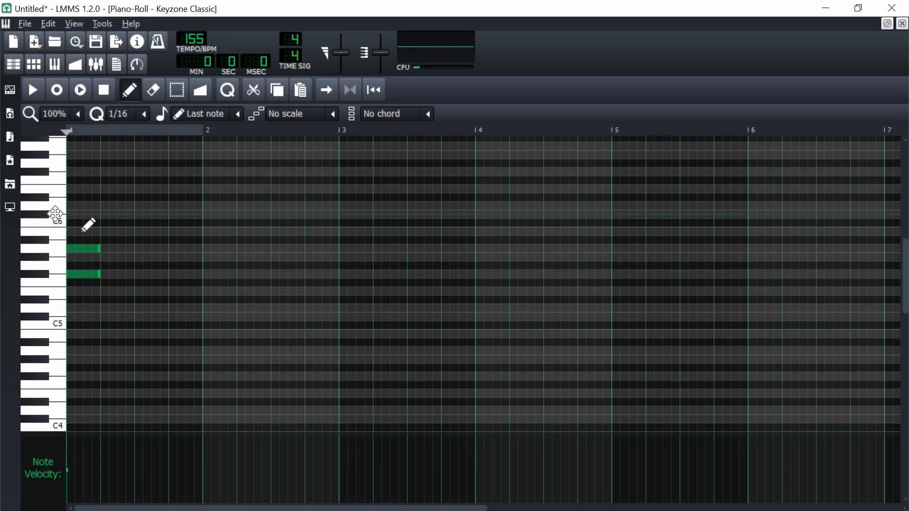
{"action": "left_click", "coordinate": [78, 214]}
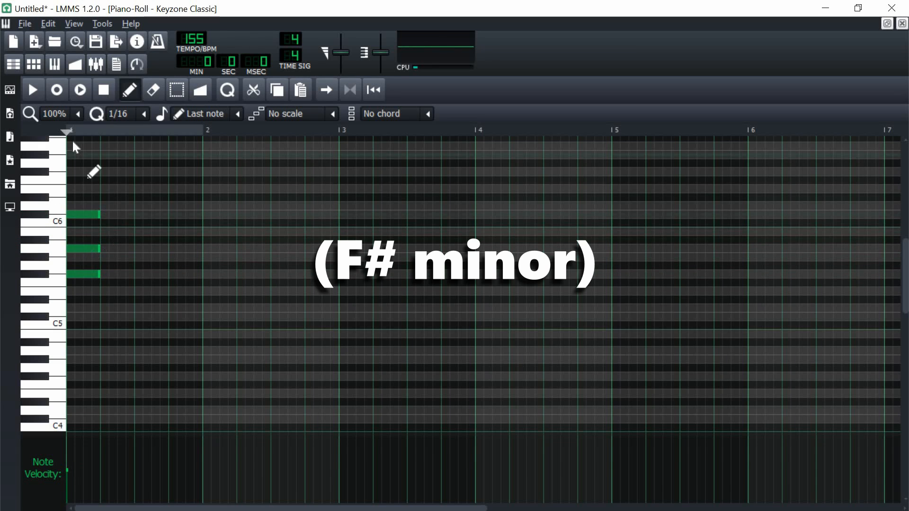
{"action": "key", "text": "space"}
{"action": "key", "text": "space"}
Step: Add an F#6 note above the bar 1 chord and play it back
{"action": "scroll", "coordinate": [86, 248], "scroll_direction": "up", "scroll_amount": 1}
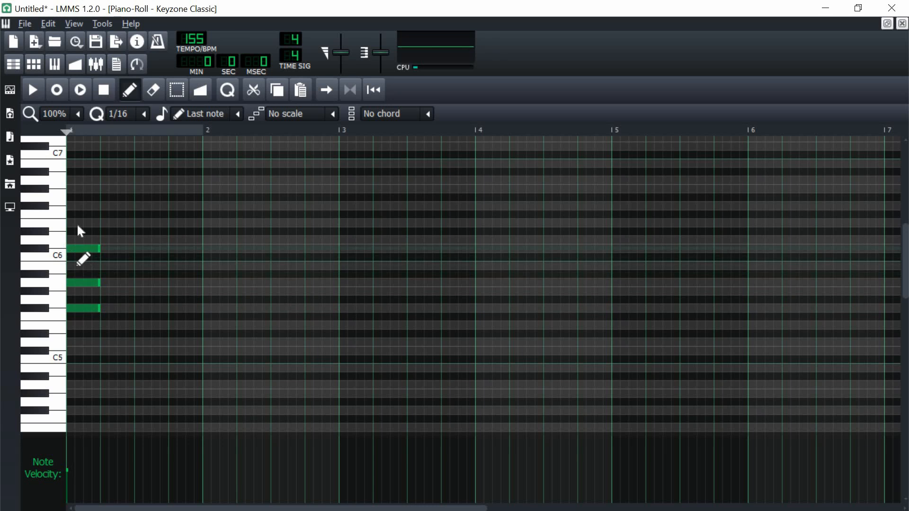
{"action": "left_click", "coordinate": [73, 205]}
{"action": "key", "text": "space"}
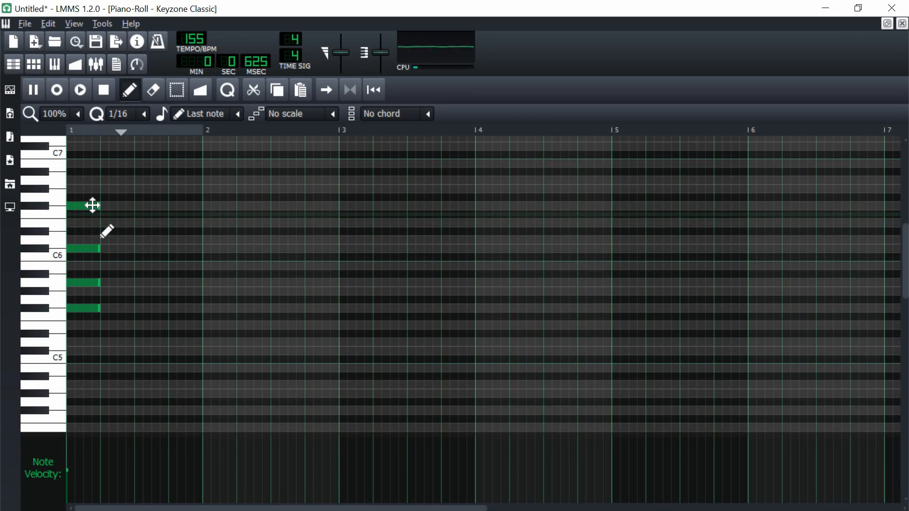
{"action": "key", "text": "space"}
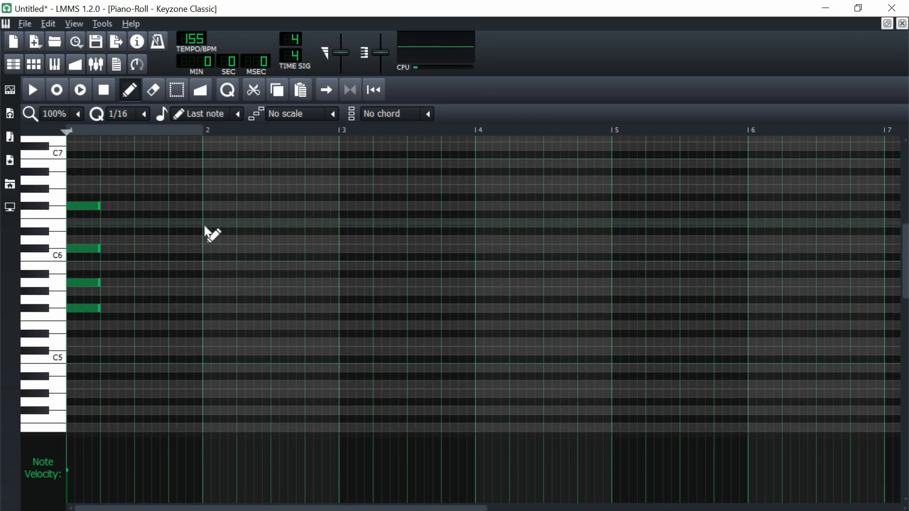
{"action": "key", "text": "space"}
Step: Build the bar 2 chord from quarter notes E5, G#5 and B5, with G#6 on top
{"action": "left_click", "coordinate": [204, 326]}
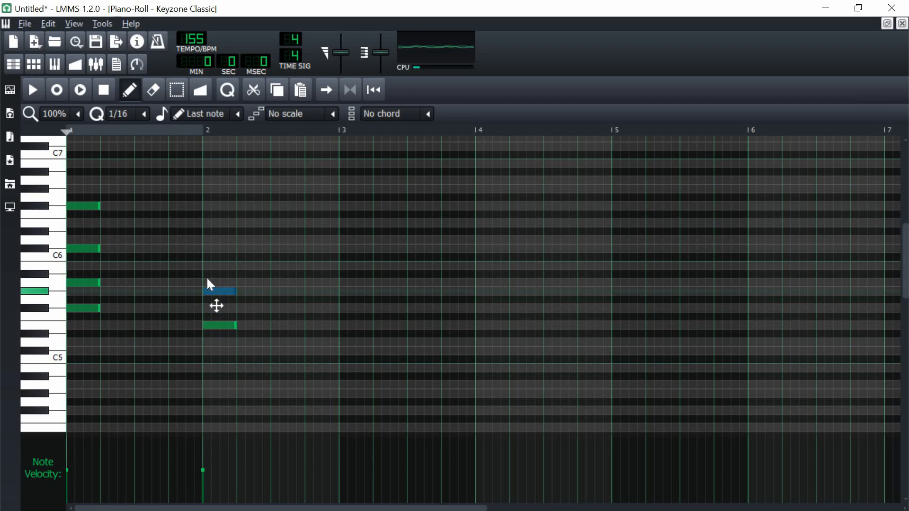
{"action": "key", "text": "space"}
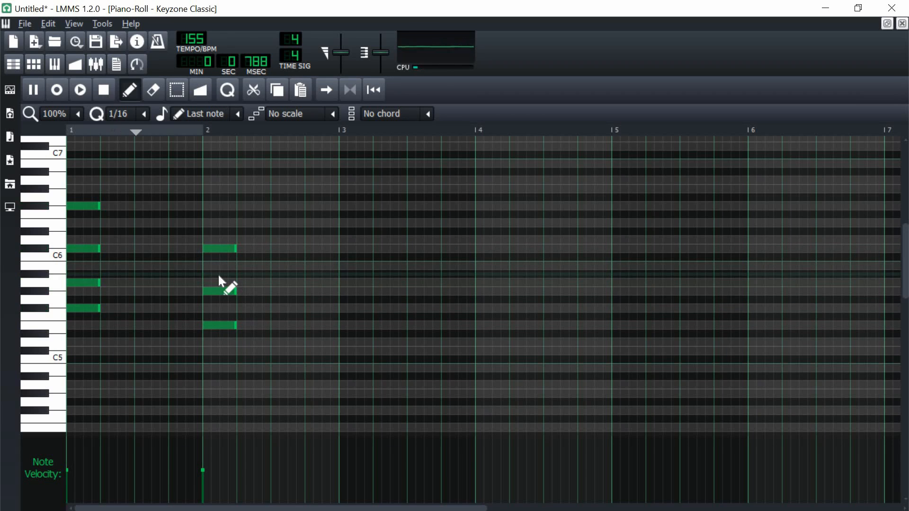
{"action": "left_click_drag", "start_coordinate": [217, 249], "coordinate": [217, 266]}
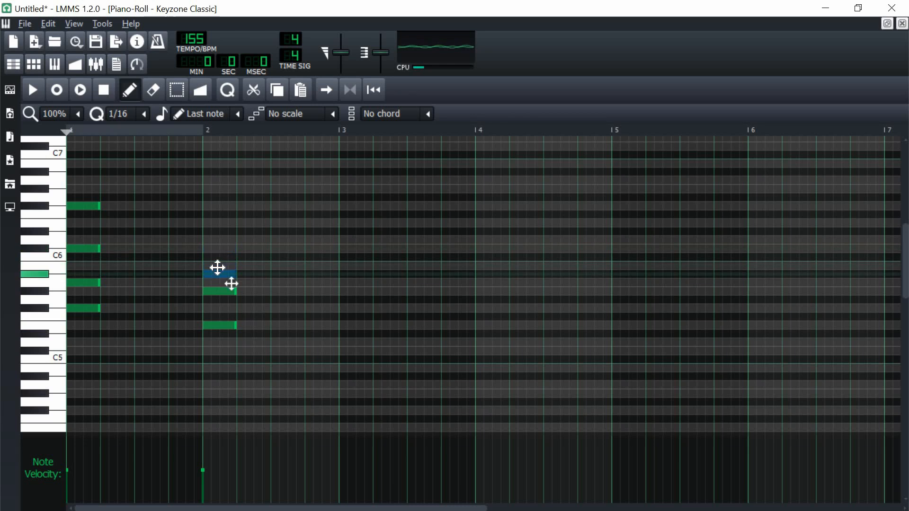
{"action": "left_click", "coordinate": [208, 222]}
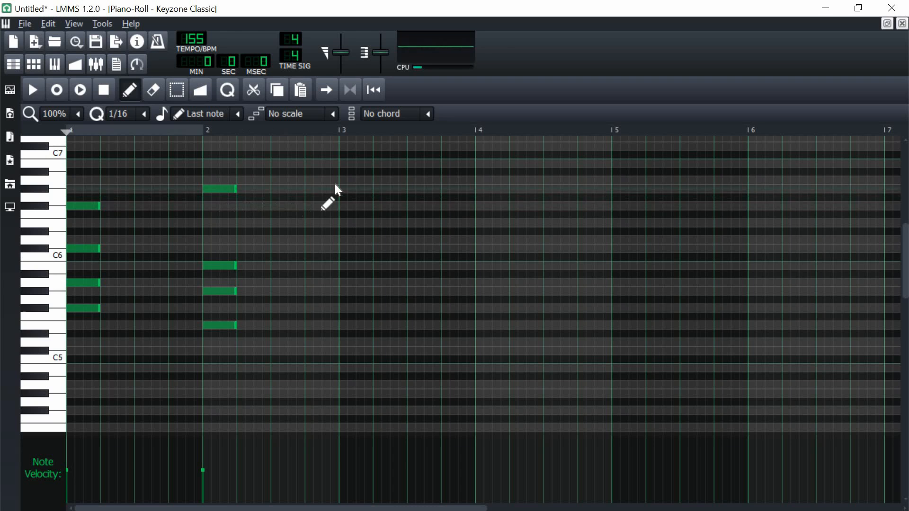
Step: Complete the bar 3 chord with D5, F#5 and A5 under A6 and play the progression
{"action": "left_click", "coordinate": [341, 283]}
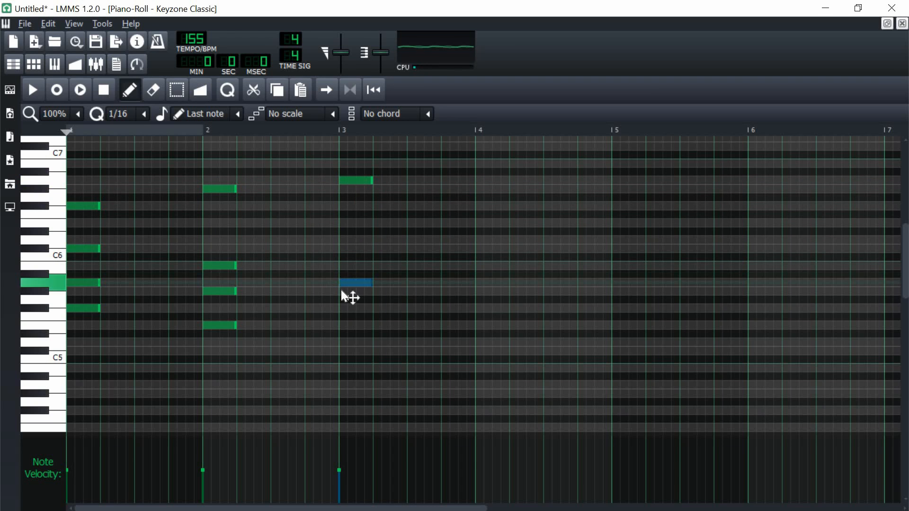
{"action": "left_click", "coordinate": [339, 340]}
{"action": "key", "text": "space"}
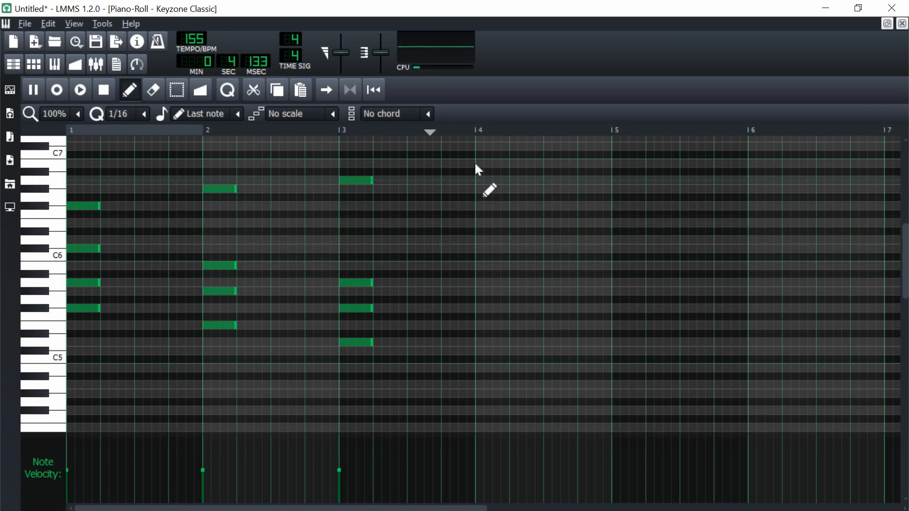
Step: Complete the bar 4 chord with C#5, E5 and G#5 under B6
{"action": "left_click", "coordinate": [475, 291]}
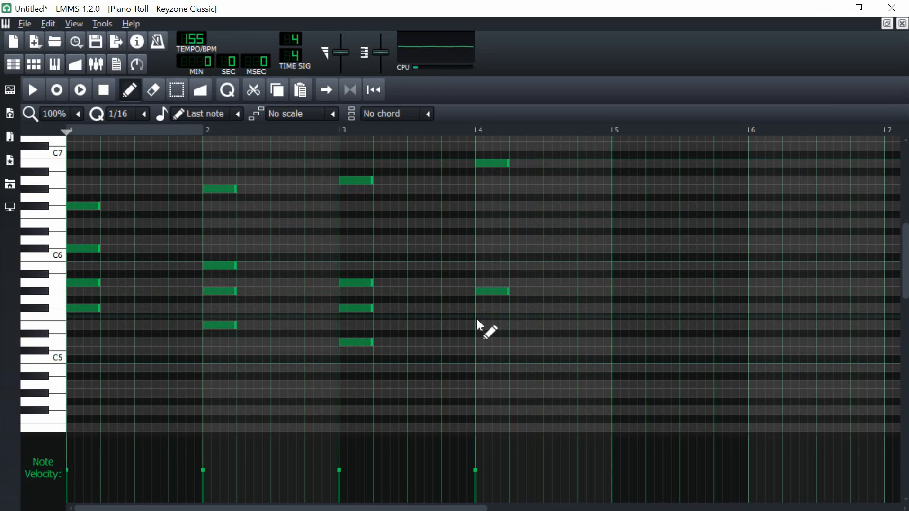
{"action": "left_click", "coordinate": [477, 325]}
{"action": "left_click", "coordinate": [478, 351]}
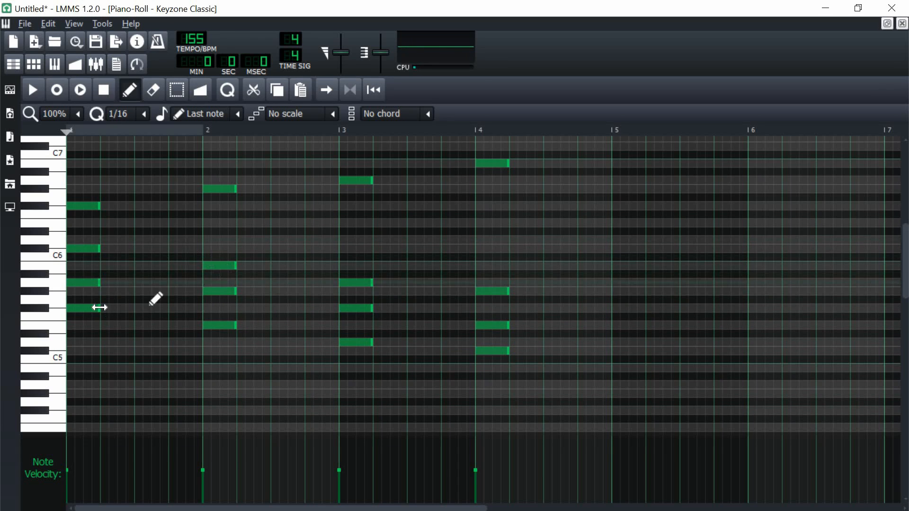
Step: Duplicate the lowest note of each of the four chords one octave down and play back the pattern
{"action": "left_click", "coordinate": [220, 325], "text": "ctrl"}
{"action": "left_click", "coordinate": [356, 342], "text": "ctrl"}
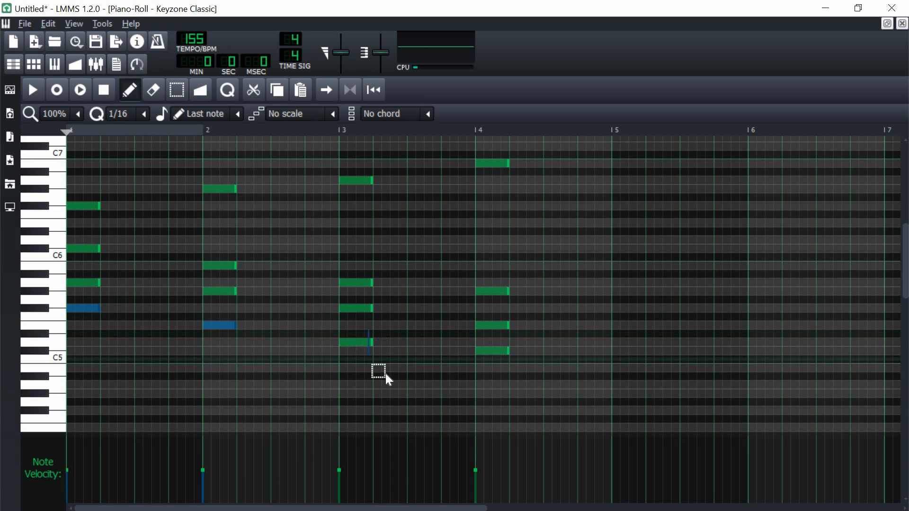
{"action": "left_click", "coordinate": [489, 351], "text": "ctrl"}
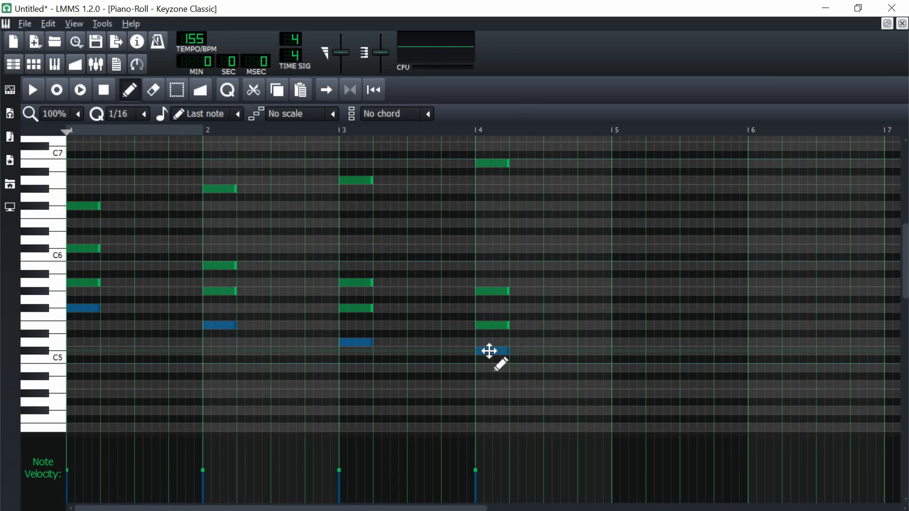
{"action": "left_click_drag", "start_coordinate": [490, 350], "coordinate": [470, 350]}
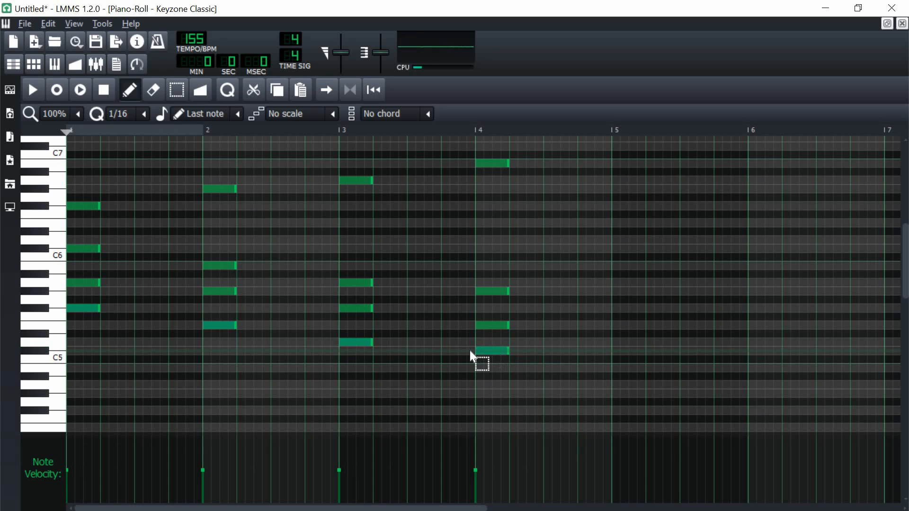
{"action": "key", "text": "ctrl+Down"}
{"action": "scroll", "coordinate": [433, 376], "scroll_direction": "down", "scroll_amount": 2}
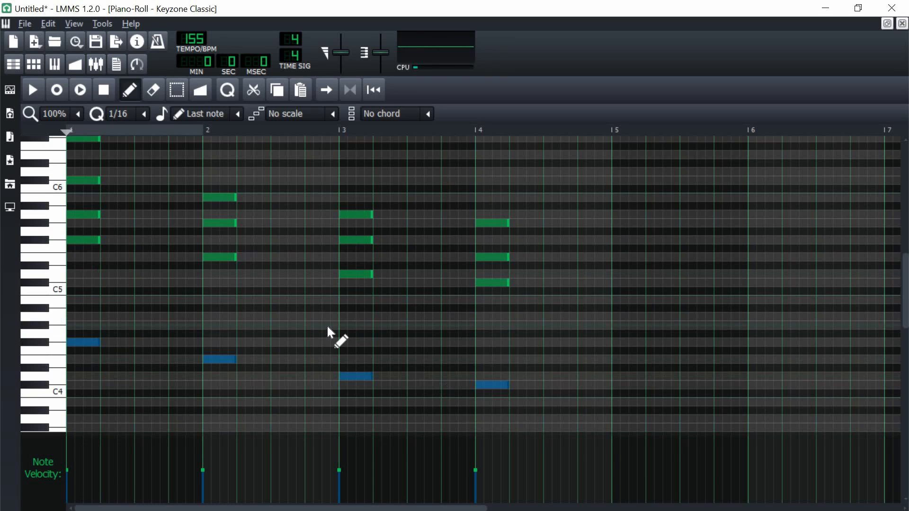
{"action": "key", "text": "space"}
{"action": "scroll", "coordinate": [329, 327], "scroll_direction": "up", "scroll_amount": 2}
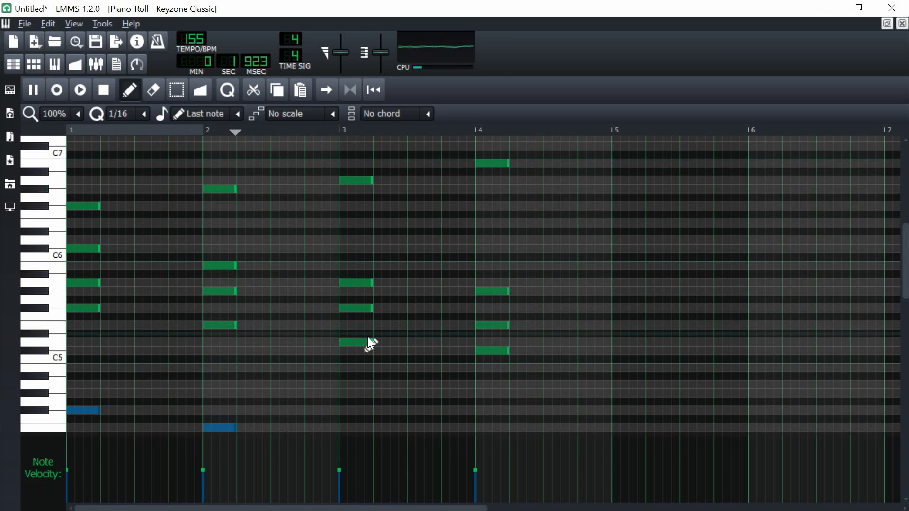
{"action": "scroll", "coordinate": [379, 341], "scroll_direction": "down", "scroll_amount": 1}
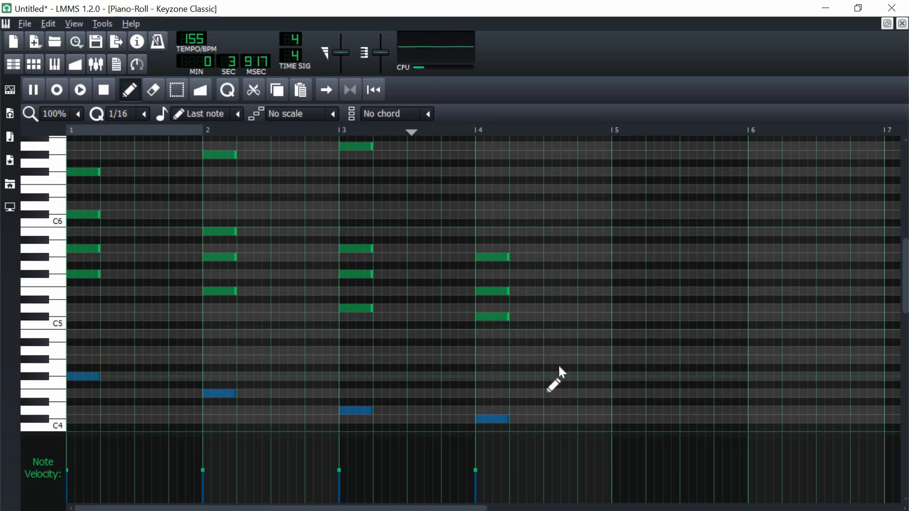
{"action": "scroll", "coordinate": [555, 370], "scroll_direction": "down", "scroll_amount": 1}
{"action": "key", "text": "space"}
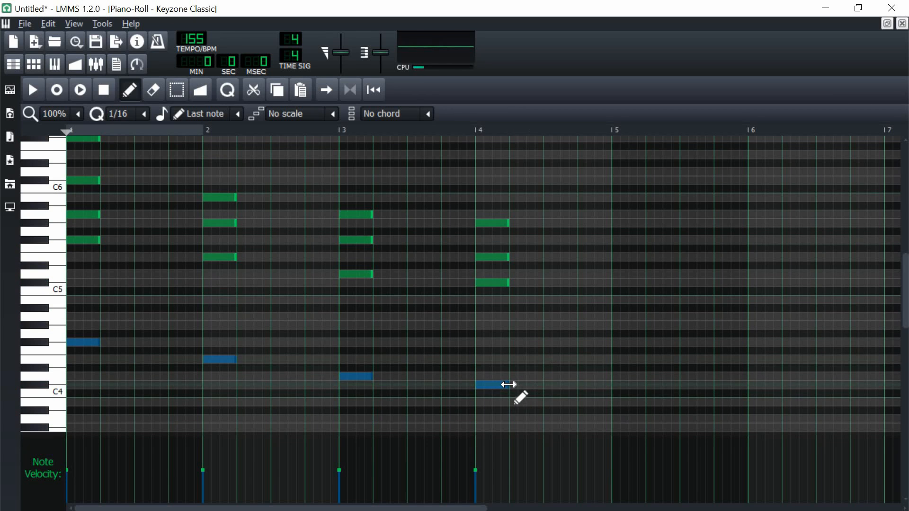
Step: Lengthen the four bass notes to a full bar each, lower their velocity slightly and deselect them
{"action": "left_click_drag", "start_coordinate": [508, 384], "coordinate": [611, 384]}
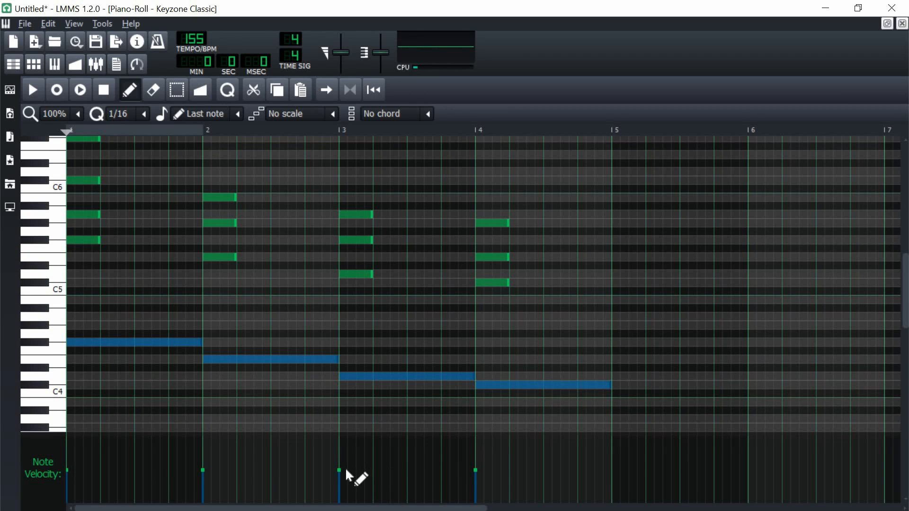
{"action": "left_click_drag", "start_coordinate": [341, 470], "coordinate": [343, 474]}
{"action": "left_click", "coordinate": [555, 323]}
{"action": "right_click", "coordinate": [555, 324]}
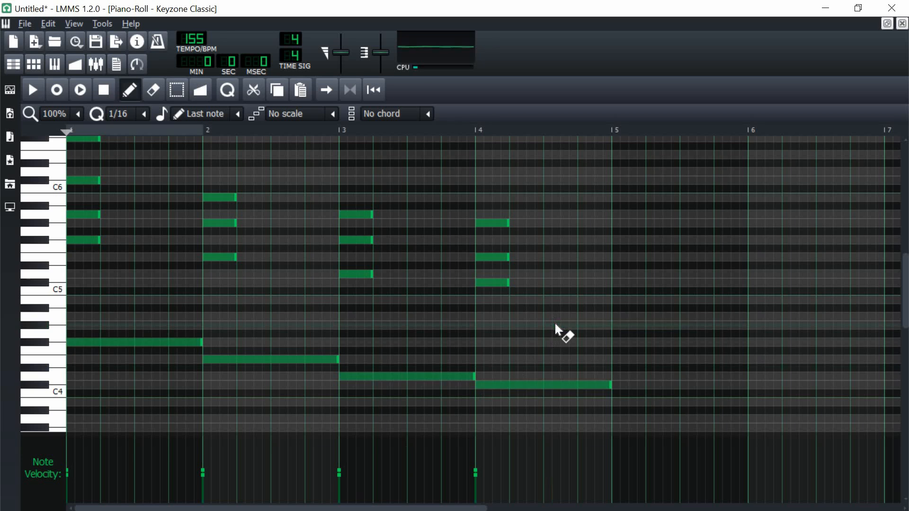
Step: Try melody notes C#7 and B6 in bar 1 while playing back the chord progression
{"action": "scroll", "coordinate": [189, 298], "scroll_direction": "up", "scroll_amount": 3}
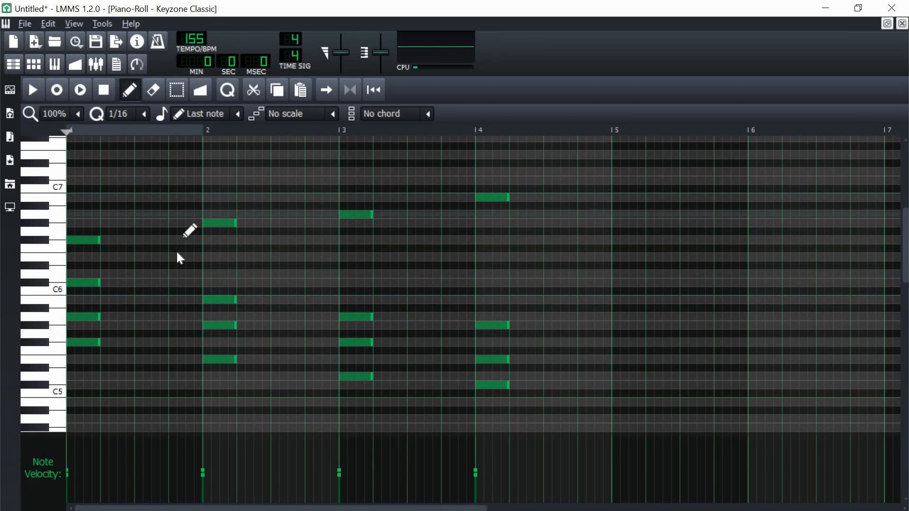
{"action": "scroll", "coordinate": [425, 301], "scroll_direction": "down", "scroll_amount": 3}
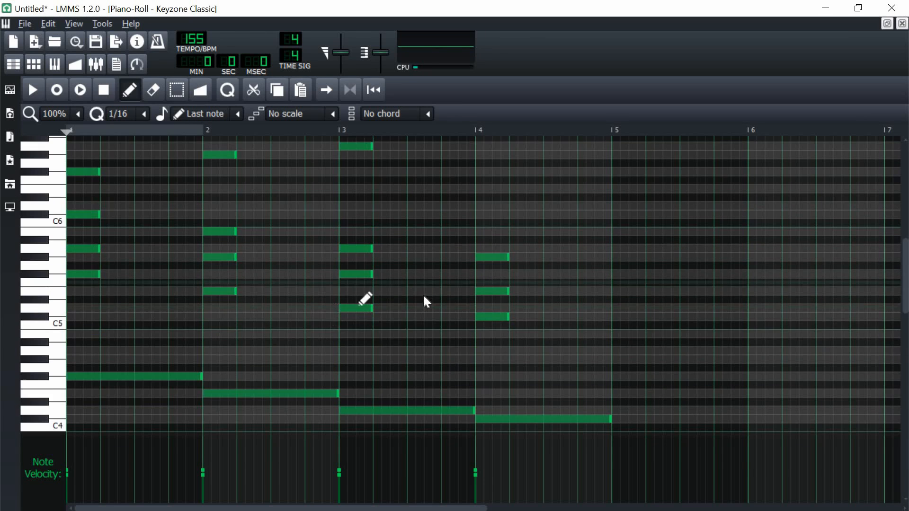
{"action": "scroll", "coordinate": [402, 308], "scroll_direction": "down", "scroll_amount": 2}
{"action": "scroll", "coordinate": [332, 308], "scroll_direction": "up", "scroll_amount": 4}
{"action": "key", "text": "space"}
{"action": "scroll", "coordinate": [142, 227], "scroll_direction": "up", "scroll_amount": 2}
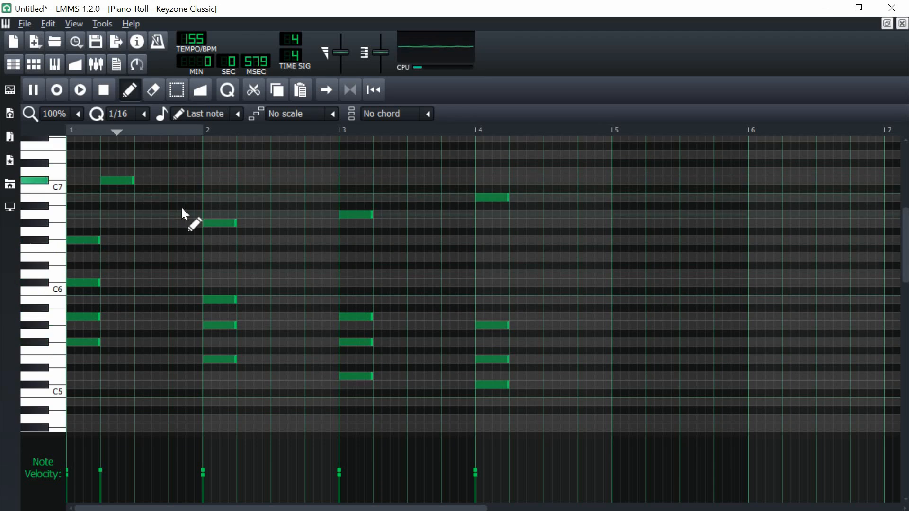
{"action": "left_click", "coordinate": [173, 197]}
{"action": "key", "text": "space"}
{"action": "scroll", "coordinate": [237, 237], "scroll_direction": "up", "scroll_amount": 1}
{"action": "left_click", "coordinate": [308, 275]}
{"action": "key", "text": "space"}
{"action": "key", "text": "space"}
Step: Add D5 and C#5 after the E5 melody note in bar 1 and shorten these three notes to eighth notes
{"action": "left_click", "coordinate": [172, 308]}
{"action": "left_click", "coordinate": [190, 317]}
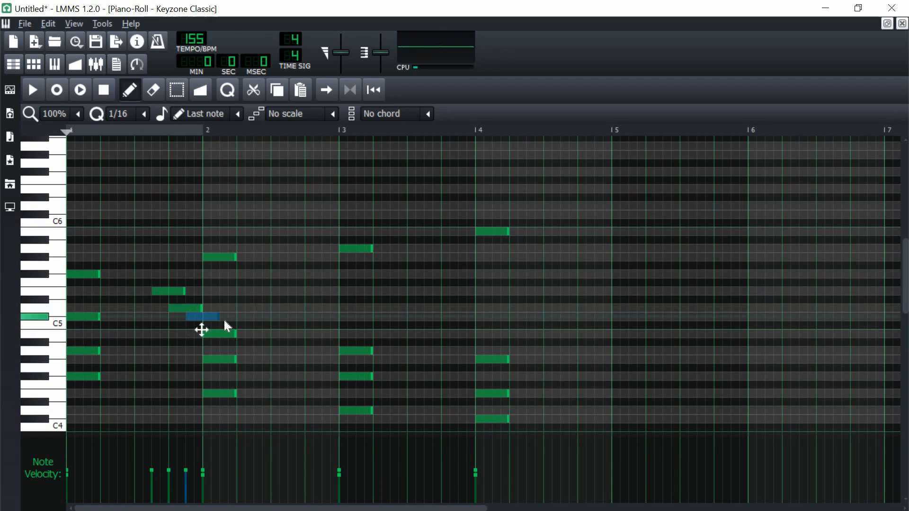
{"action": "left_click_drag", "start_coordinate": [225, 324], "coordinate": [151, 285]}
{"action": "left_click_drag", "start_coordinate": [218, 317], "coordinate": [201, 317]}
Step: Add eighth notes A4, B4, A4 and C#5 after the bar 2 chord and play the pattern
{"action": "left_click", "coordinate": [242, 351]}
{"action": "left_click", "coordinate": [260, 334]}
{"action": "left_click", "coordinate": [311, 351]}
{"action": "left_click", "coordinate": [328, 317]}
{"action": "key", "text": "space"}
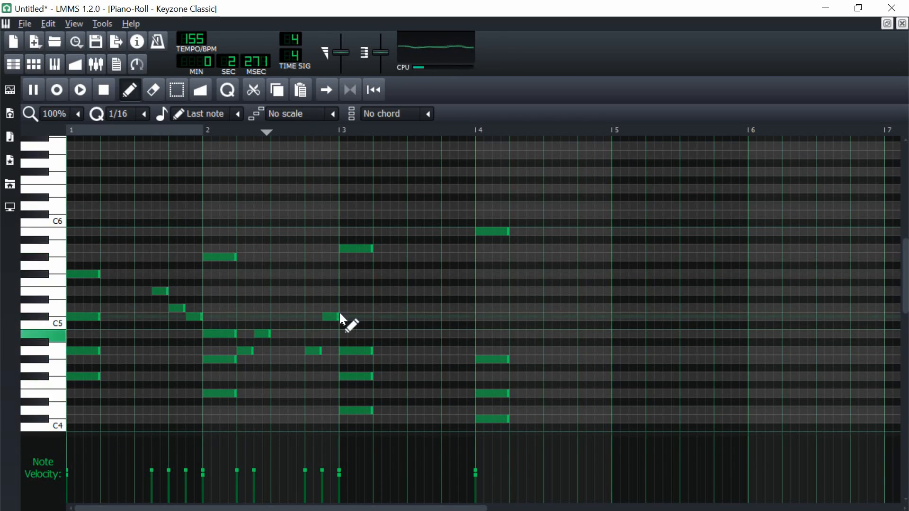
Step: Add eighth notes A5 and G#5 at the end of bar 3 and E5, C#5 and B4 across bar 4
{"action": "left_click", "coordinate": [449, 249]}
{"action": "left_click", "coordinate": [466, 257]}
{"action": "left_click", "coordinate": [481, 291]}
{"action": "left_click", "coordinate": [532, 317]}
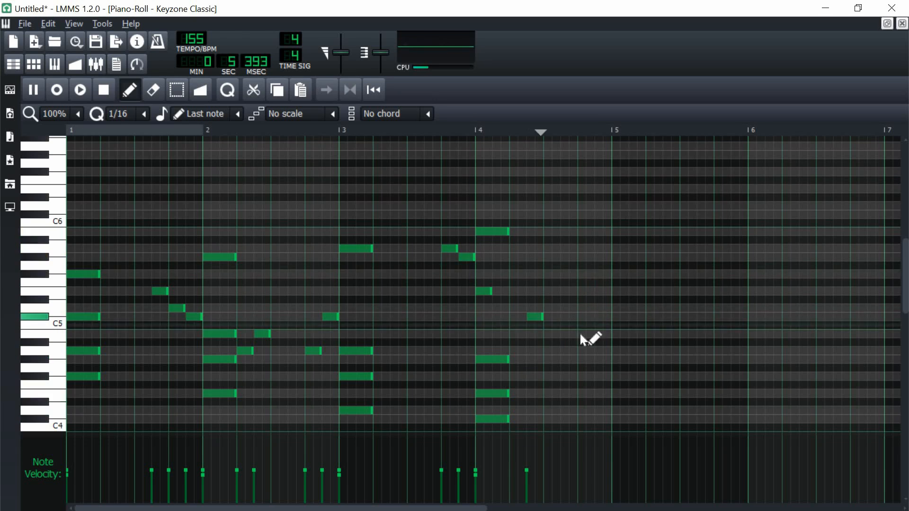
{"action": "left_click", "coordinate": [581, 334]}
{"action": "scroll", "coordinate": [597, 308], "scroll_direction": "down", "scroll_amount": 1}
{"action": "key", "text": "space"}
Step: Leave the Piano-Roll, play the melody with the Keyzone Classic interface open on the Steinway Piano program, and close the interface
{"action": "left_click", "coordinate": [902, 24]}
{"action": "left_click", "coordinate": [314, 218]}
{"action": "left_click", "coordinate": [745, 387]}
{"action": "key", "text": "space"}
{"action": "left_click", "coordinate": [284, 85]}
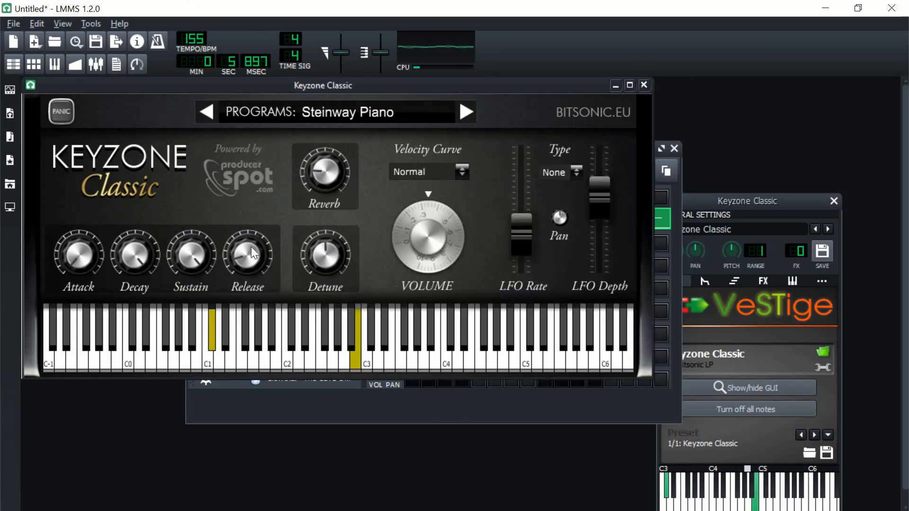
{"action": "left_click", "coordinate": [474, 406]}
{"action": "key", "text": "space"}
{"action": "left_click", "coordinate": [644, 86]}
Step: Reopen the Keyzone Classic pattern in the Piano-Roll
{"action": "right_click", "coordinate": [504, 217]}
{"action": "left_click", "coordinate": [530, 223]}
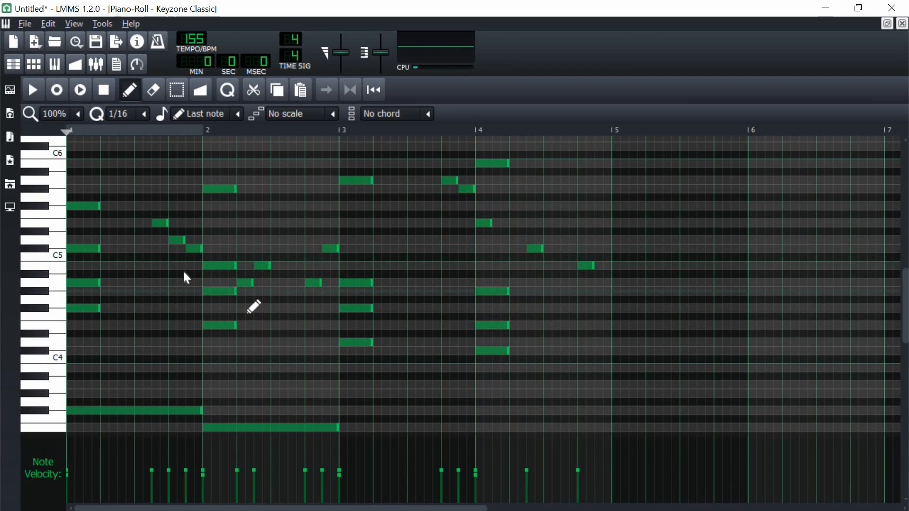
Step: Play the four-bar piano pattern in the Piano-Roll and stop playback
{"action": "scroll", "coordinate": [314, 194], "scroll_direction": "up", "scroll_amount": 1}
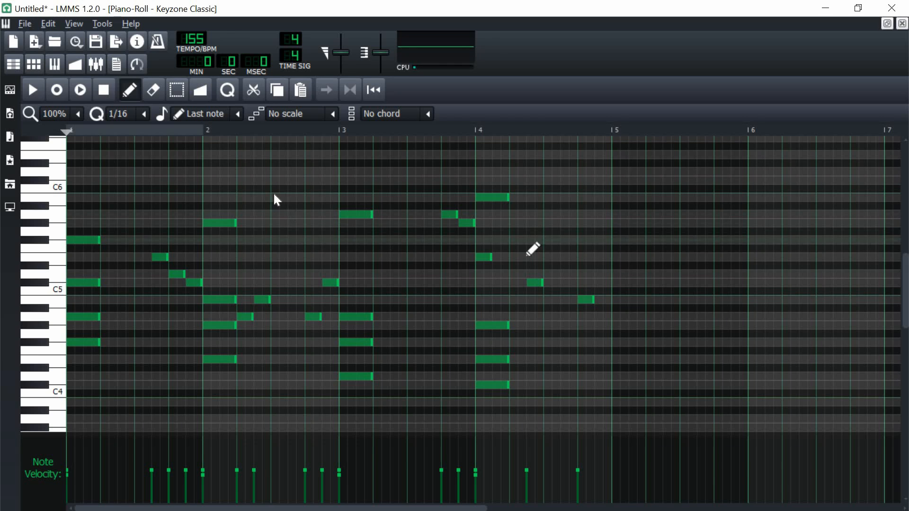
{"action": "scroll", "coordinate": [133, 175], "scroll_direction": "down", "scroll_amount": 1}
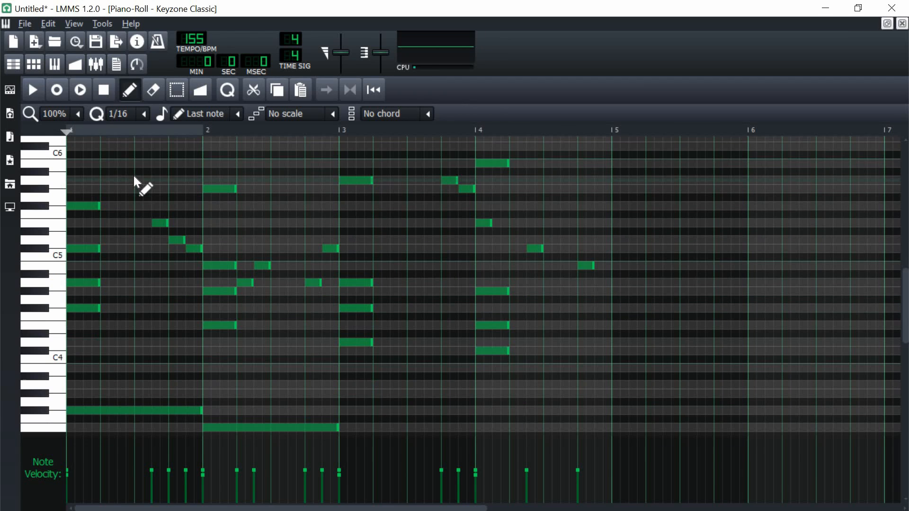
{"action": "left_click", "coordinate": [33, 90]}
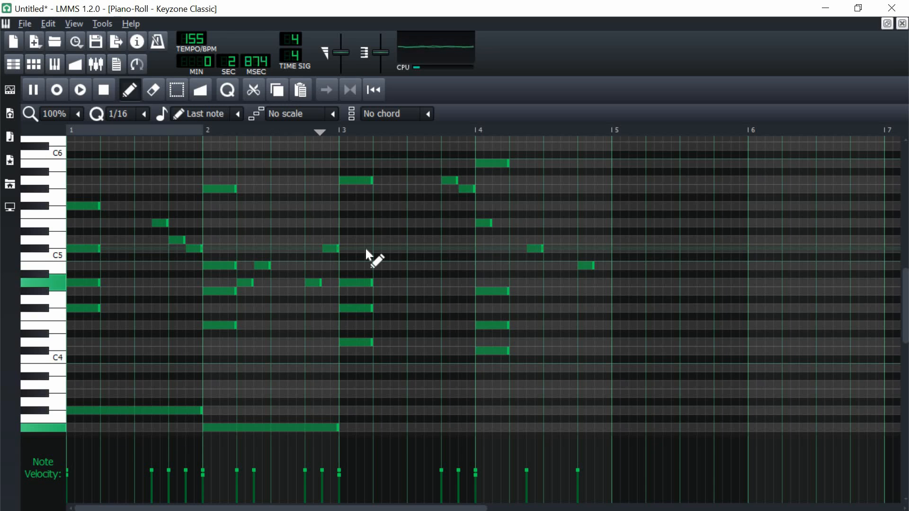
{"action": "scroll", "coordinate": [453, 307], "scroll_direction": "up", "scroll_amount": 1}
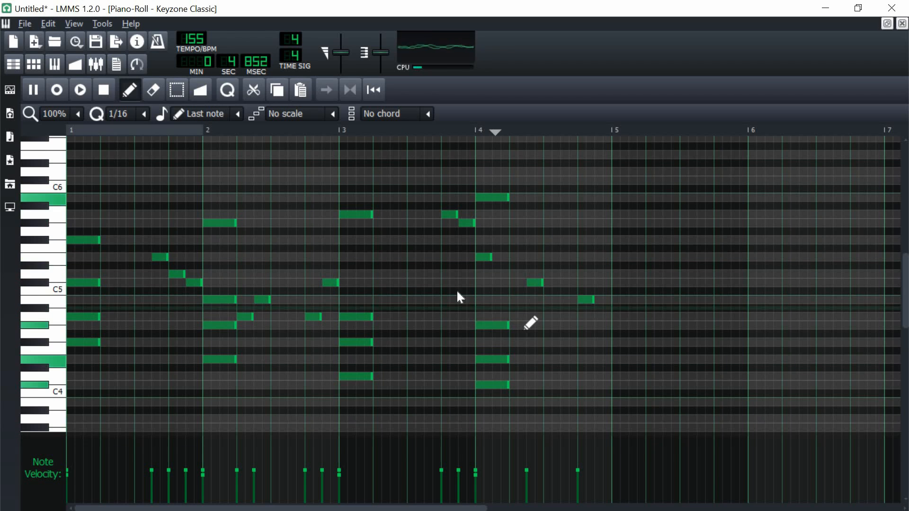
{"action": "left_click", "coordinate": [102, 93]}
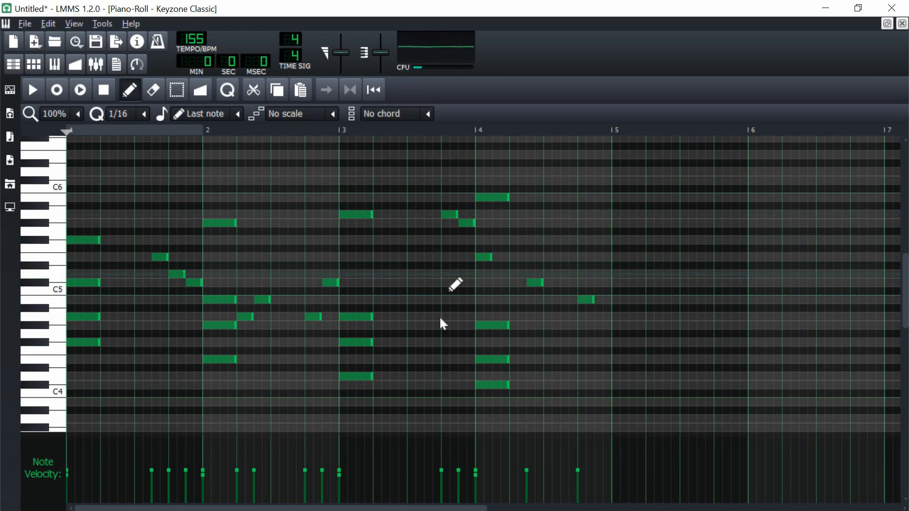
{"action": "scroll", "coordinate": [280, 236], "scroll_direction": "down", "scroll_amount": 1}
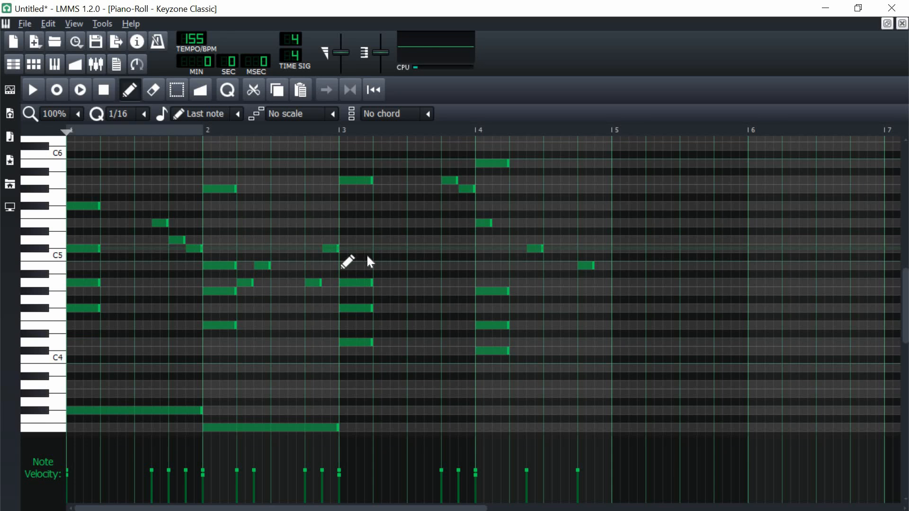
Step: Duplicate all notes of bars 1 to 4 so that the copy starts at bar 5
{"action": "key", "text": "ctrl+a"}
{"action": "left_click_drag", "start_coordinate": [279, 269], "coordinate": [769, 266]}
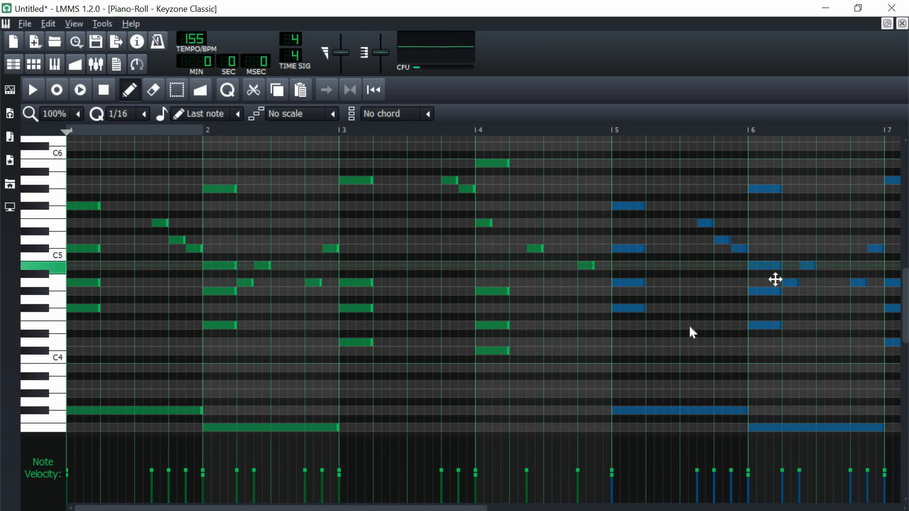
{"action": "left_click", "coordinate": [686, 342]}
{"action": "scroll", "coordinate": [611, 274], "scroll_direction": "up", "scroll_amount": 1}
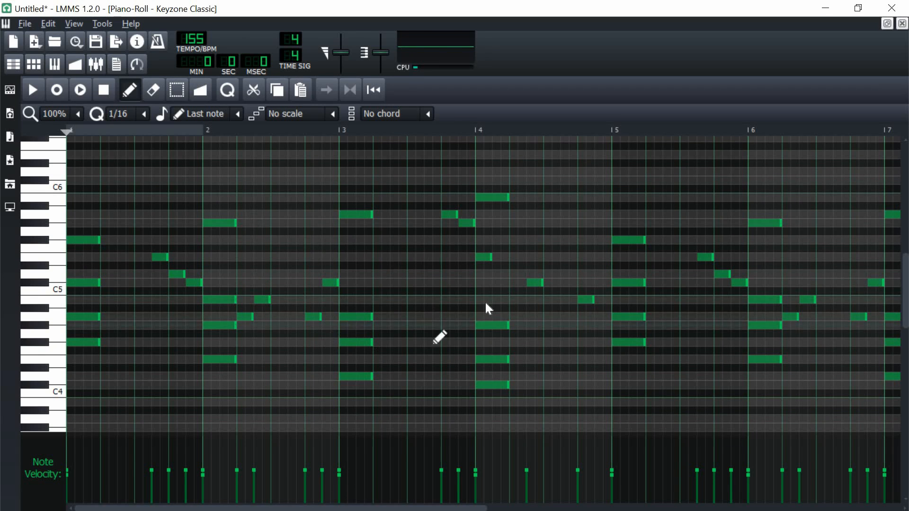
{"action": "scroll", "coordinate": [487, 308], "scroll_direction": "right", "scroll_amount": 5}
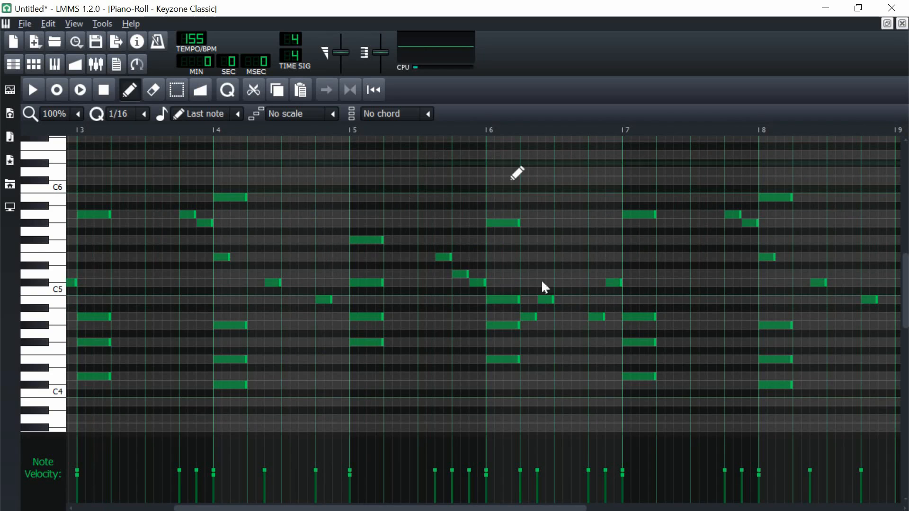
{"action": "scroll", "coordinate": [487, 506], "scroll_direction": "right", "scroll_amount": 3}
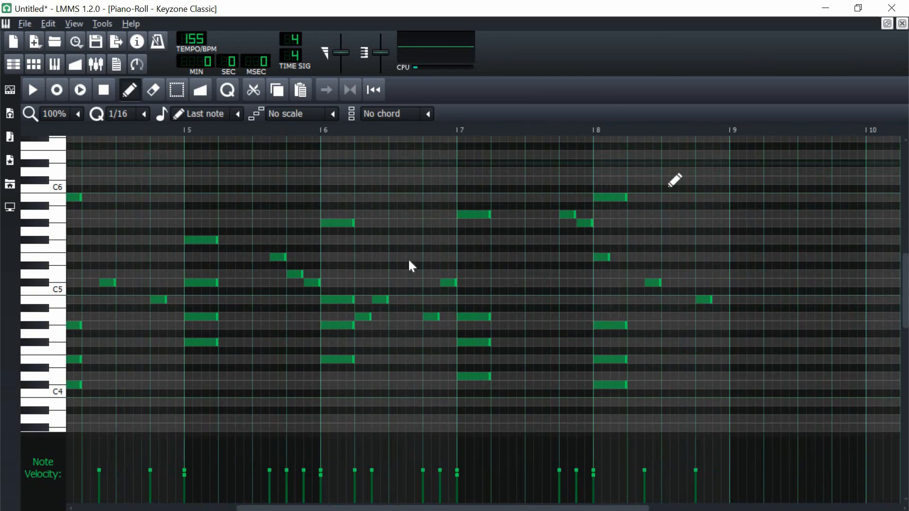
Step: Add high quarter notes F#6, G#6 and F#6 after the bar 5 chord and A6, G#6 and F#6 across bar 6
{"action": "key", "text": "space"}
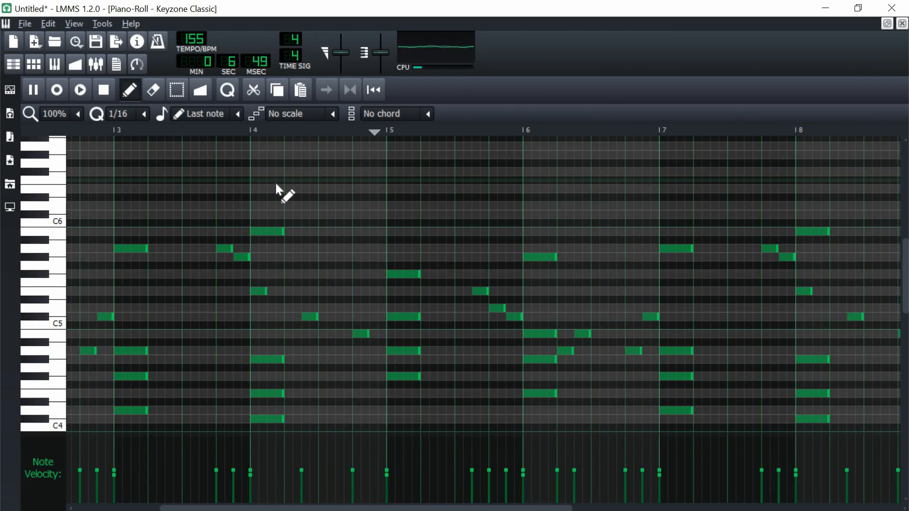
{"action": "left_click", "coordinate": [429, 172]}
{"action": "key", "text": "space"}
{"action": "left_click", "coordinate": [463, 154]}
{"action": "left_click", "coordinate": [496, 172]}
{"action": "scroll", "coordinate": [525, 166], "scroll_direction": "up", "scroll_amount": 1}
{"action": "left_click", "coordinate": [531, 181]}
{"action": "left_click", "coordinate": [582, 188]}
{"action": "left_click", "coordinate": [616, 206]}
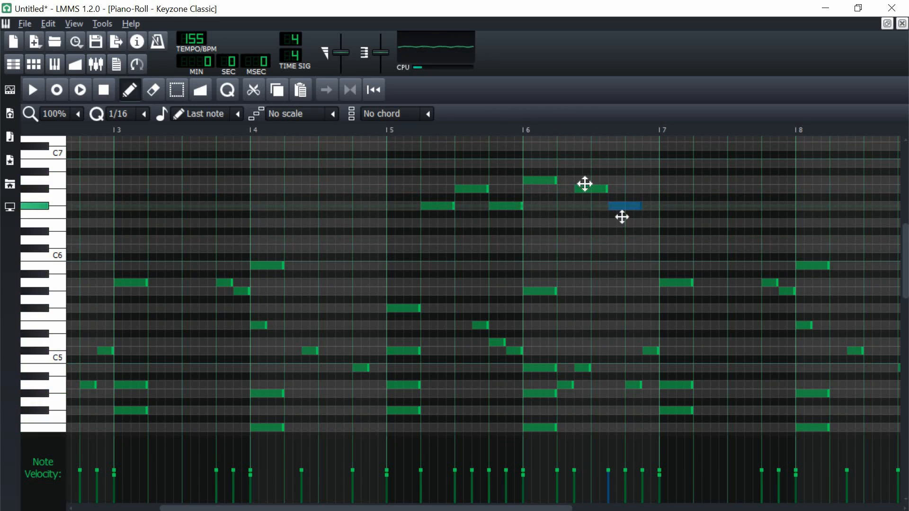
{"action": "left_click_drag", "start_coordinate": [622, 207], "coordinate": [639, 206]}
Step: Add high quarter notes A6 and F#6 in bar 7 and B6, C#7 and C#7 in bar 8
{"action": "left_click", "coordinate": [672, 180]}
{"action": "key", "text": "space"}
{"action": "scroll", "coordinate": [662, 209], "scroll_direction": "up", "scroll_amount": 1}
{"action": "left_click", "coordinate": [776, 240]}
{"action": "left_click_drag", "start_coordinate": [521, 508], "coordinate": [605, 508]}
{"action": "left_click", "coordinate": [681, 180]}
{"action": "key", "text": "space"}
{"action": "key", "text": "space"}
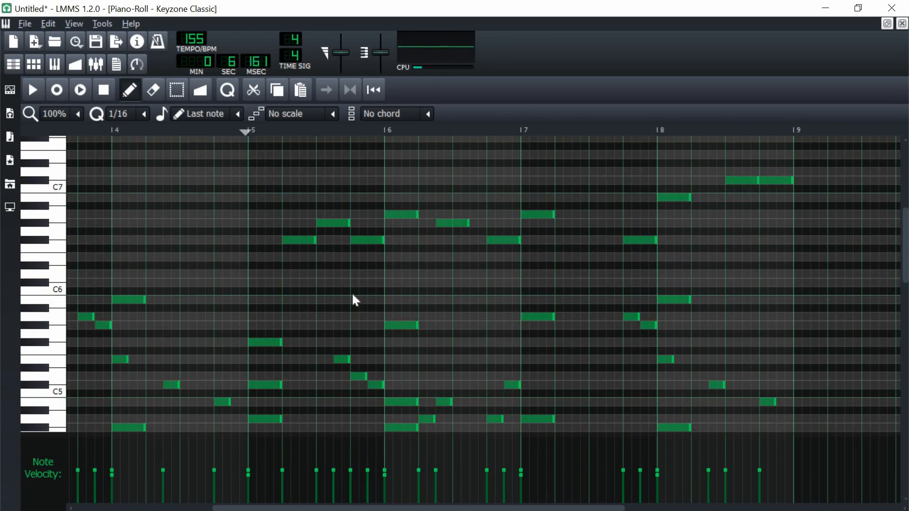
Step: Move bar 5's E5 and D5 eighth notes to A4 and B4, add E5 at the start of bar 6 and raise its last C#5 to E5
{"action": "scroll", "coordinate": [352, 294], "scroll_direction": "down", "scroll_amount": 2}
{"action": "left_click_drag", "start_coordinate": [340, 291], "coordinate": [340, 351]}
{"action": "left_click_drag", "start_coordinate": [357, 308], "coordinate": [357, 334]}
{"action": "key", "text": "space"}
{"action": "key", "text": "space"}
{"action": "left_click", "coordinate": [391, 291]}
{"action": "left_click_drag", "start_coordinate": [510, 317], "coordinate": [510, 291]}
{"action": "key", "text": "space"}
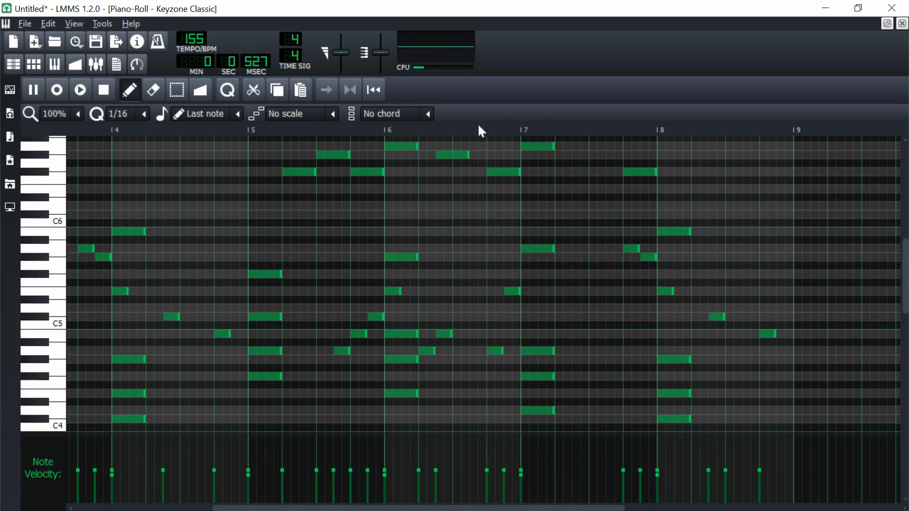
{"action": "left_click", "coordinate": [479, 129]}
Step: Add eighth notes C#5 right after the bar 7 chord and A4 just before beat 4
{"action": "left_click", "coordinate": [563, 316]}
{"action": "left_click", "coordinate": [598, 351]}
{"action": "left_click_drag", "start_coordinate": [597, 350], "coordinate": [615, 351]}
{"action": "key", "text": "space"}
Step: Lower the bar 8 eighth notes E5, C#5 and B4 to B4, A4 and G#4
{"action": "left_click_drag", "start_coordinate": [662, 291], "coordinate": [662, 333]}
{"action": "left_click", "coordinate": [717, 317]}
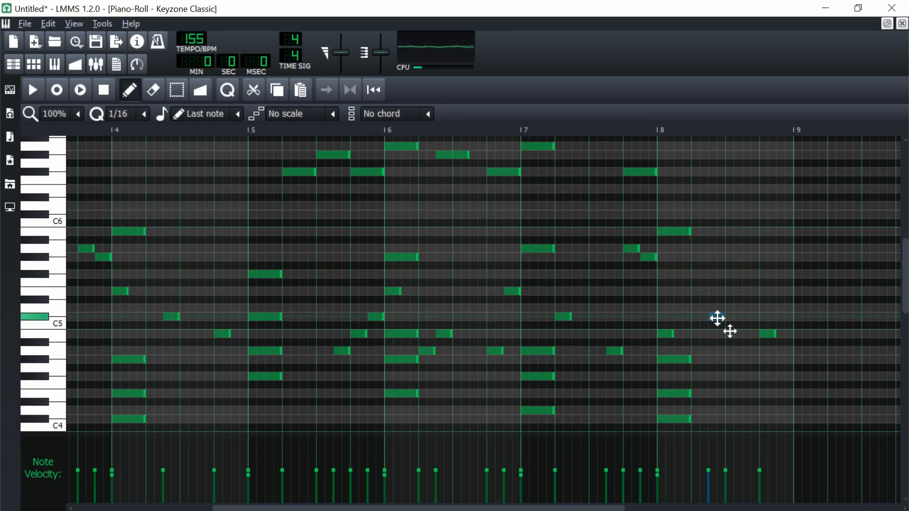
{"action": "left_click_drag", "start_coordinate": [767, 334], "coordinate": [767, 359]}
{"action": "key", "text": "space"}
{"action": "left_click_drag", "start_coordinate": [716, 316], "coordinate": [716, 350]}
{"action": "scroll", "coordinate": [684, 265], "scroll_direction": "up", "scroll_amount": 2}
{"action": "key", "text": "space"}
Step: Lower the last two eighth notes of bar 7 to D5 and C#5 and stop playback
{"action": "scroll", "coordinate": [684, 266], "scroll_direction": "down", "scroll_amount": 3}
{"action": "left_click", "coordinate": [630, 274]}
{"action": "left_click", "coordinate": [647, 283]}
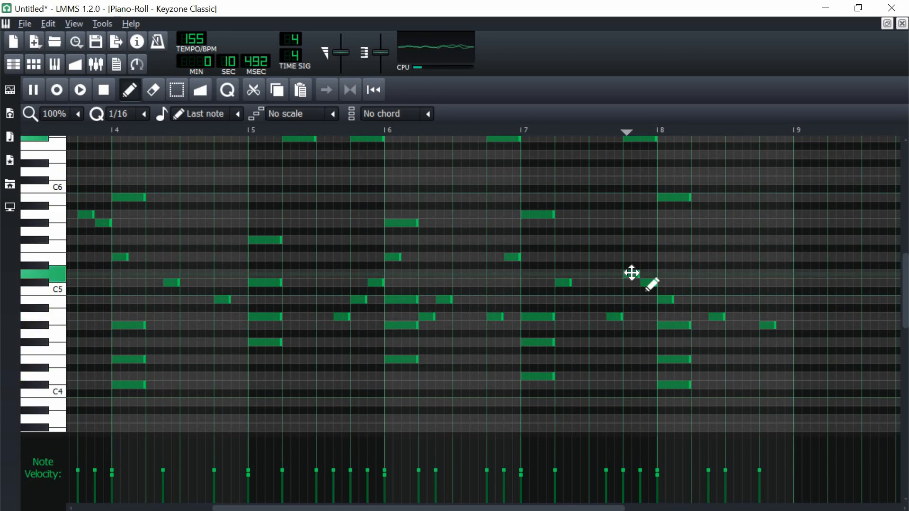
{"action": "key", "text": "space"}
{"action": "scroll", "coordinate": [631, 273], "scroll_direction": "up", "scroll_amount": 1}
Step: Set the Piano-Roll zoom to 50% and look over the whole eight-bar pattern
{"action": "left_click", "coordinate": [54, 114]}
{"action": "scroll", "coordinate": [366, 303], "scroll_direction": "down", "scroll_amount": 3}
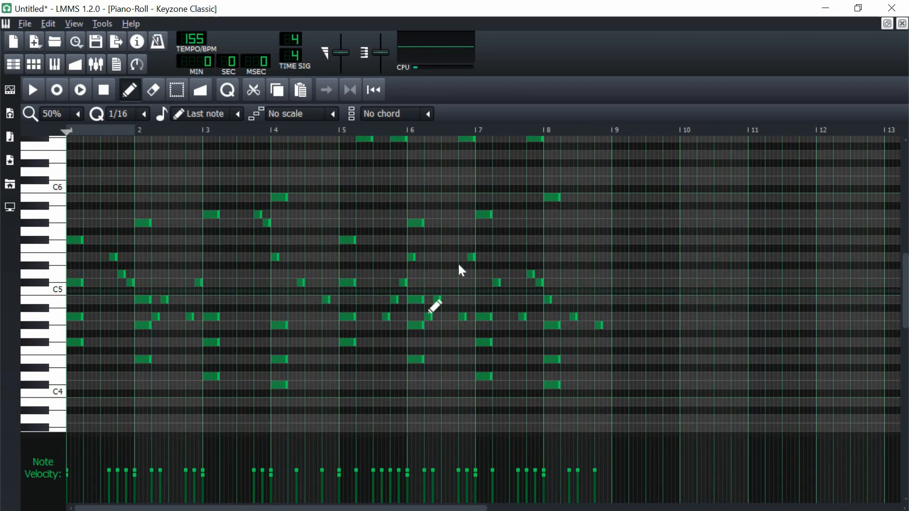
{"action": "scroll", "coordinate": [406, 264], "scroll_direction": "up", "scroll_amount": 2}
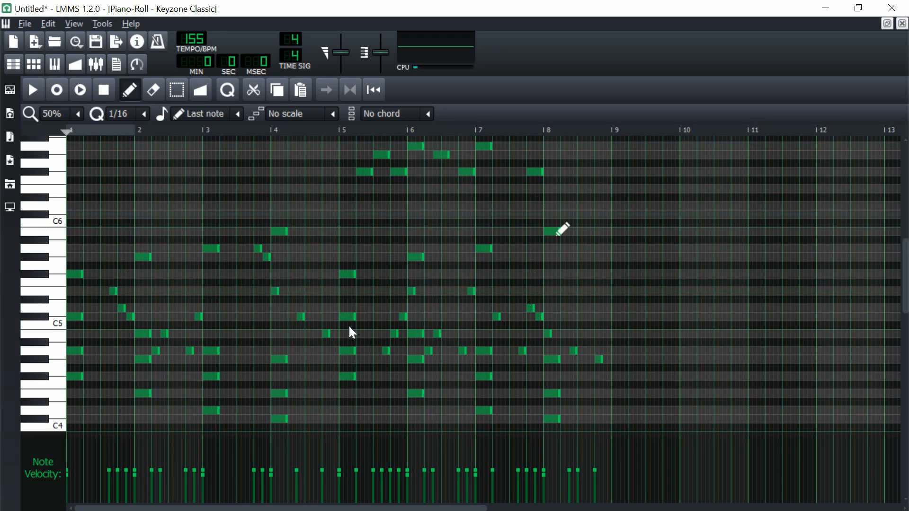
{"action": "scroll", "coordinate": [456, 248], "scroll_direction": "up", "scroll_amount": 2}
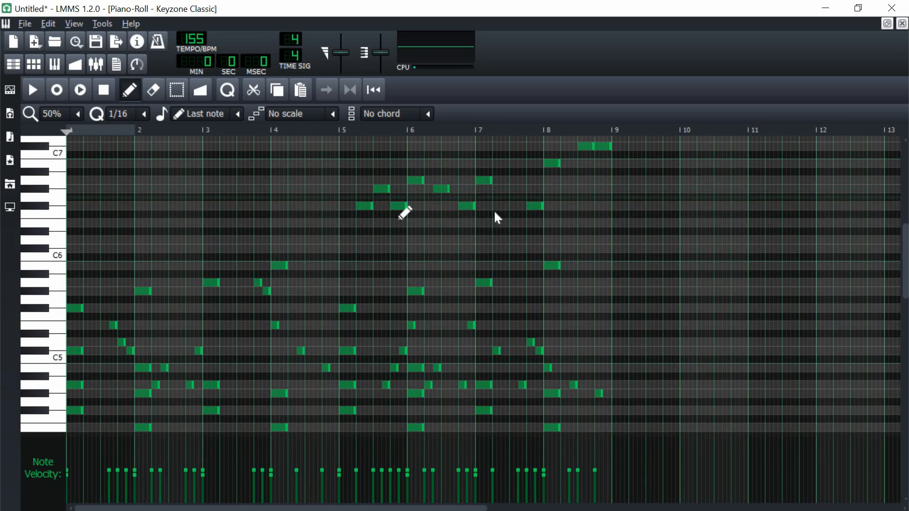
{"action": "scroll", "coordinate": [554, 189], "scroll_direction": "down", "scroll_amount": 4}
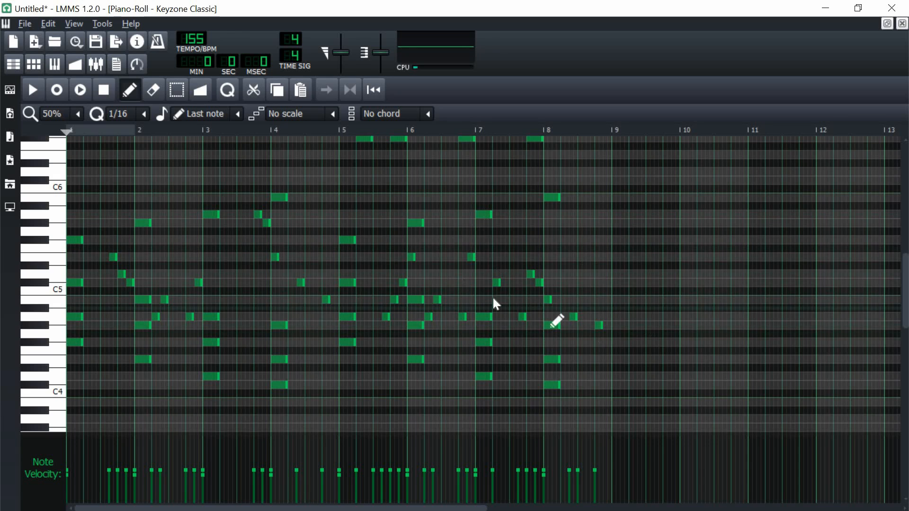
Step: Play the eight-bar pattern through to its end and stop playback
{"action": "scroll", "coordinate": [476, 272], "scroll_direction": "down", "scroll_amount": 2}
{"action": "scroll", "coordinate": [487, 266], "scroll_direction": "up", "scroll_amount": 2}
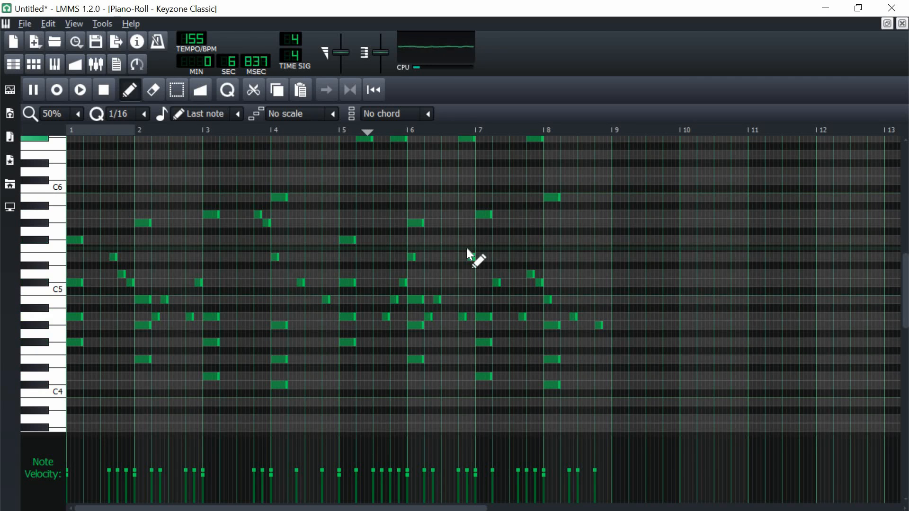
{"action": "scroll", "coordinate": [468, 251], "scroll_direction": "up", "scroll_amount": 4}
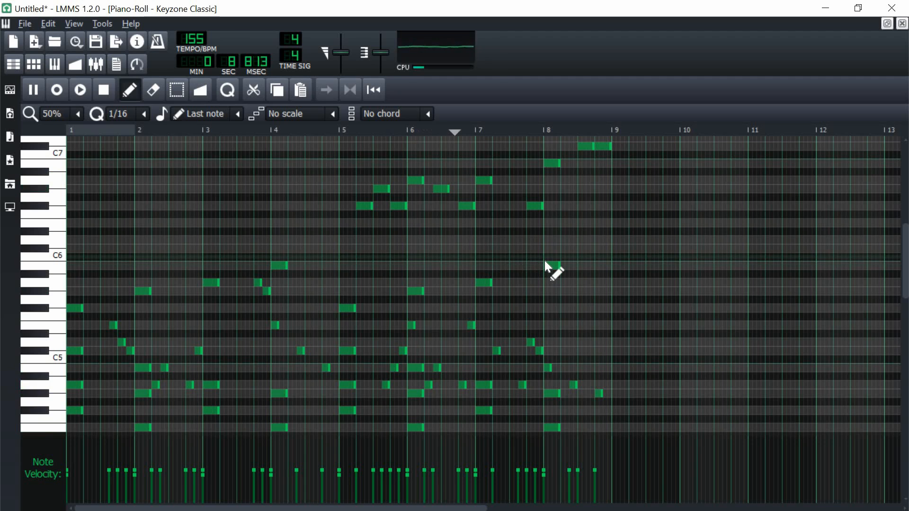
{"action": "scroll", "coordinate": [617, 279], "scroll_direction": "up", "scroll_amount": 2}
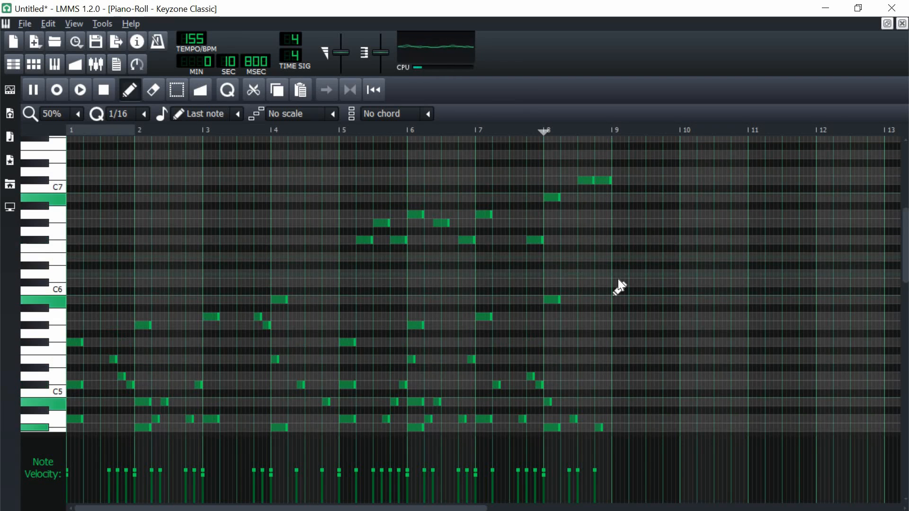
{"action": "scroll", "coordinate": [594, 281], "scroll_direction": "down", "scroll_amount": 4}
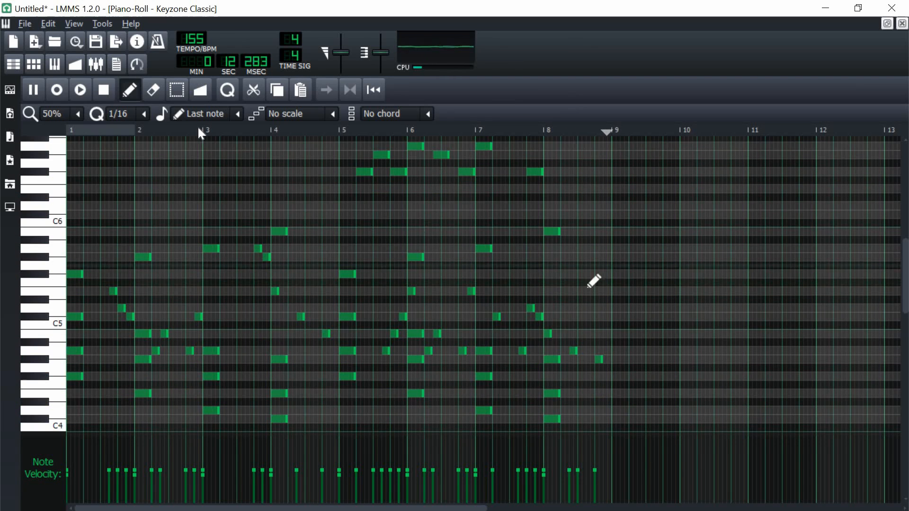
{"action": "left_click", "coordinate": [104, 90]}
{"action": "scroll", "coordinate": [579, 313], "scroll_direction": "down", "scroll_amount": 2}
{"action": "scroll", "coordinate": [579, 314], "scroll_direction": "down", "scroll_amount": 6}
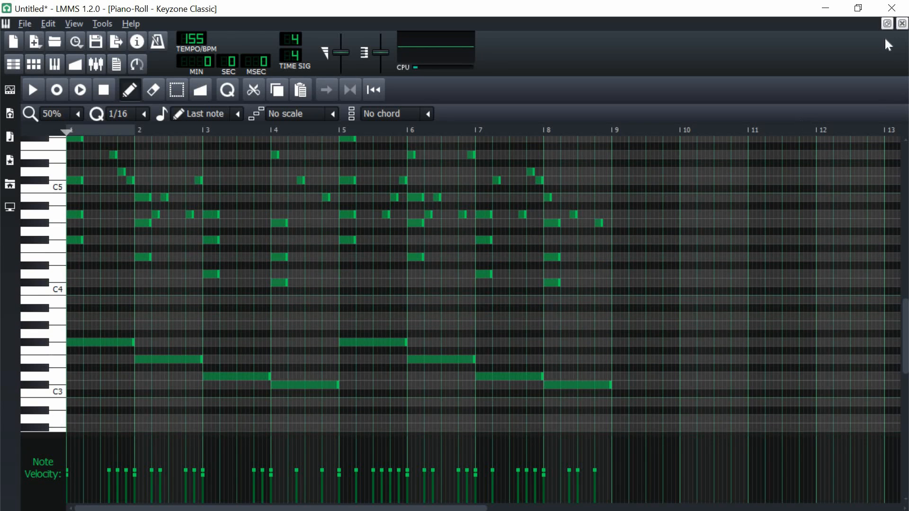
Step: Close the Piano-Roll and copy the Keyzone Classic pattern into the Alpha Free track
{"action": "left_click", "coordinate": [902, 23]}
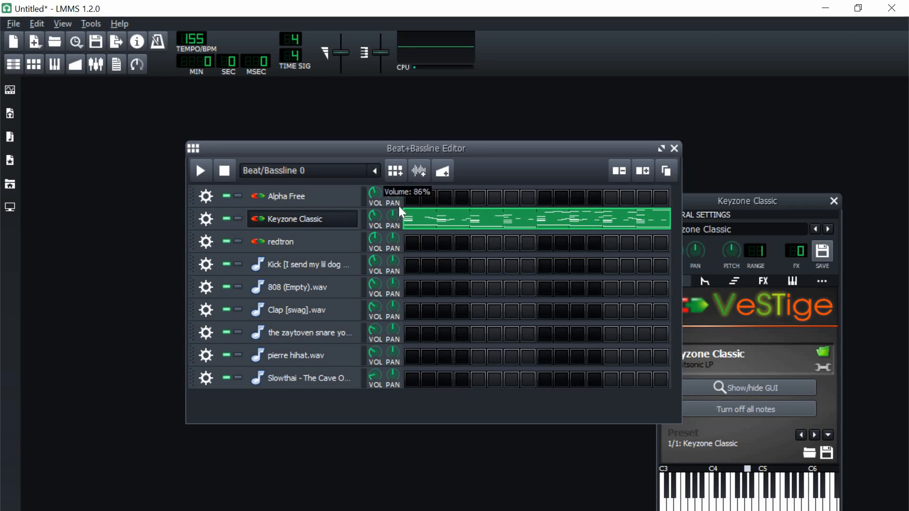
{"action": "right_click", "coordinate": [430, 227]}
{"action": "left_click", "coordinate": [411, 213]}
{"action": "right_click", "coordinate": [410, 203]}
{"action": "left_click", "coordinate": [418, 245]}
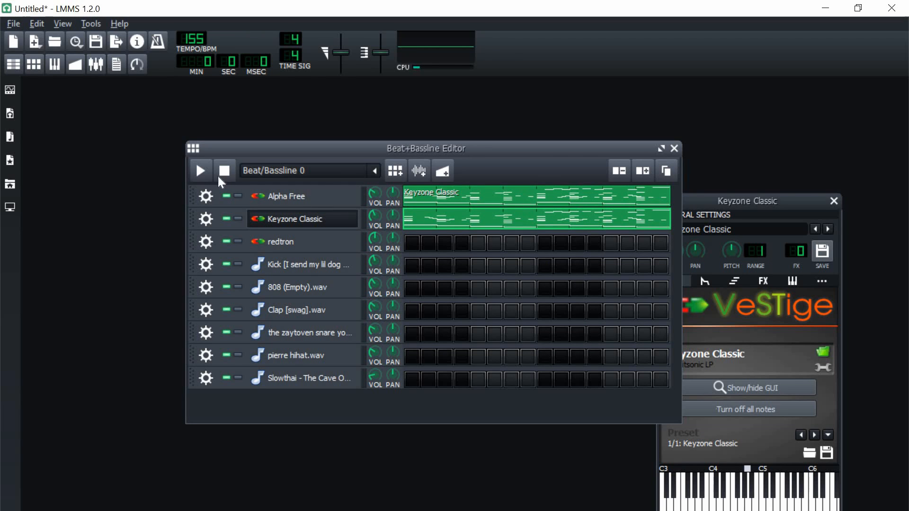
Step: Play the two layered tracks, stop, and open the Alpha Free instrument window and plugin interface
{"action": "left_click", "coordinate": [202, 172]}
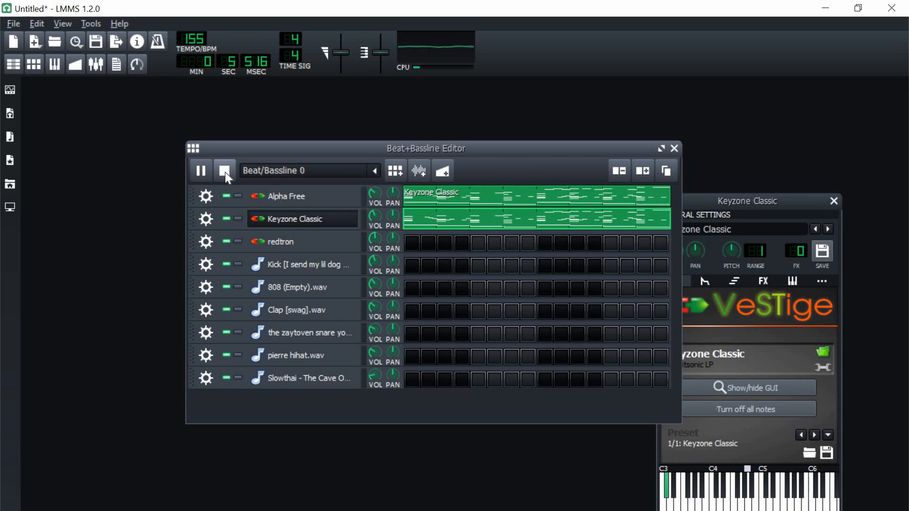
{"action": "key", "text": "space"}
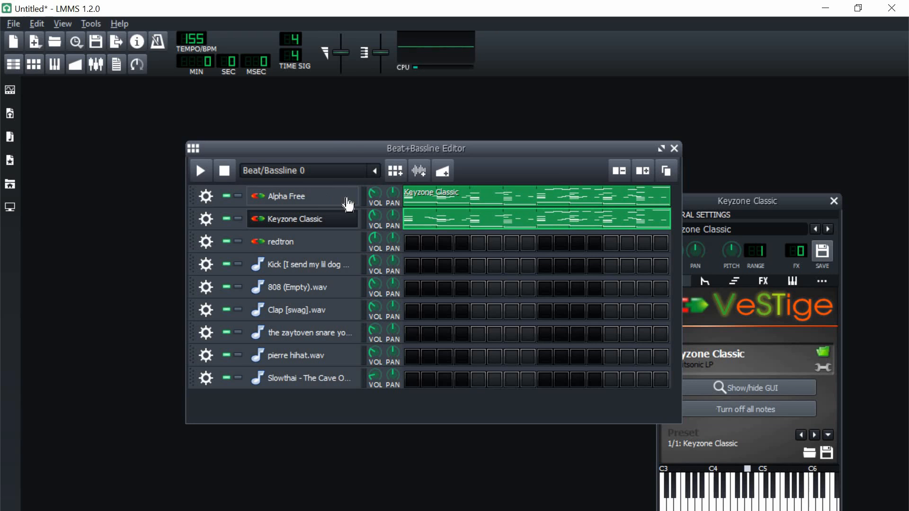
{"action": "left_click", "coordinate": [348, 200]}
{"action": "left_click", "coordinate": [450, 296]}
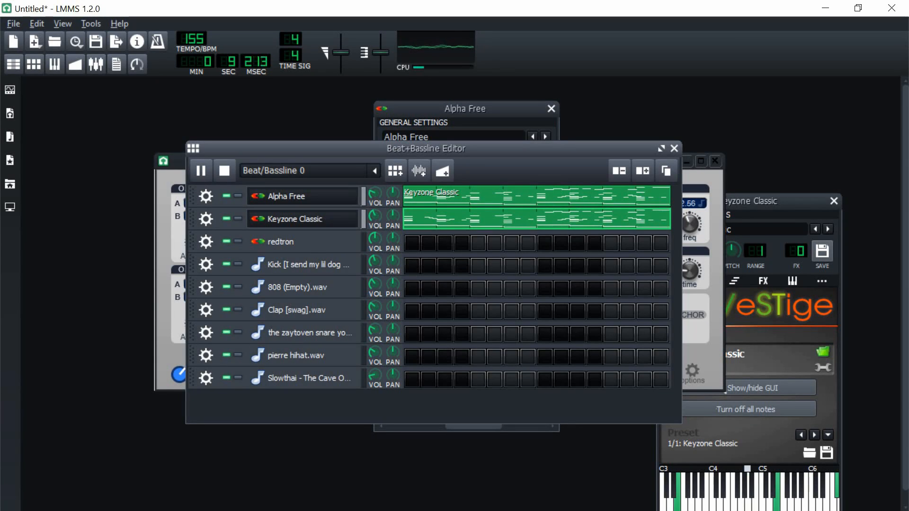
Step: Set the Alpha Free track's volume to 48.5% during playback and stop the beat
{"action": "left_click_drag", "start_coordinate": [375, 216], "coordinate": [374, 215]}
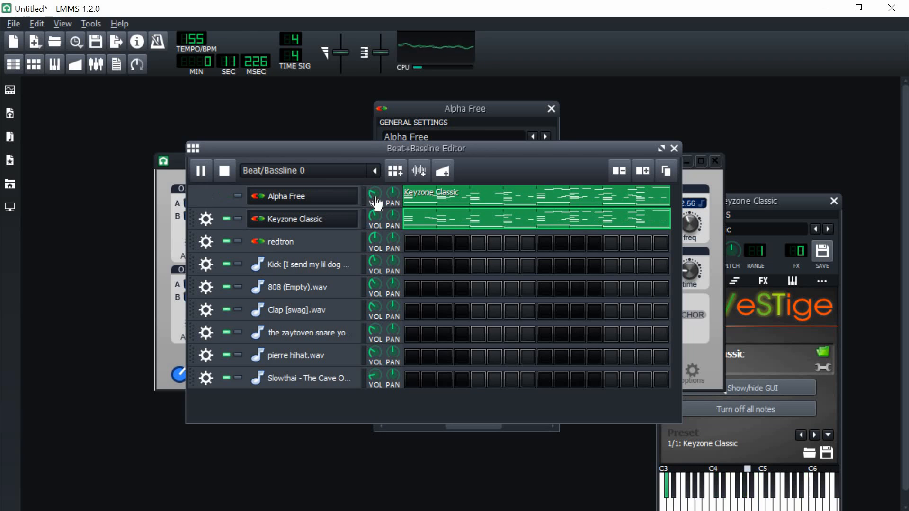
{"action": "left_click_drag", "start_coordinate": [382, 200], "coordinate": [308, 183]}
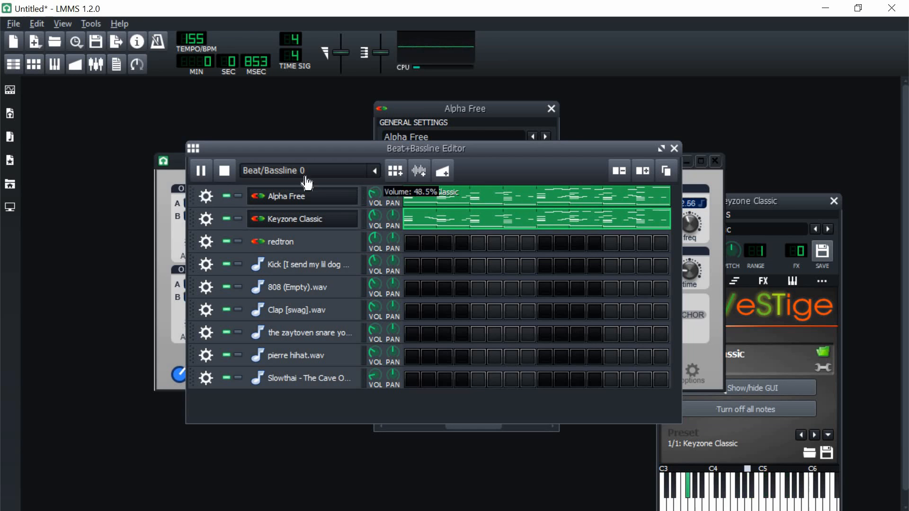
{"action": "left_click", "coordinate": [223, 174]}
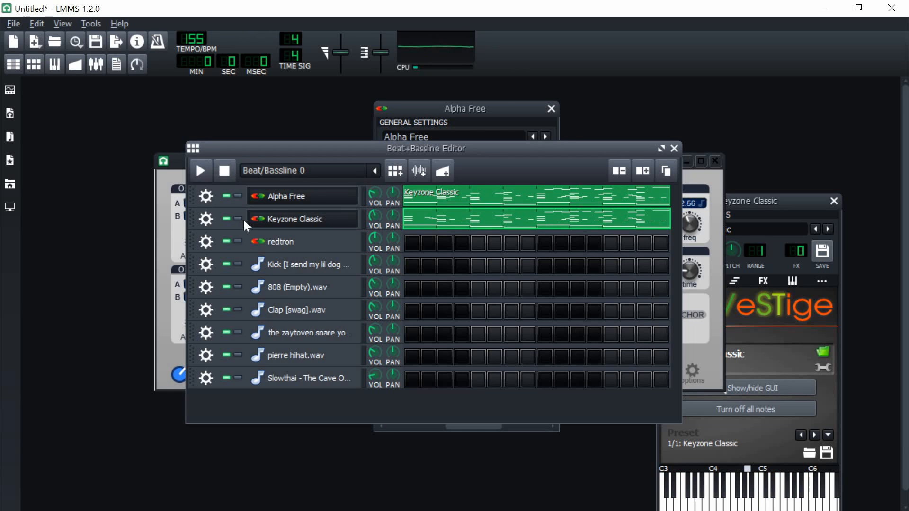
Step: Open the redtron track's instrument window
{"action": "left_click", "coordinate": [173, 232]}
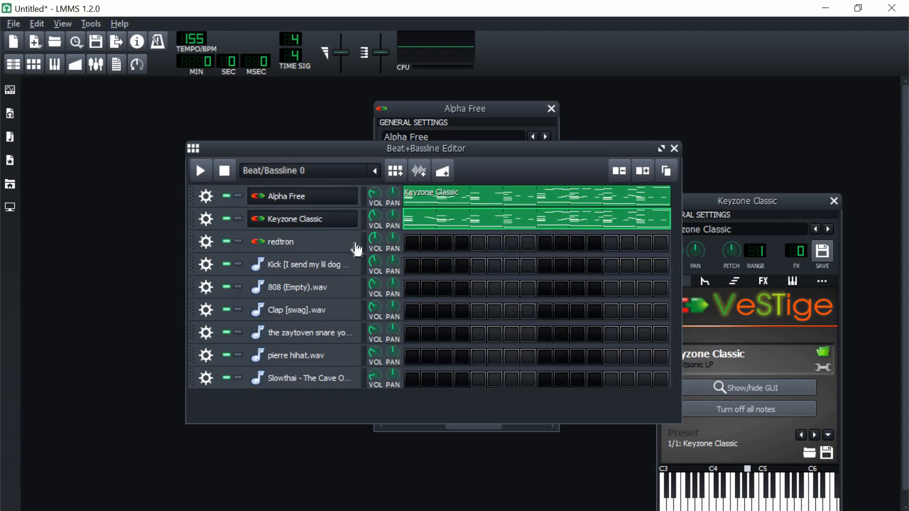
{"action": "left_click", "coordinate": [334, 241]}
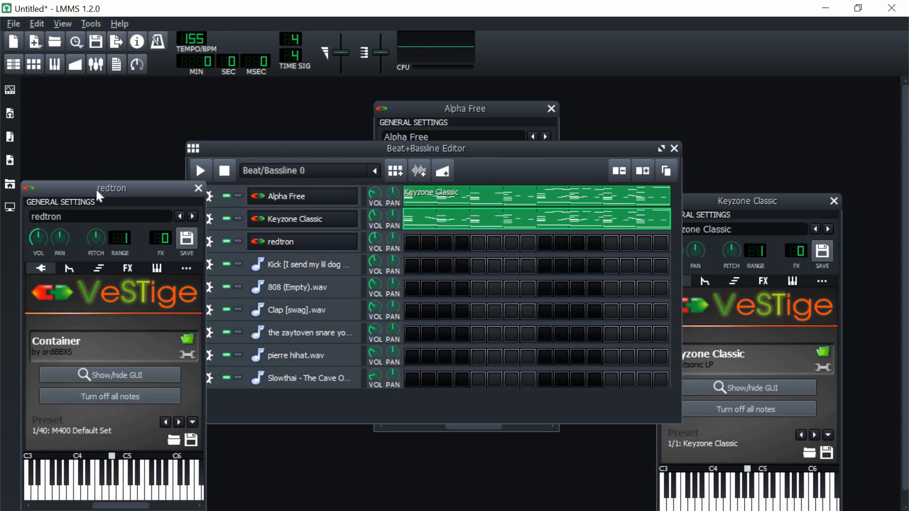
Step: Load the MKII Flute preset in redtron and close the track's instrument window
{"action": "left_click_drag", "start_coordinate": [96, 190], "coordinate": [110, 177]}
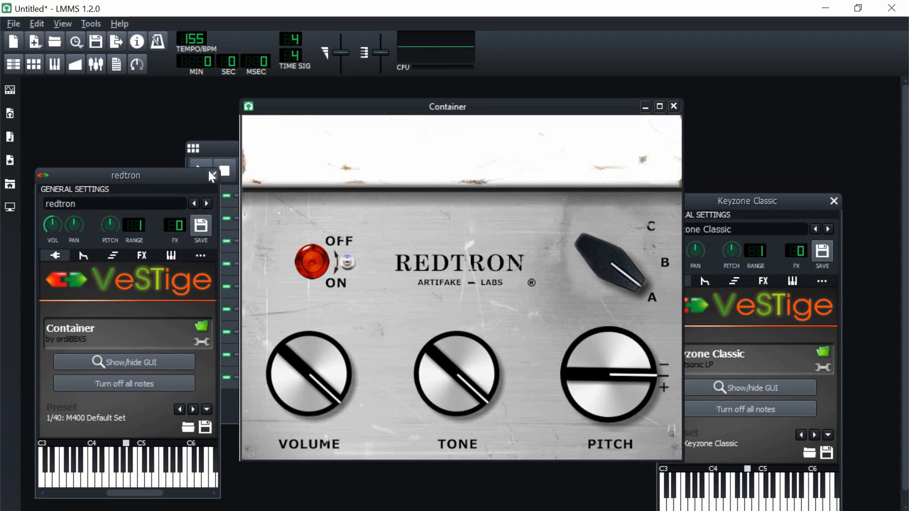
{"action": "left_click", "coordinate": [210, 174]}
{"action": "left_click", "coordinate": [415, 119]}
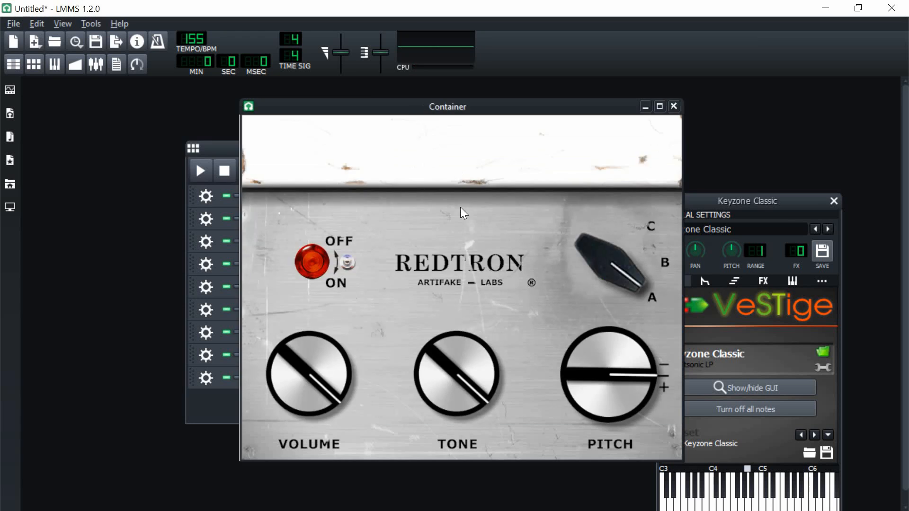
{"action": "mouse_move", "coordinate": [439, 117]}
{"action": "left_mouse_down"}
{"action": "mouse_move", "coordinate": [446, 127]}
{"action": "mouse_move", "coordinate": [434, 113]}
{"action": "mouse_move", "coordinate": [428, 124]}
{"action": "left_mouse_up"}
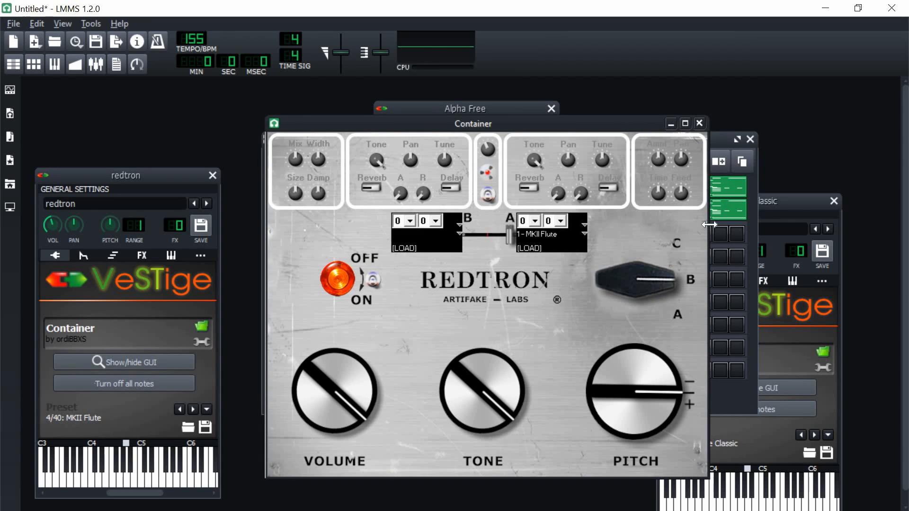
{"action": "left_click", "coordinate": [753, 229]}
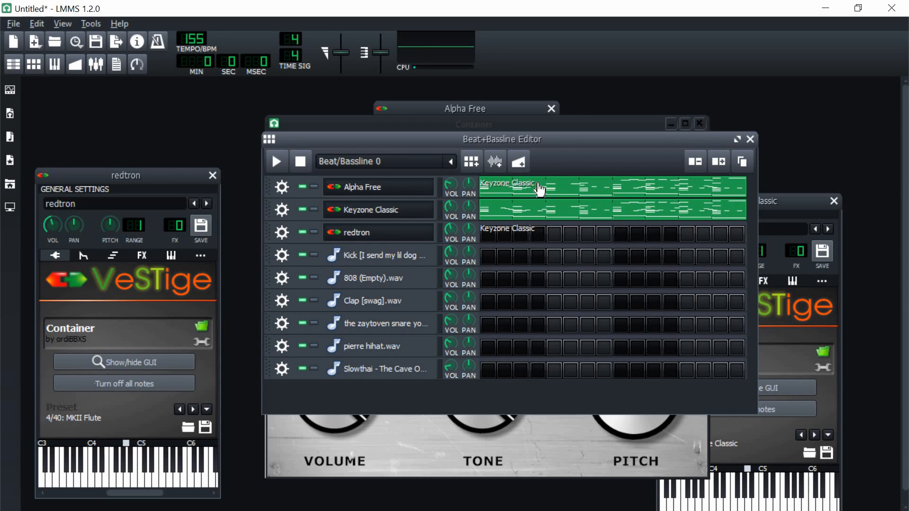
{"action": "left_click", "coordinate": [212, 176]}
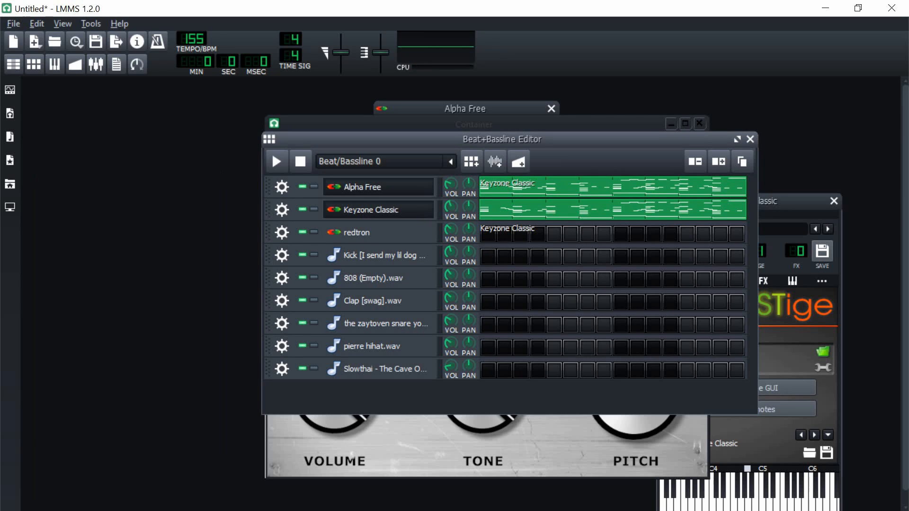
Step: Open the redtron pattern in the Piano-Roll and draw F#5, G#5, A5, B5, G#5 and C#6 notes across bars 1 to 4
{"action": "right_click", "coordinate": [504, 239]}
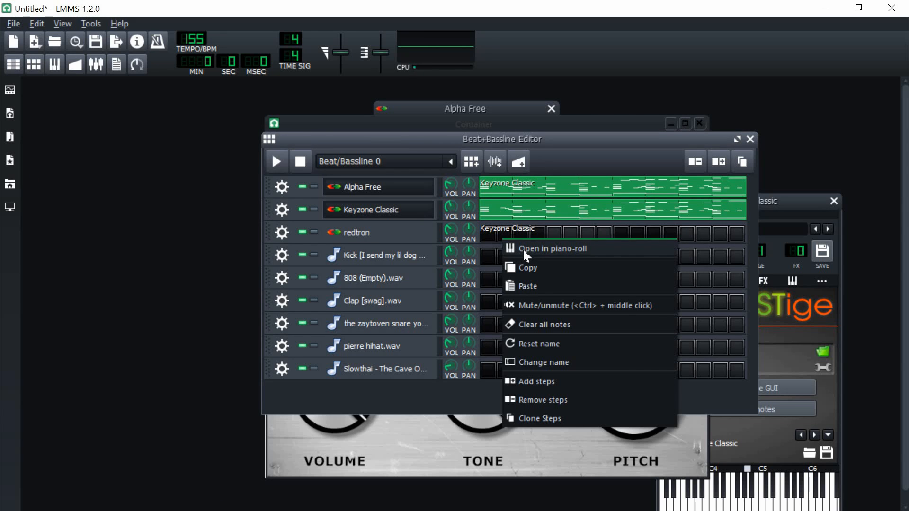
{"action": "left_click", "coordinate": [524, 252]}
{"action": "left_click", "coordinate": [109, 214]}
{"action": "left_click", "coordinate": [307, 169]}
{"action": "left_click", "coordinate": [143, 198]}
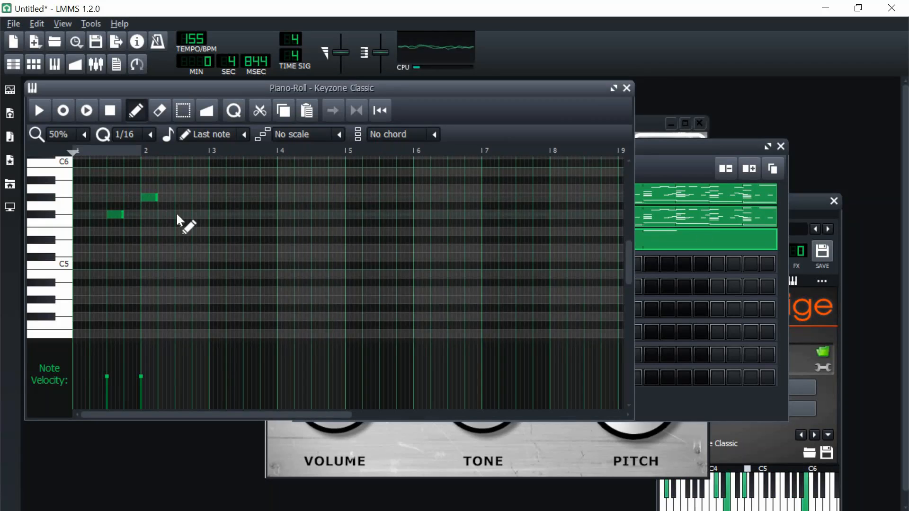
{"action": "left_click", "coordinate": [307, 168]}
{"action": "left_click", "coordinate": [177, 190]}
{"action": "left_click", "coordinate": [211, 172]}
{"action": "left_click", "coordinate": [309, 169]}
{"action": "scroll", "coordinate": [227, 213], "scroll_direction": "up", "scroll_amount": 1}
{"action": "left_click_drag", "start_coordinate": [268, 224], "coordinate": [283, 189]}
{"action": "left_click", "coordinate": [280, 207]}
Step: Audition the flute melody and add B5 and A5 notes on beats 3 and 4 of bar 4
{"action": "key", "text": "space"}
{"action": "left_click_drag", "start_coordinate": [672, 146], "coordinate": [712, 190]}
{"action": "left_click", "coordinate": [347, 213]}
{"action": "left_click_drag", "start_coordinate": [521, 190], "coordinate": [550, 188]}
{"action": "left_click", "coordinate": [313, 207]}
{"action": "left_click", "coordinate": [672, 190]}
{"action": "key", "text": "space"}
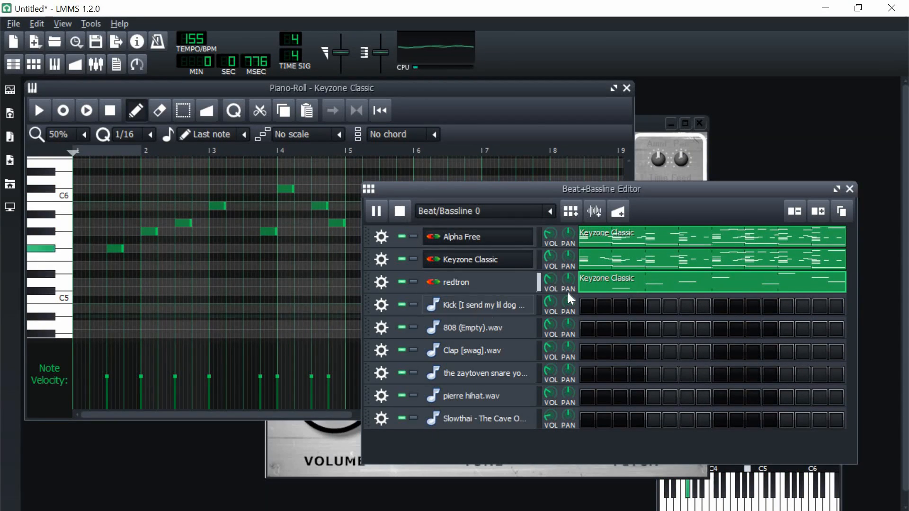
{"action": "key", "text": "space"}
{"action": "left_click", "coordinate": [337, 223]}
Step: Add an F#5 at the start of bar 1 and extend the redtron melody through bars 5 to 8, ending on a longer G#5
{"action": "left_click", "coordinate": [80, 249]}
{"action": "left_click", "coordinate": [352, 250]}
{"action": "key", "text": "space"}
{"action": "left_click", "coordinate": [382, 249]}
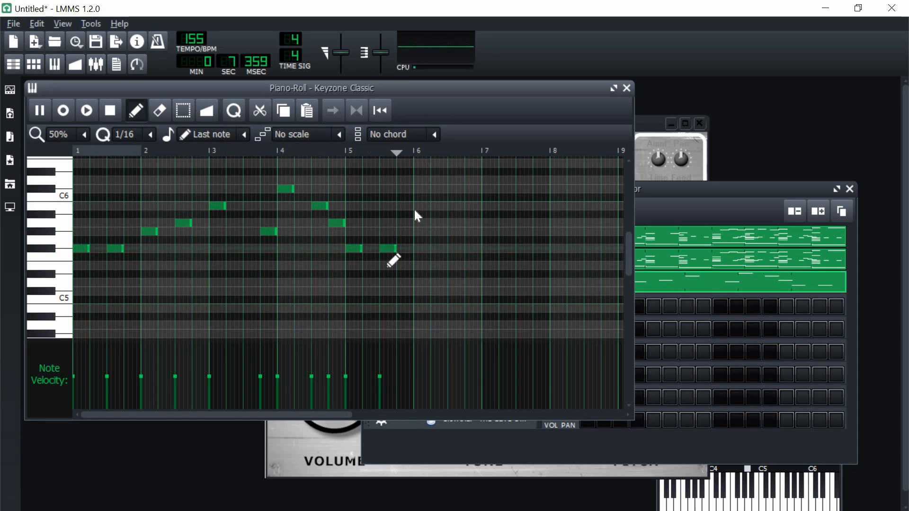
{"action": "key", "text": "space"}
{"action": "left_click", "coordinate": [417, 231]}
{"action": "left_click", "coordinate": [451, 223]}
{"action": "left_click_drag", "start_coordinate": [483, 178], "coordinate": [485, 163]}
{"action": "left_click", "coordinate": [502, 189]}
{"action": "key", "text": "space"}
{"action": "left_click", "coordinate": [535, 223]}
{"action": "left_click_drag", "start_coordinate": [607, 239], "coordinate": [619, 239]}
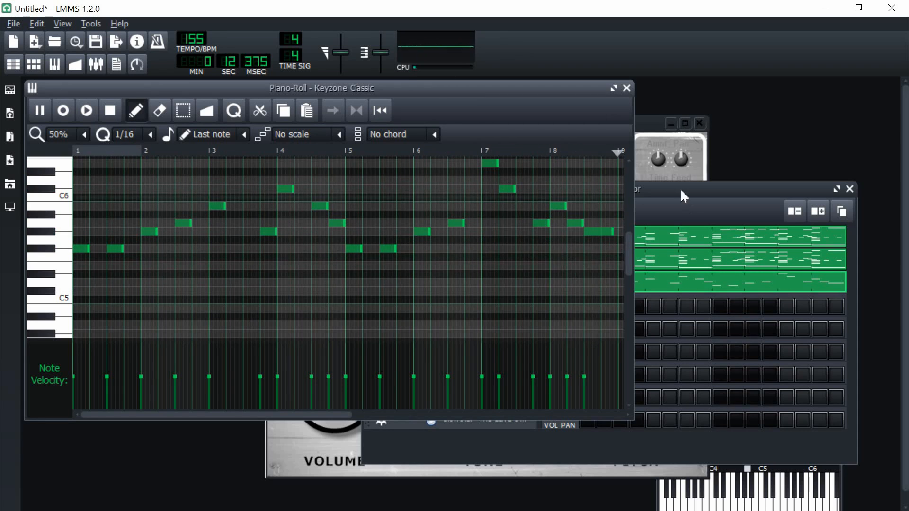
Step: Play the three layered tracks, lower the redtron track's volume slightly and stop playback
{"action": "left_click", "coordinate": [680, 191]}
{"action": "key", "text": "space"}
{"action": "key", "text": "space"}
{"action": "left_click_drag", "start_coordinate": [550, 280], "coordinate": [550, 285]}
{"action": "left_click_drag", "start_coordinate": [615, 190], "coordinate": [596, 190]}
{"action": "key", "text": "space"}
{"action": "left_click_drag", "start_coordinate": [410, 90], "coordinate": [436, 117]}
{"action": "left_click", "coordinate": [691, 192]}
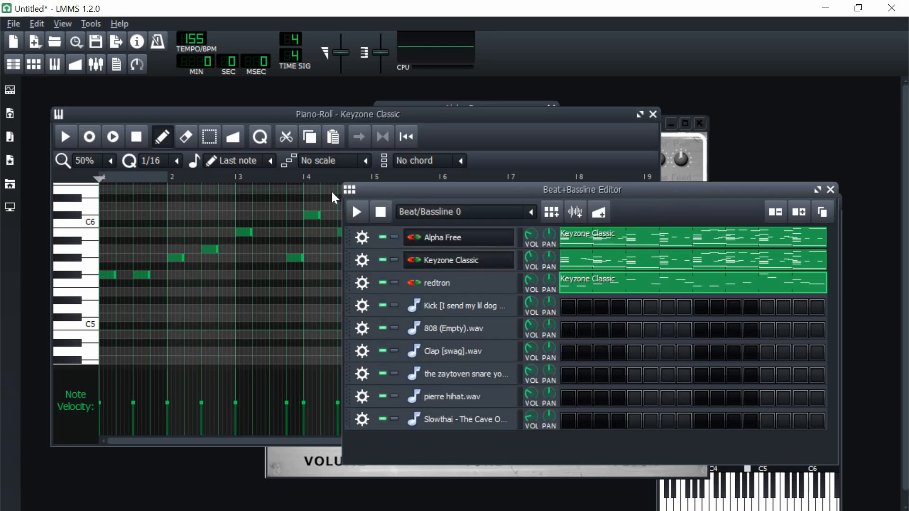
Step: Fine-tune the redtron and Alpha Free track volumes while the beat plays, and stop it
{"action": "left_click_drag", "start_coordinate": [359, 189], "coordinate": [277, 176]}
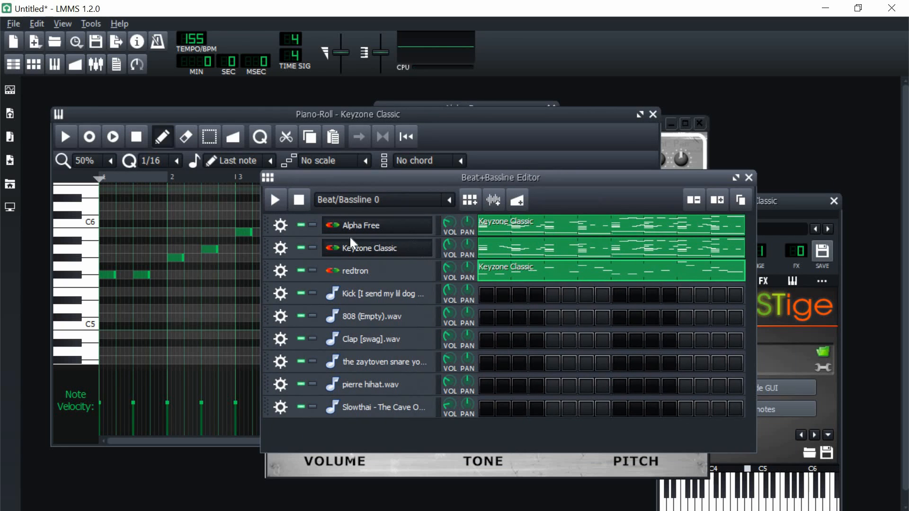
{"action": "left_click", "coordinate": [275, 200]}
{"action": "left_click_drag", "start_coordinate": [451, 268], "coordinate": [451, 273]}
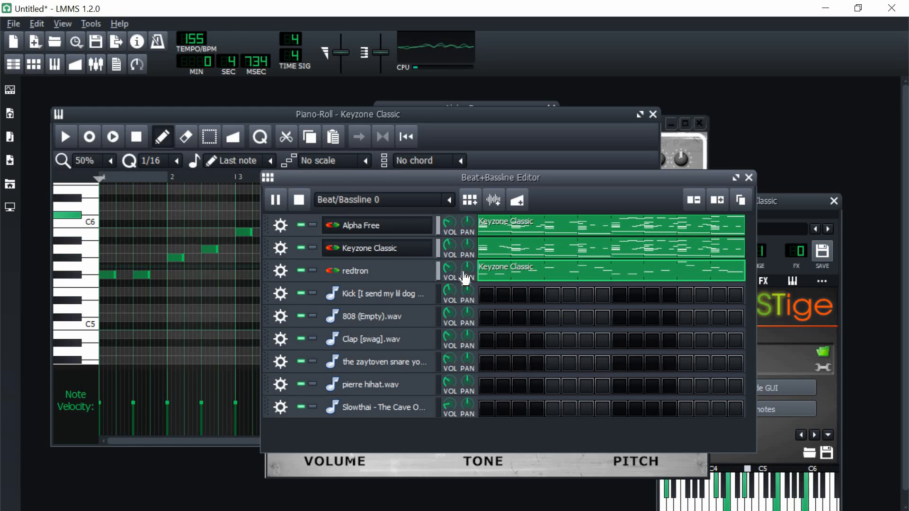
{"action": "left_click_drag", "start_coordinate": [449, 222], "coordinate": [454, 251]}
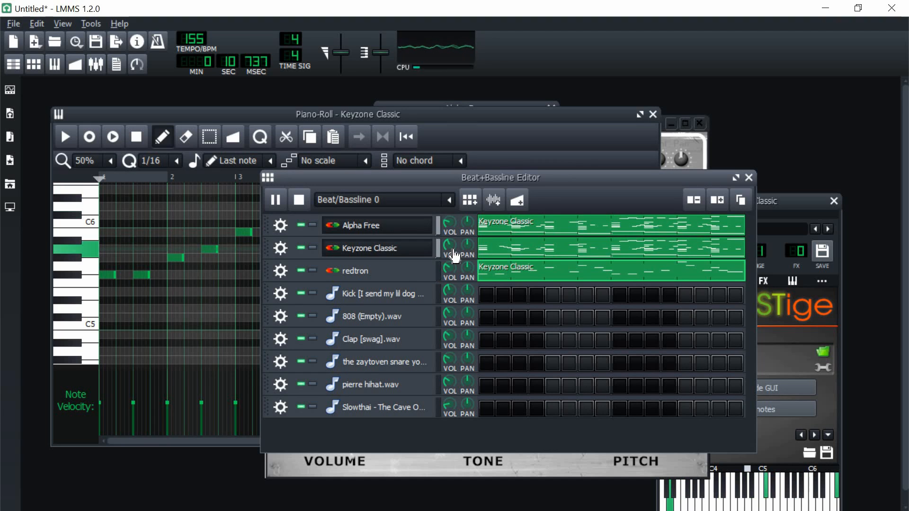
{"action": "left_click", "coordinate": [306, 199]}
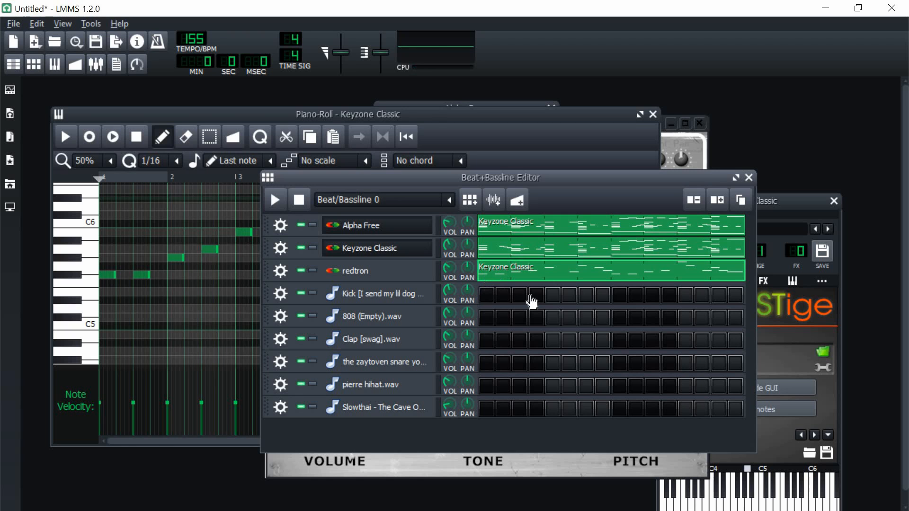
Step: Open the Keyzone Classic pattern, copy its four long bass notes from bars 1 to 4 and close the Piano-Roll
{"action": "left_click_drag", "start_coordinate": [506, 182], "coordinate": [514, 188]}
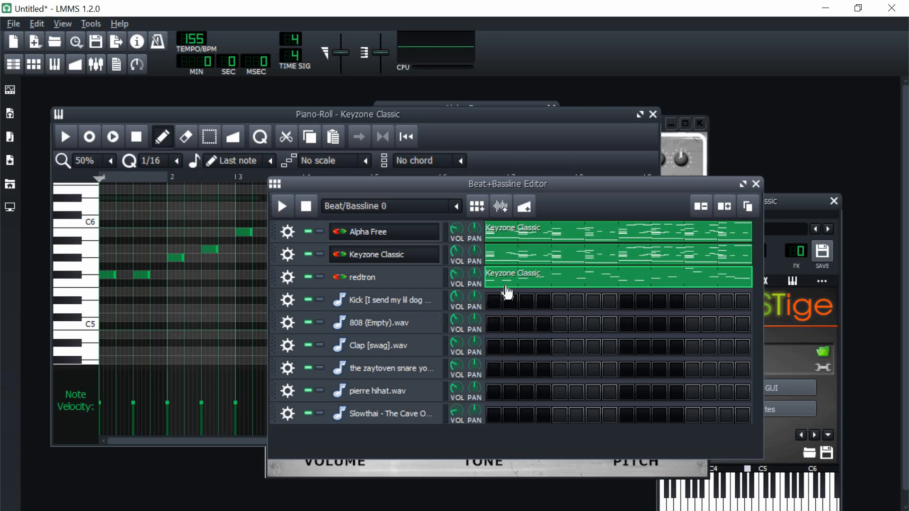
{"action": "right_click", "coordinate": [499, 257]}
{"action": "left_click", "coordinate": [512, 262]}
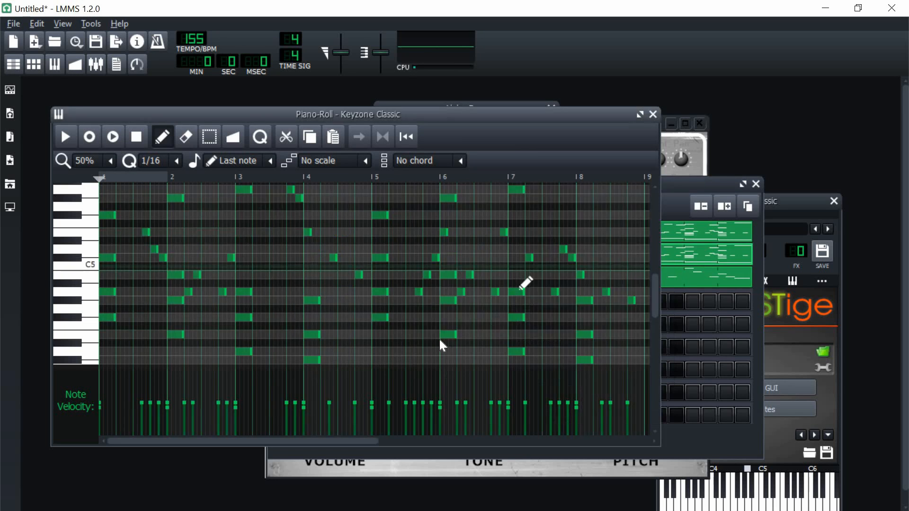
{"action": "scroll", "coordinate": [414, 301], "scroll_direction": "down", "scroll_amount": 3}
{"action": "left_click_drag", "start_coordinate": [72, 303], "coordinate": [75, 305]}
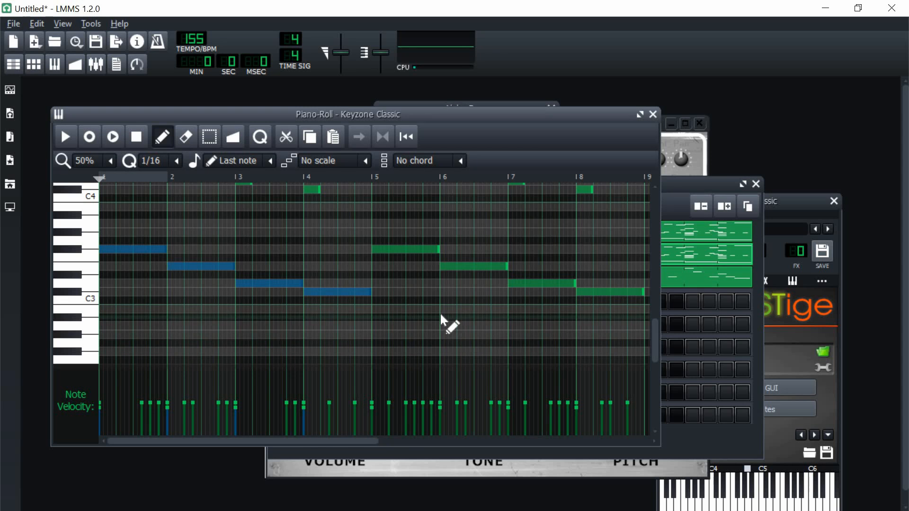
{"action": "left_click", "coordinate": [653, 114]}
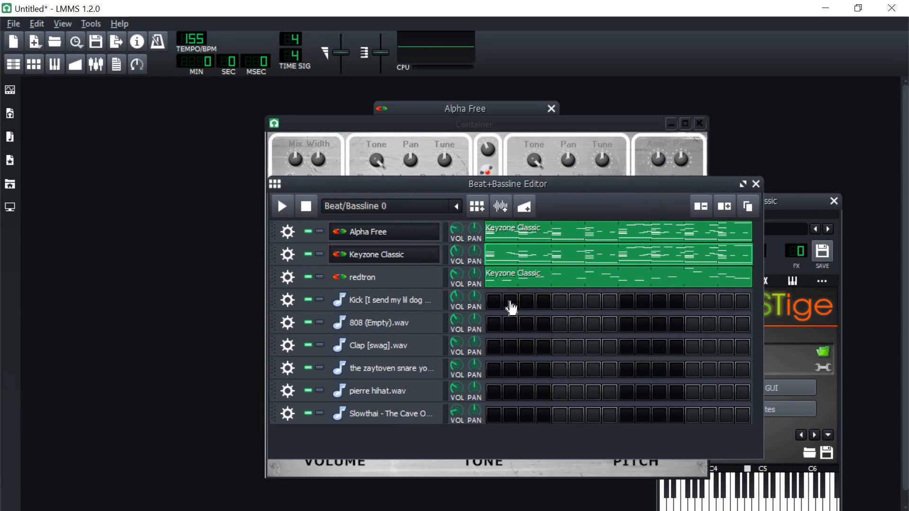
Step: Paste the bass notes into the 808 (Empty).wav pattern and raise them two octaves to F#5, E5, D5 and C#5
{"action": "right_click", "coordinate": [516, 334]}
{"action": "left_click", "coordinate": [538, 152]}
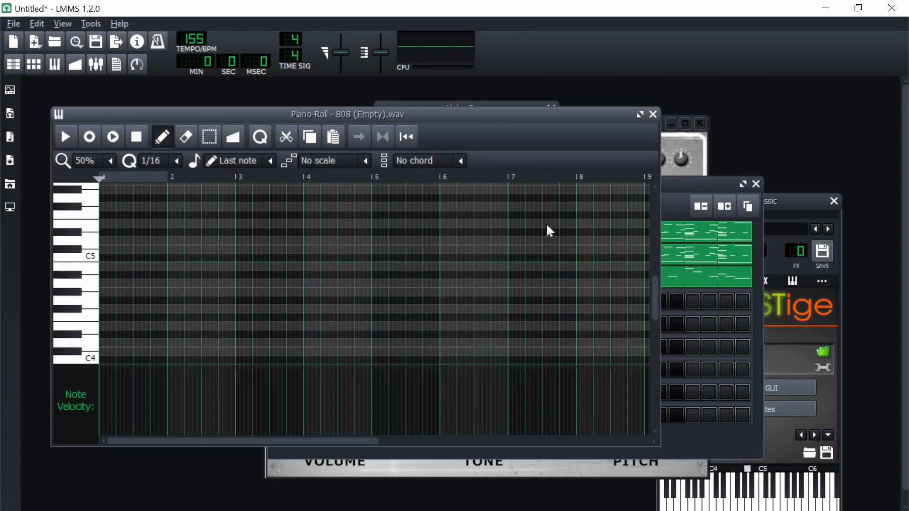
{"action": "scroll", "coordinate": [493, 290], "scroll_direction": "down", "scroll_amount": 8}
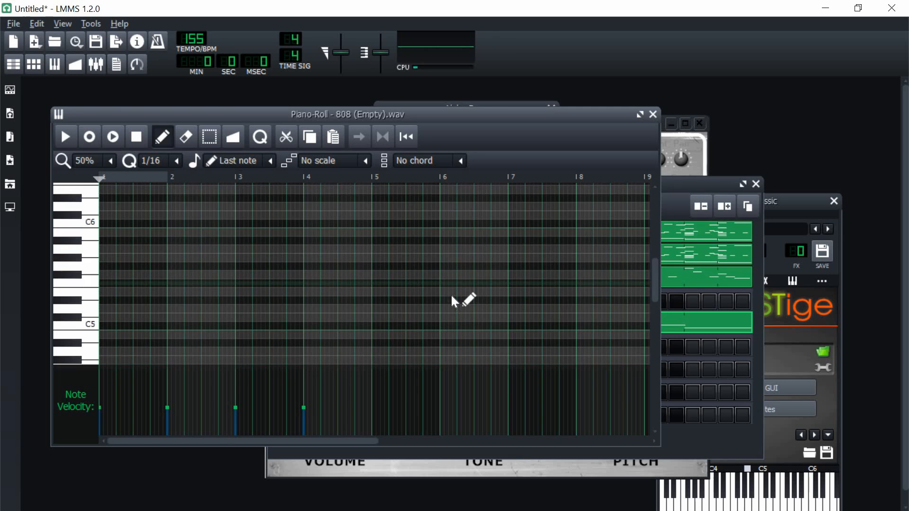
{"action": "scroll", "coordinate": [365, 262], "scroll_direction": "up", "scroll_amount": 3}
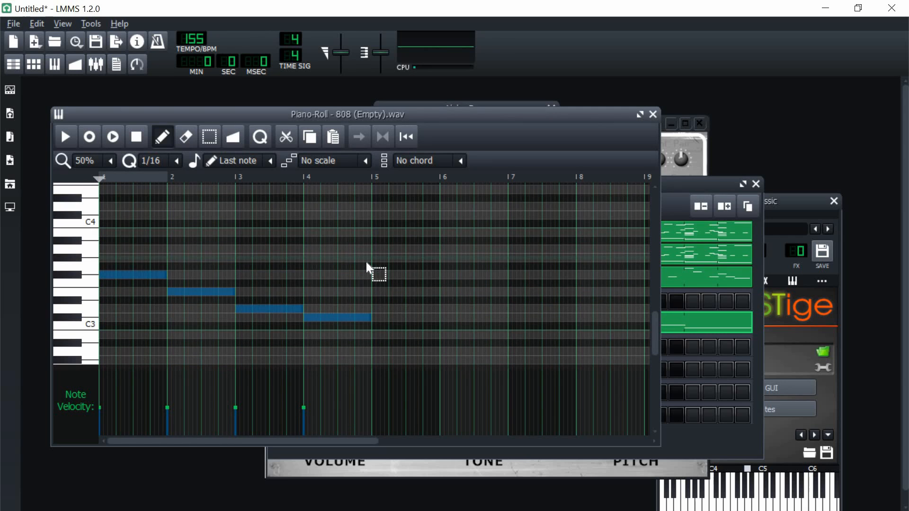
{"action": "scroll", "coordinate": [388, 291], "scroll_direction": "up", "scroll_amount": 5}
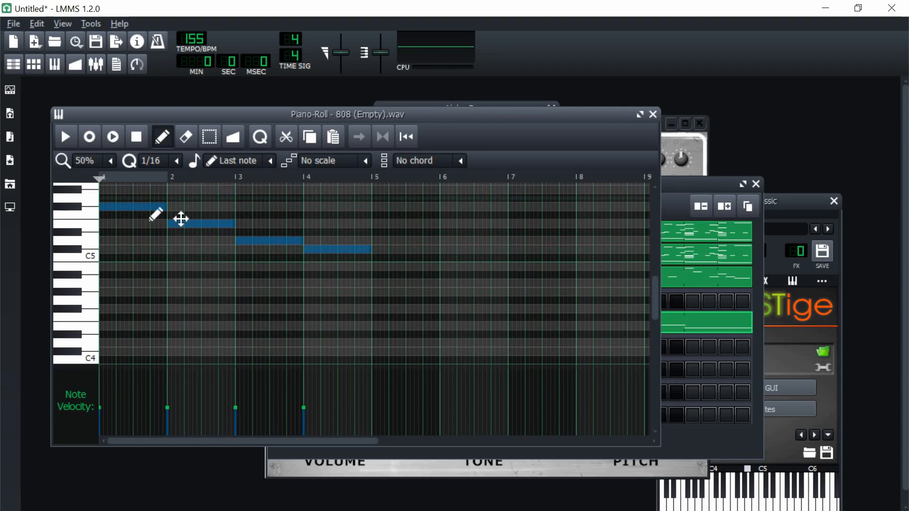
Step: Raise the volume envelope amount of the 808 (Empty).wav track and close its instrument window
{"action": "left_click", "coordinate": [688, 236]}
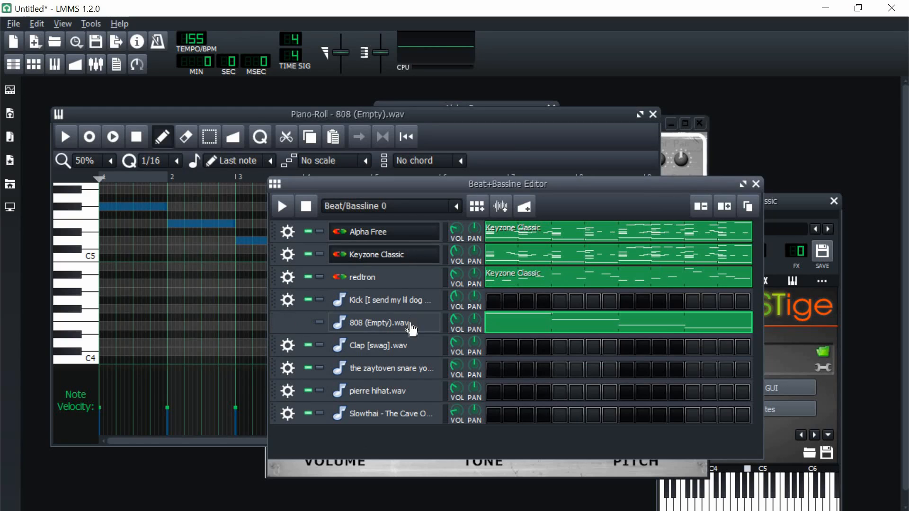
{"action": "left_click", "coordinate": [411, 324]}
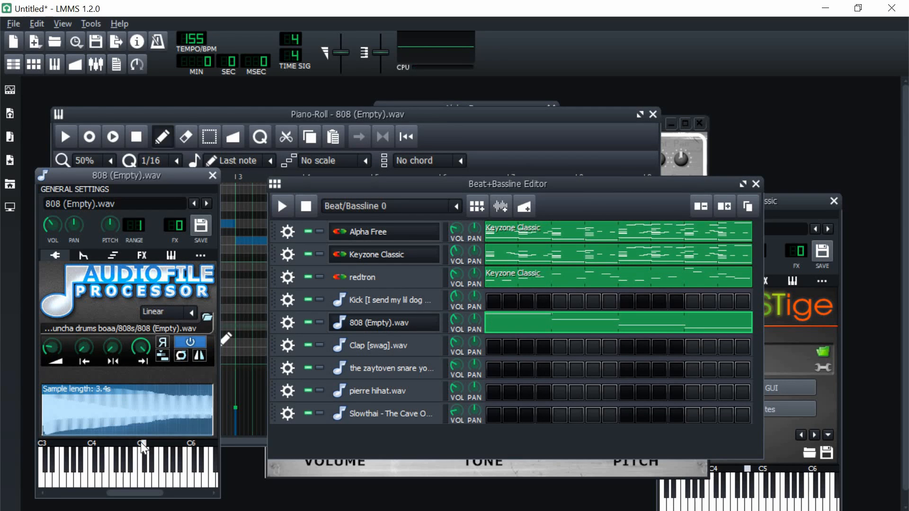
{"action": "left_click", "coordinate": [83, 256]}
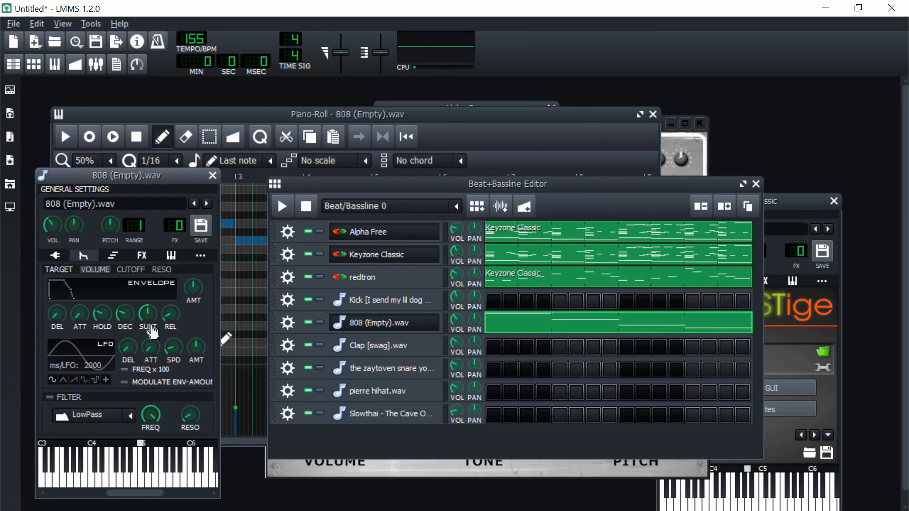
{"action": "left_click_drag", "start_coordinate": [196, 295], "coordinate": [195, 265]}
{"action": "left_click_drag", "start_coordinate": [513, 186], "coordinate": [517, 187]}
{"action": "left_click", "coordinate": [212, 176]}
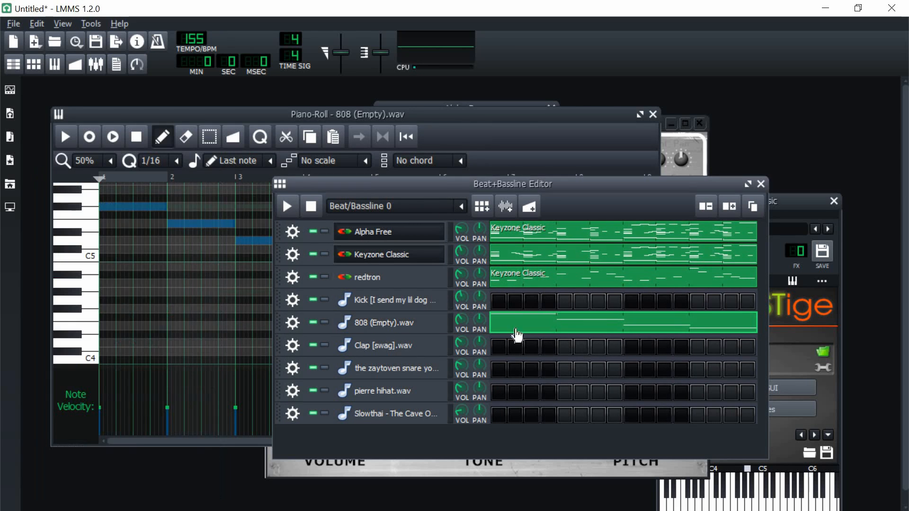
Step: Split and shorten the four 808 notes into a syncopated rhythm across bars 1 to 4 and close the Piano-Roll
{"action": "double_click", "coordinate": [517, 335]}
{"action": "scroll", "coordinate": [200, 255], "scroll_direction": "up", "scroll_amount": 2}
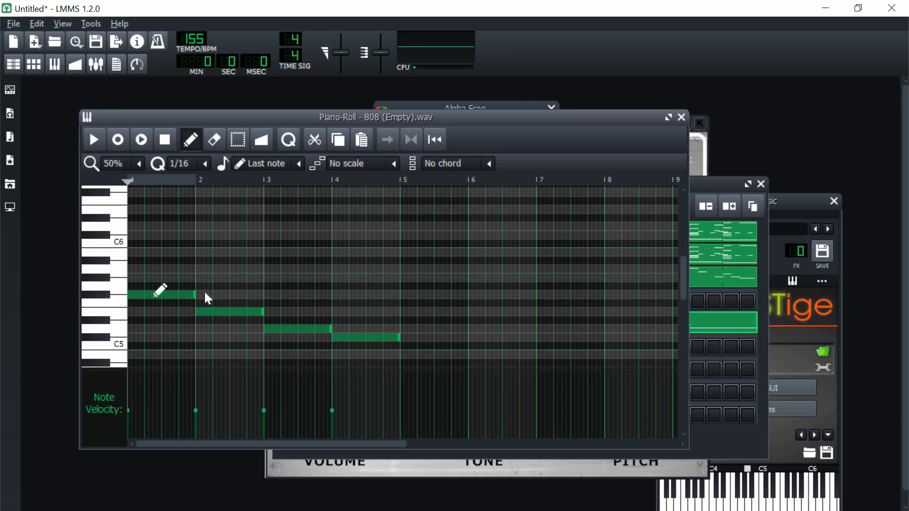
{"action": "left_click", "coordinate": [680, 117]}
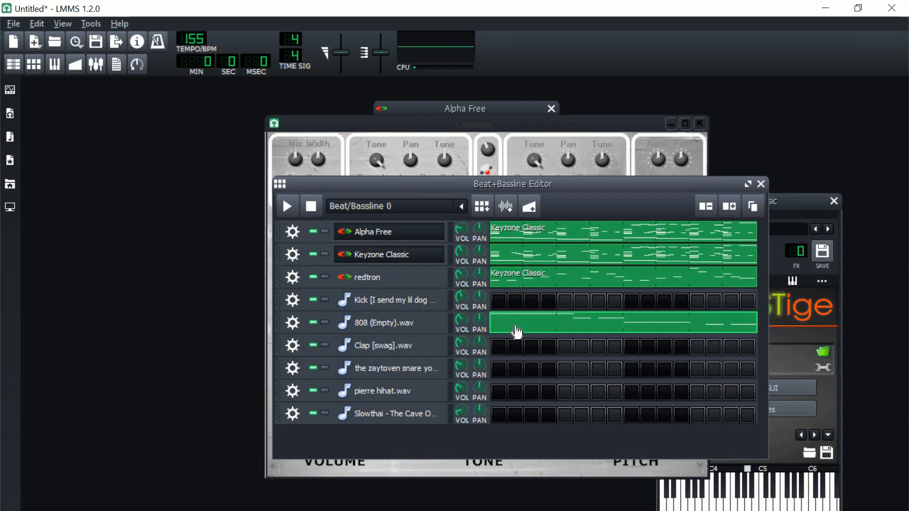
Step: Reopen the 808 pattern in a maximized Piano-Roll at 100% zoom, examine its bass rhythm and close it
{"action": "right_click", "coordinate": [517, 331]}
{"action": "left_click", "coordinate": [530, 338]}
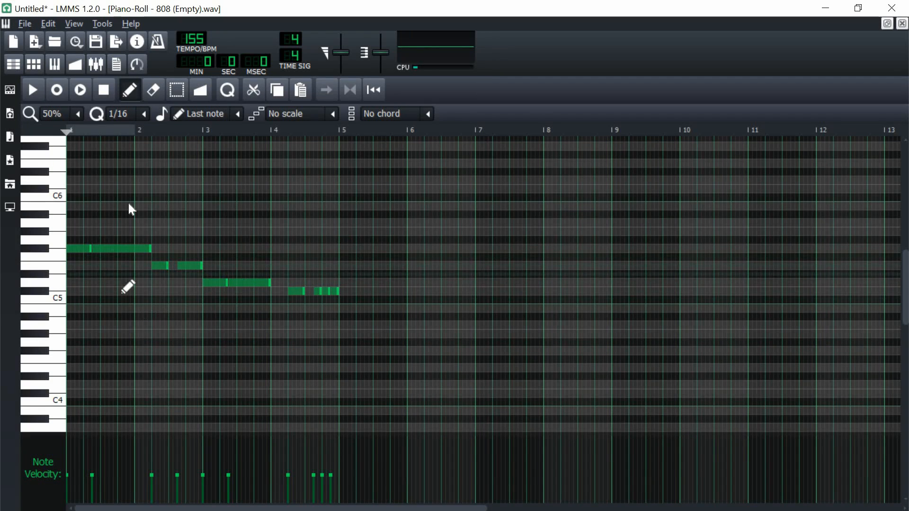
{"action": "scroll", "coordinate": [92, 134], "scroll_direction": "up", "scroll_amount": 1}
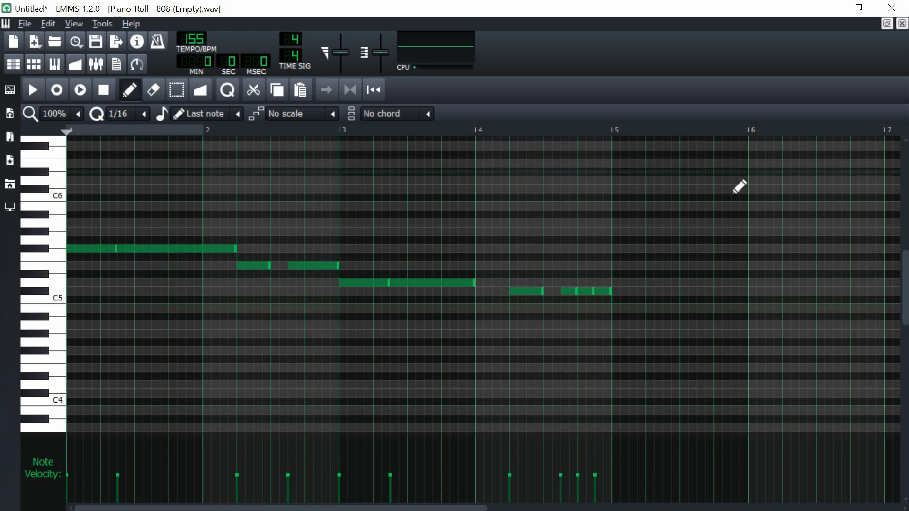
{"action": "left_click", "coordinate": [901, 24]}
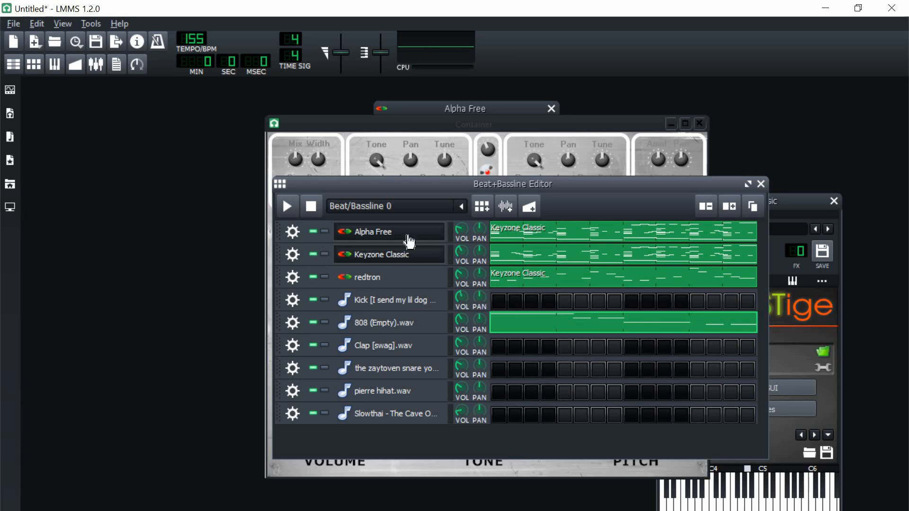
Step: Solo the Keyzone Classic track, open its pattern in the Piano-Roll and deselect the bass notes
{"action": "left_click", "coordinate": [324, 254]}
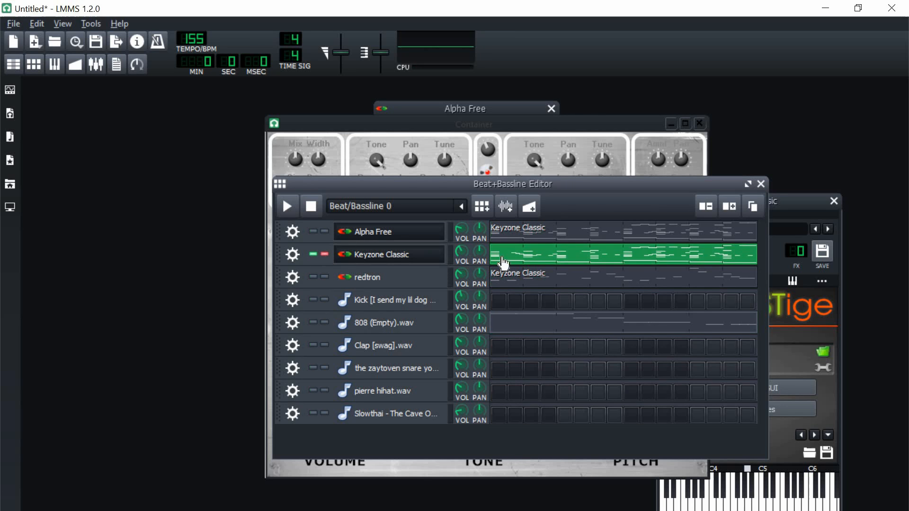
{"action": "right_click", "coordinate": [541, 263]}
{"action": "left_click", "coordinate": [544, 267]}
{"action": "scroll", "coordinate": [362, 216], "scroll_direction": "down", "scroll_amount": 1}
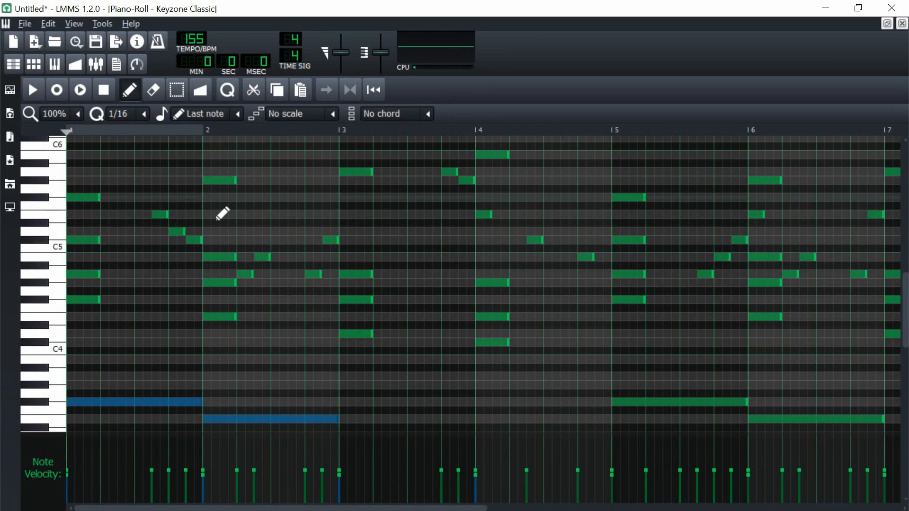
{"action": "left_click", "coordinate": [306, 372]}
{"action": "right_click", "coordinate": [308, 371]}
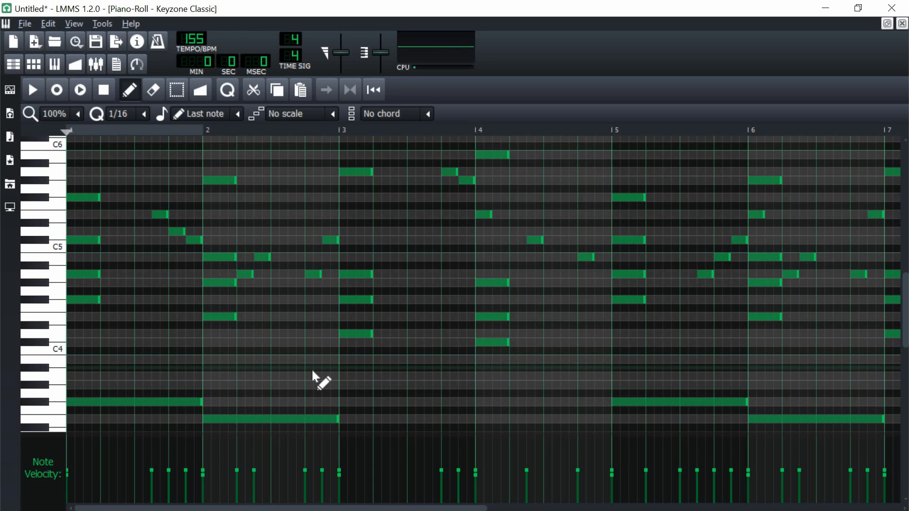
Step: Transpose all Keyzone Classic pattern notes down two semitones, play the pattern to compare the pitch, and close the Piano-Roll
{"action": "key", "text": "Down"}
{"action": "key", "text": "Down"}
{"action": "key", "text": "space"}
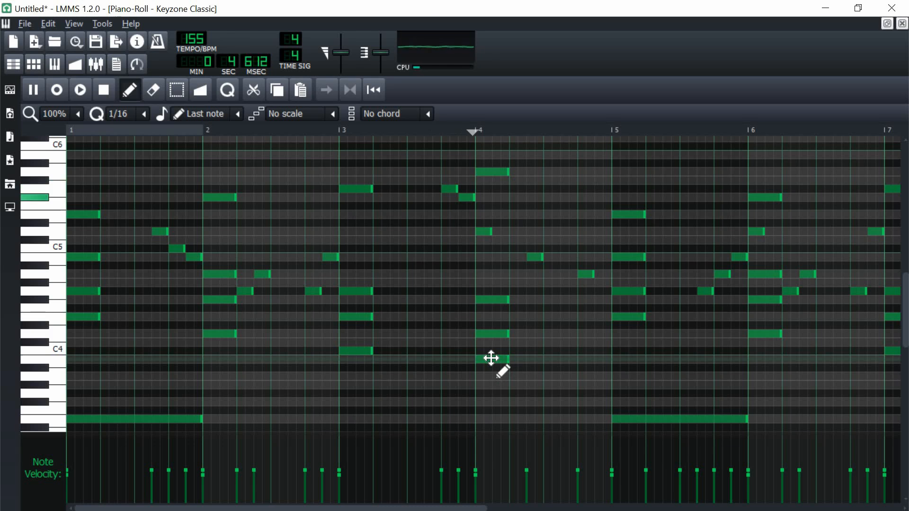
{"action": "key", "text": "space"}
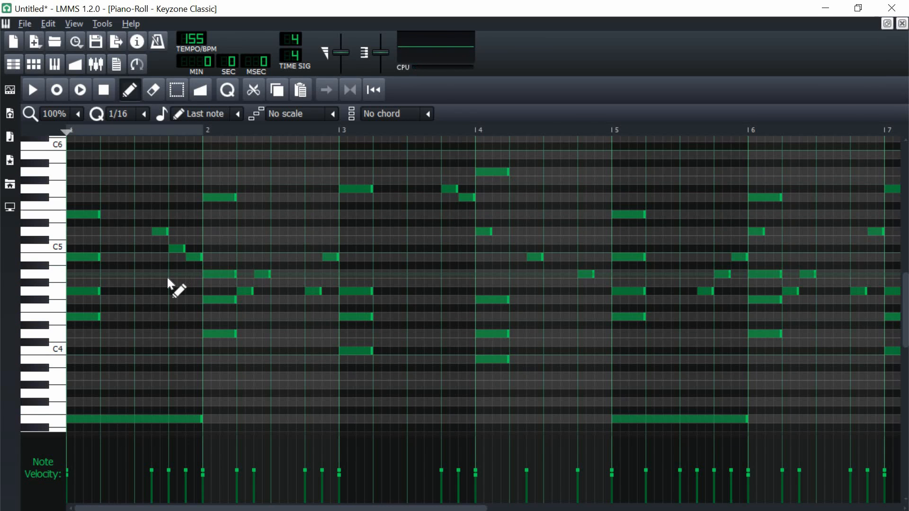
{"action": "key", "text": "Up"}
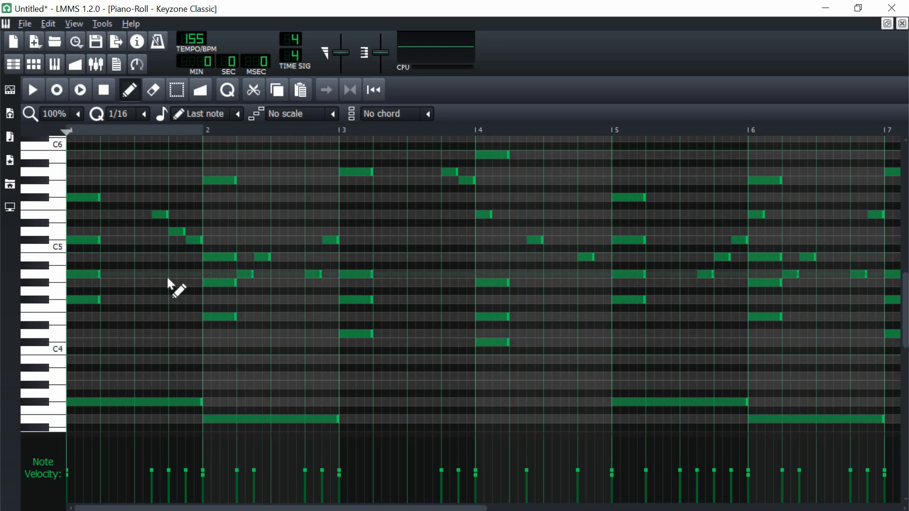
{"action": "key", "text": "Down"}
{"action": "key", "text": "Down"}
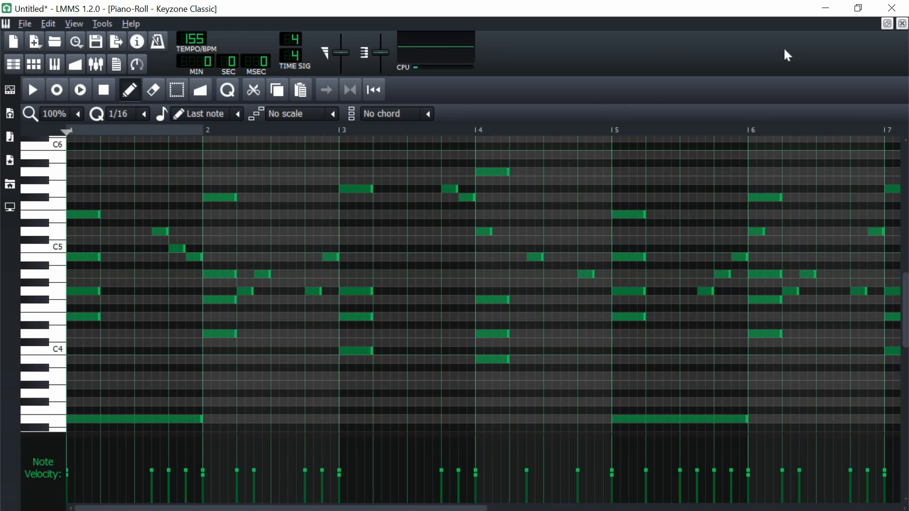
{"action": "left_click", "coordinate": [903, 25]}
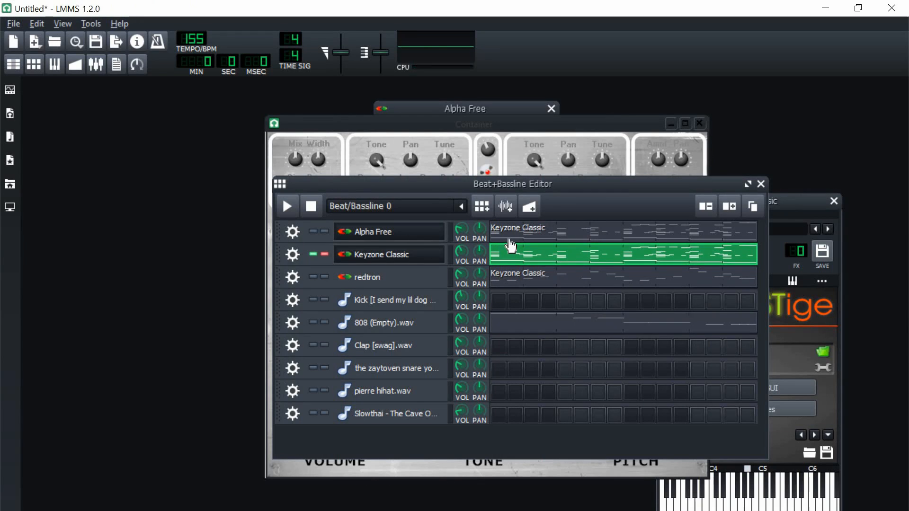
Step: Transpose the notes of the Alpha Free track's pattern down two semitones in the Piano-Roll and close it
{"action": "left_click", "coordinate": [524, 242]}
{"action": "double_click", "coordinate": [524, 243]}
{"action": "key", "text": "Down"}
{"action": "key", "text": "Down"}
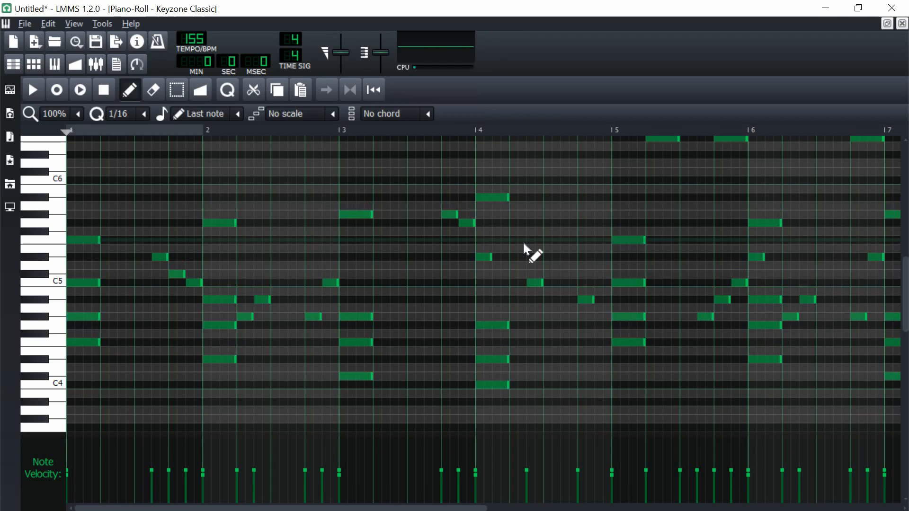
{"action": "left_click", "coordinate": [903, 24]}
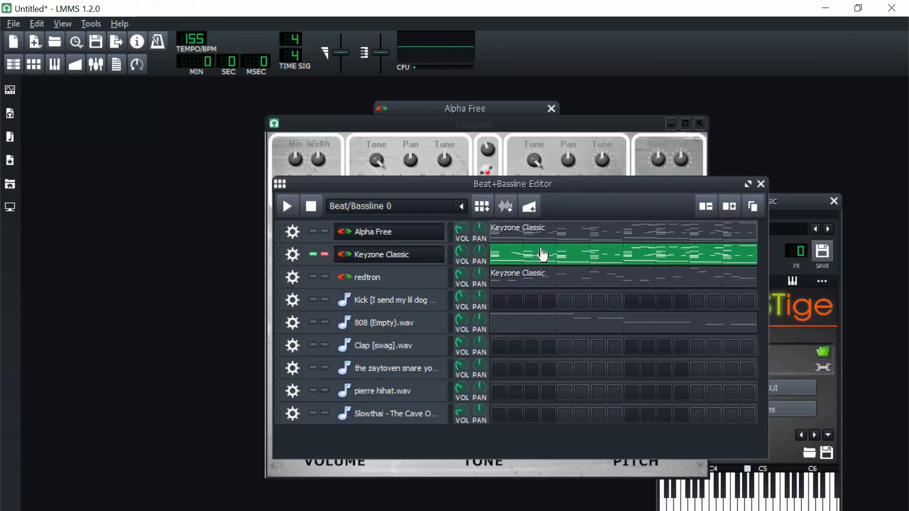
Step: Open the redtron and 808 (Empty).wav patterns in the Piano-Roll one after the other, check their notes and close each
{"action": "right_click", "coordinate": [539, 287]}
{"action": "left_click", "coordinate": [567, 294]}
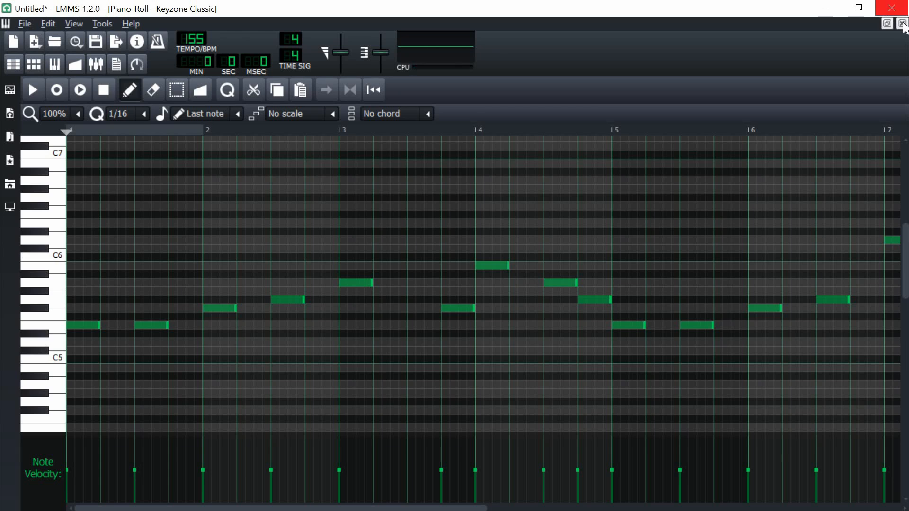
{"action": "left_click", "coordinate": [902, 23]}
{"action": "right_click", "coordinate": [529, 322]}
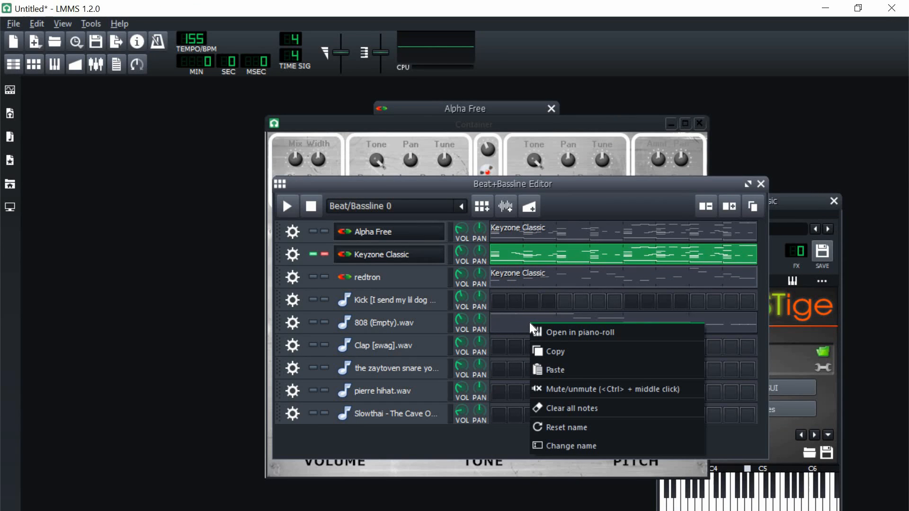
{"action": "left_click", "coordinate": [559, 333]}
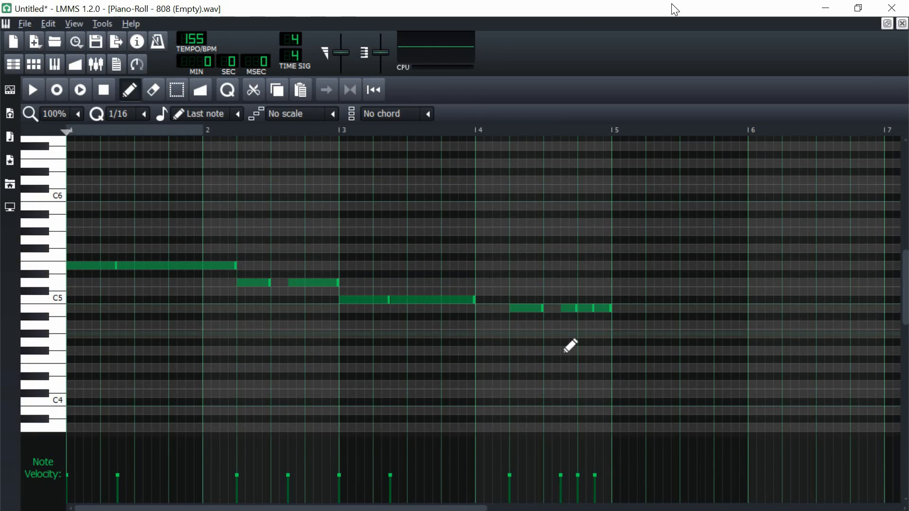
{"action": "left_click", "coordinate": [902, 24]}
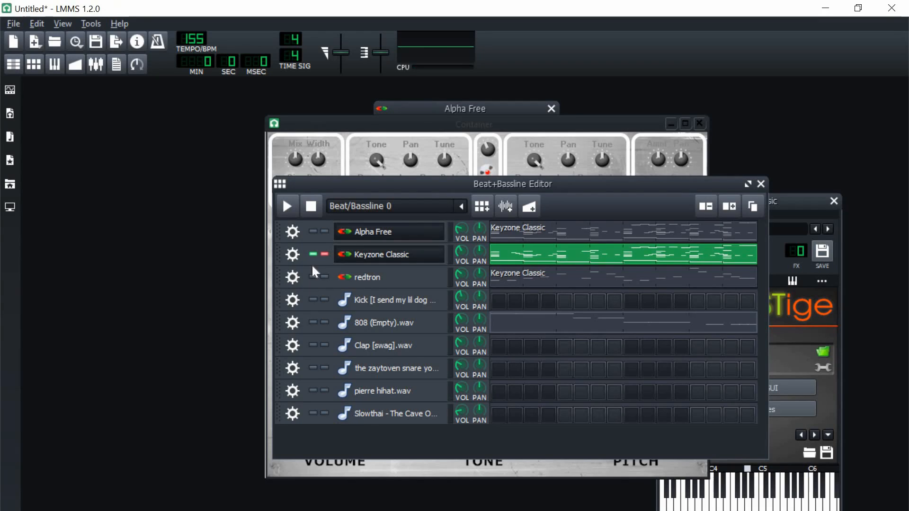
Step: Unsolo the Keyzone Classic track and raise the redtron track's volume while the full pattern plays
{"action": "left_click", "coordinate": [325, 255]}
{"action": "left_click", "coordinate": [288, 207]}
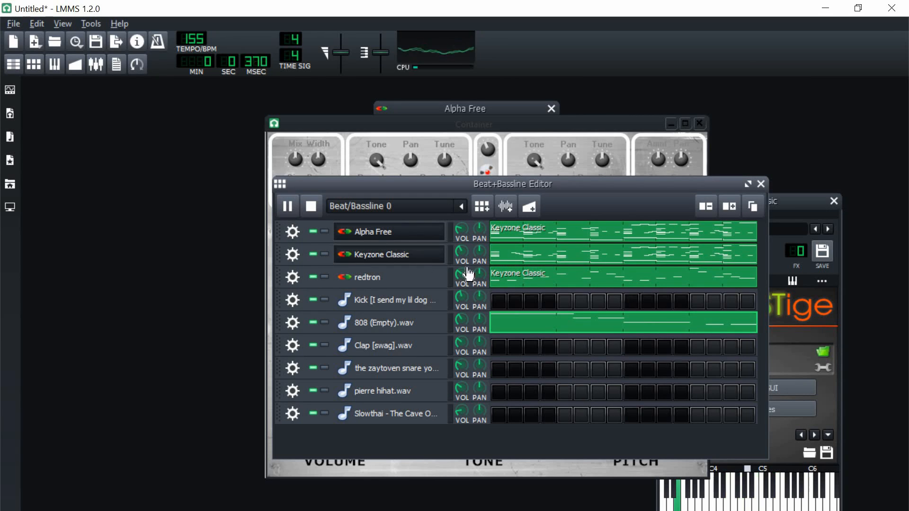
{"action": "left_click_drag", "start_coordinate": [463, 274], "coordinate": [463, 228]}
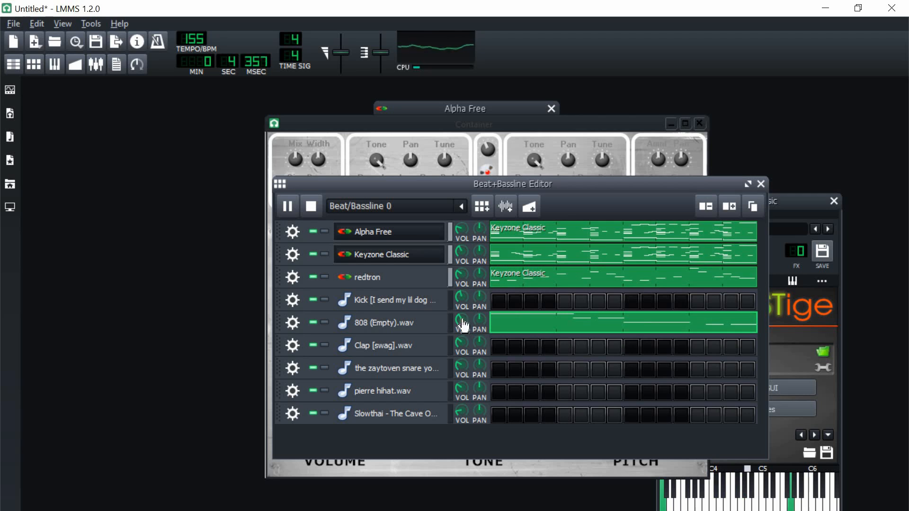
{"action": "left_click_drag", "start_coordinate": [463, 320], "coordinate": [463, 320]}
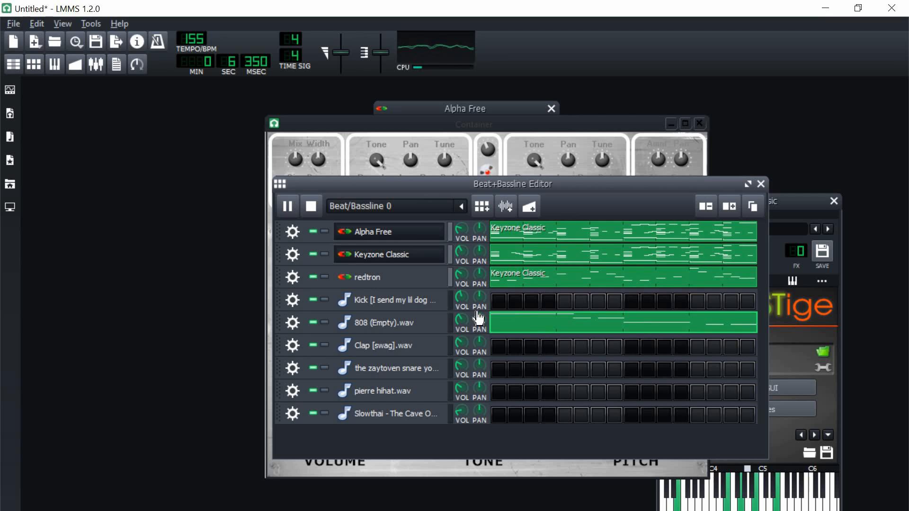
{"action": "left_click", "coordinate": [314, 205]}
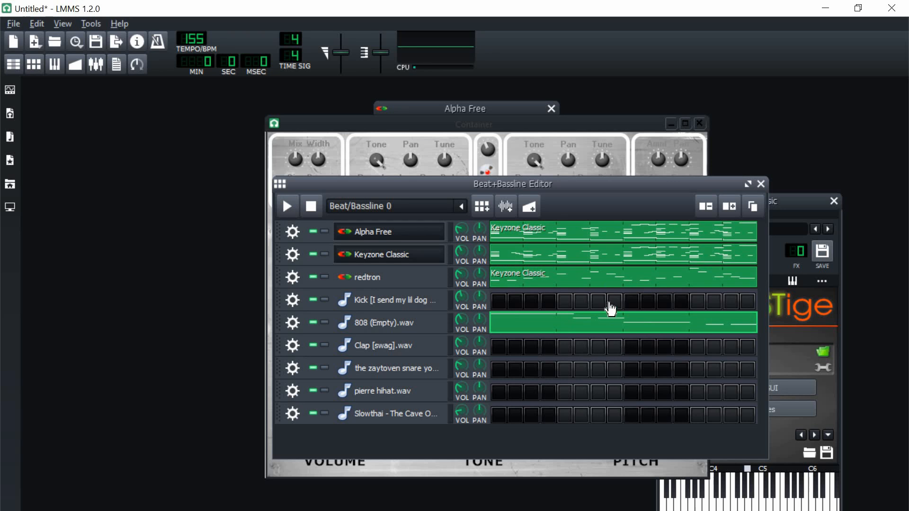
Step: Add steps to the beat, programming regular claps and hi-hats on every second step, and lower the pierre hihat.wav volume
{"action": "left_click", "coordinate": [731, 211]}
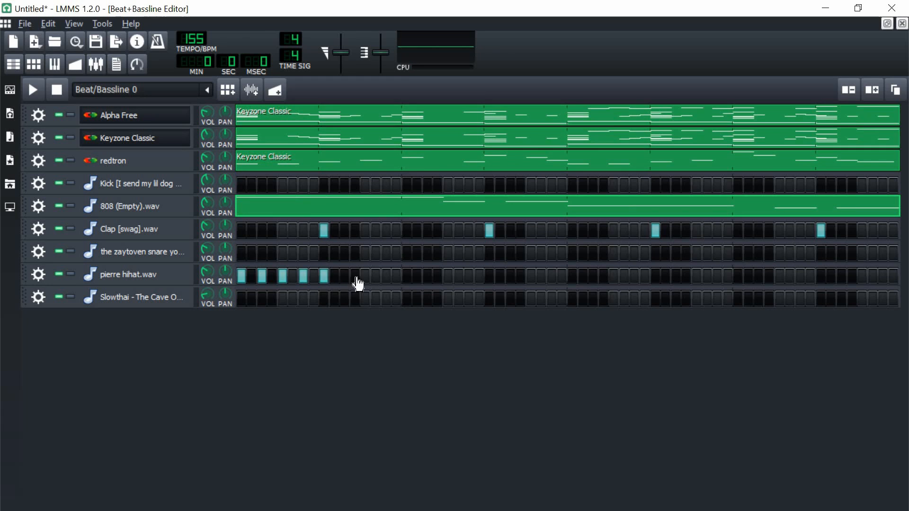
{"action": "key", "text": "space"}
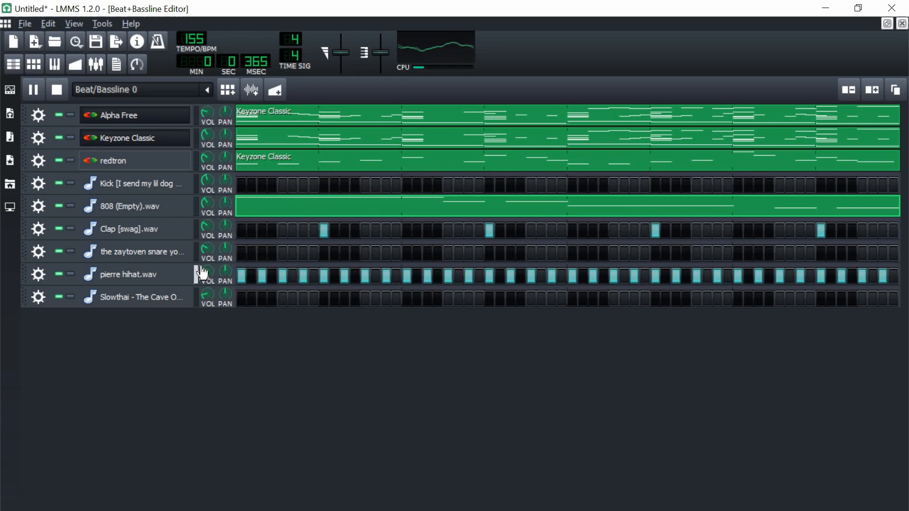
{"action": "left_click_drag", "start_coordinate": [205, 273], "coordinate": [205, 286]}
{"action": "key", "text": "space"}
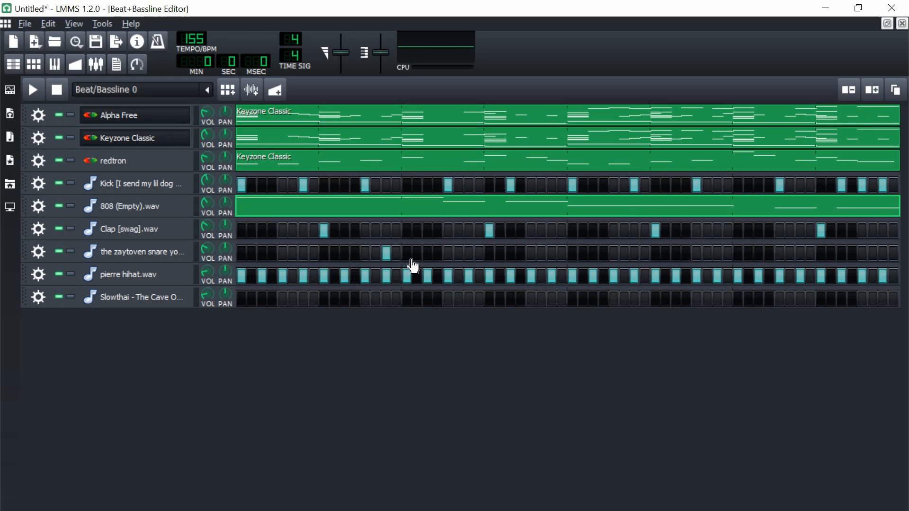
Step: Program the kick, five zaytoven snare hits and two Slowthai hits across the extended beat, auditioning it in playback
{"action": "key", "text": "space"}
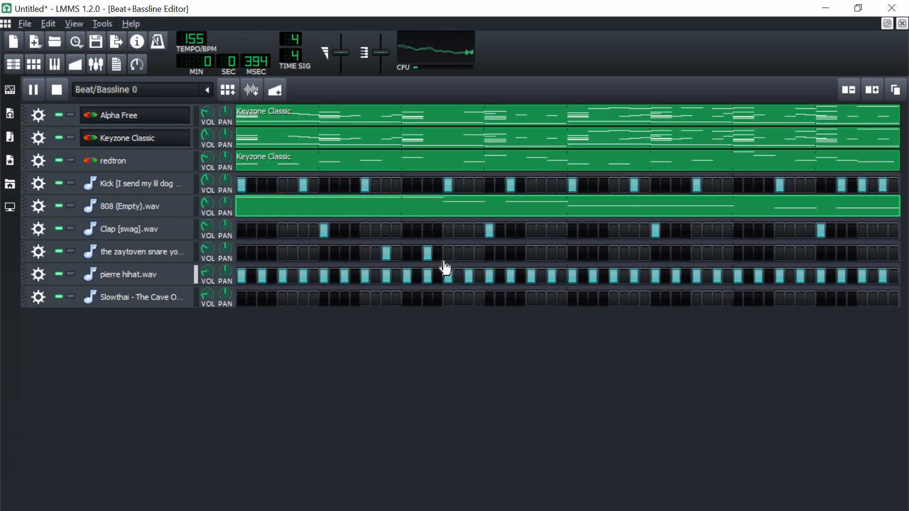
{"action": "left_click", "coordinate": [552, 254]}
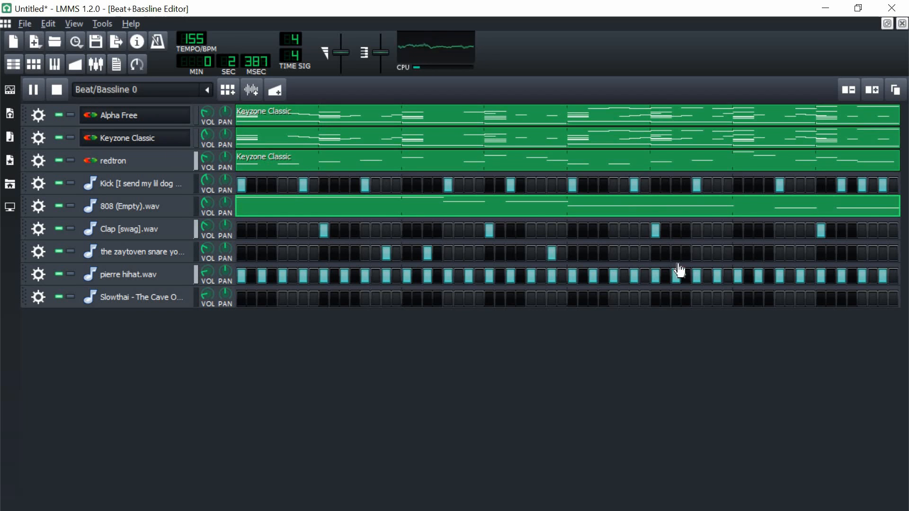
{"action": "left_click", "coordinate": [882, 254]}
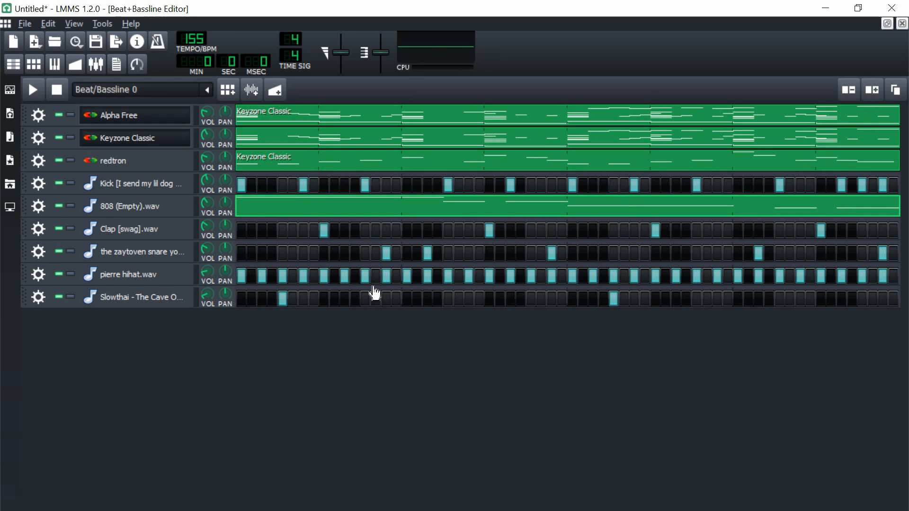
{"action": "key", "text": "space"}
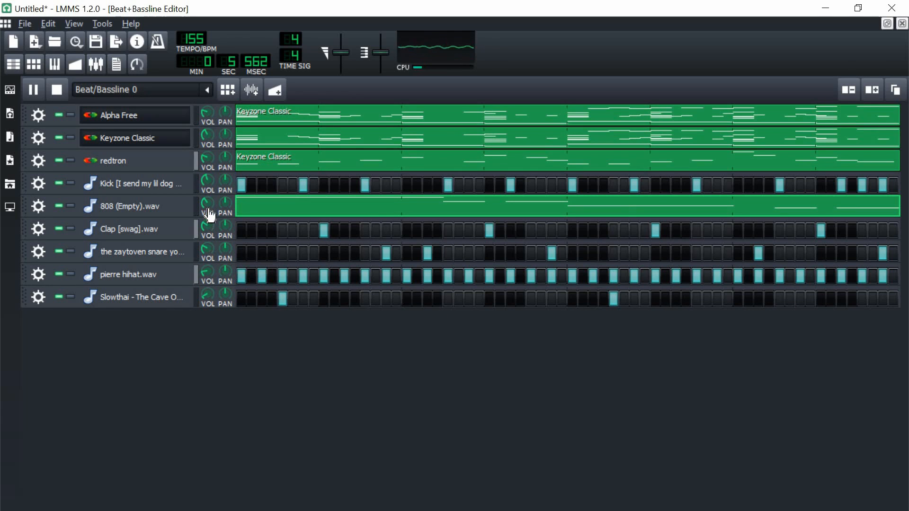
{"action": "key", "text": "space"}
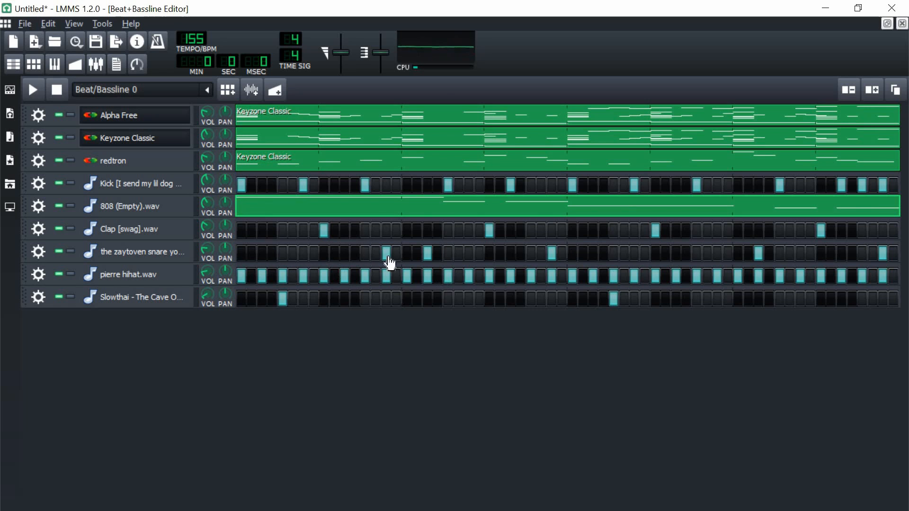
Step: Swap the 808 sample for 808 8 (DJ Plugg x Zayt...) and the snare for H - Goat PR.wav, and reset the 808 pattern's name
{"action": "left_click", "coordinate": [9, 206]}
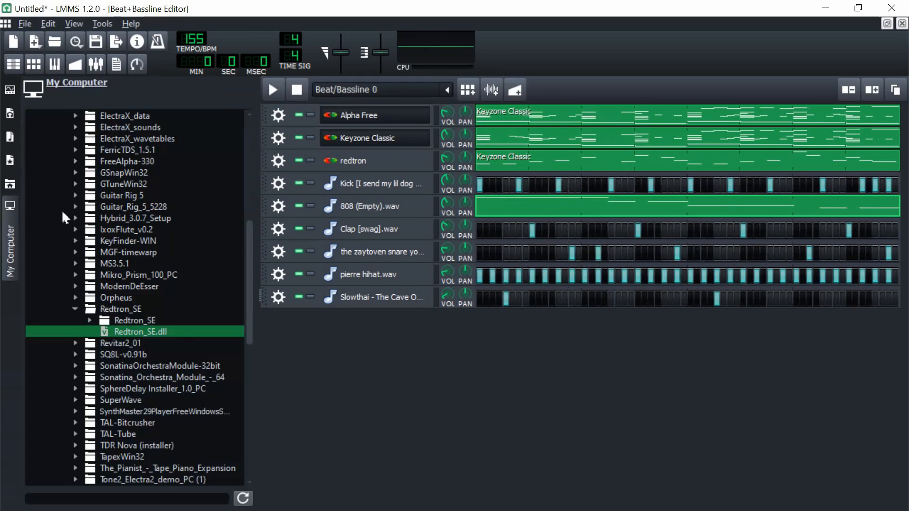
{"action": "left_click", "coordinate": [97, 305]}
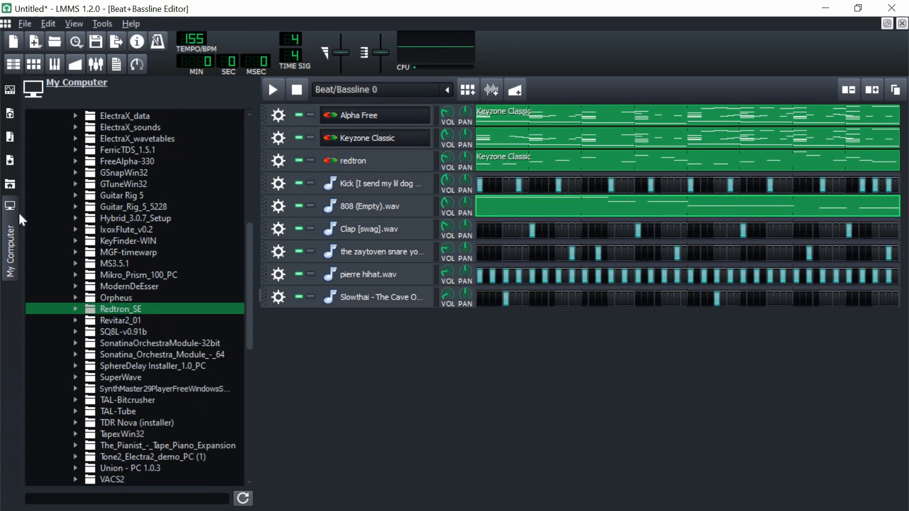
{"action": "left_click", "coordinate": [9, 184]}
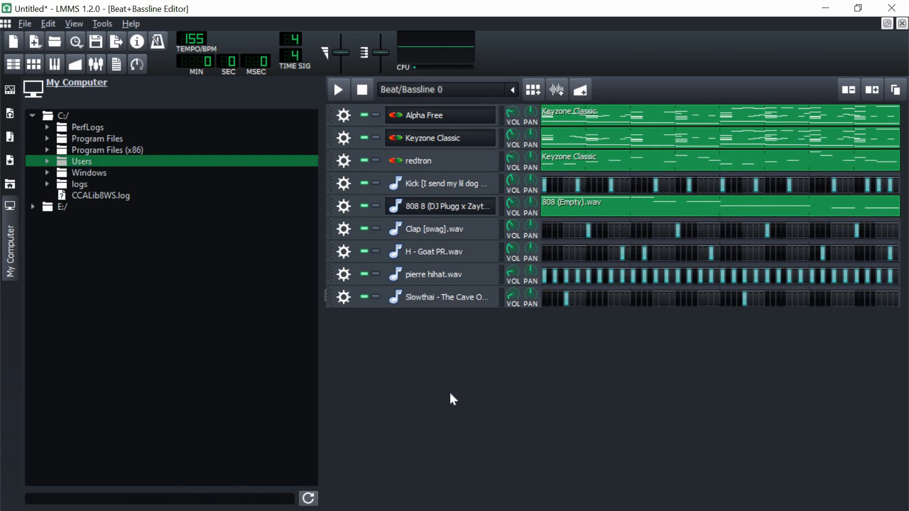
{"action": "right_click", "coordinate": [581, 208]}
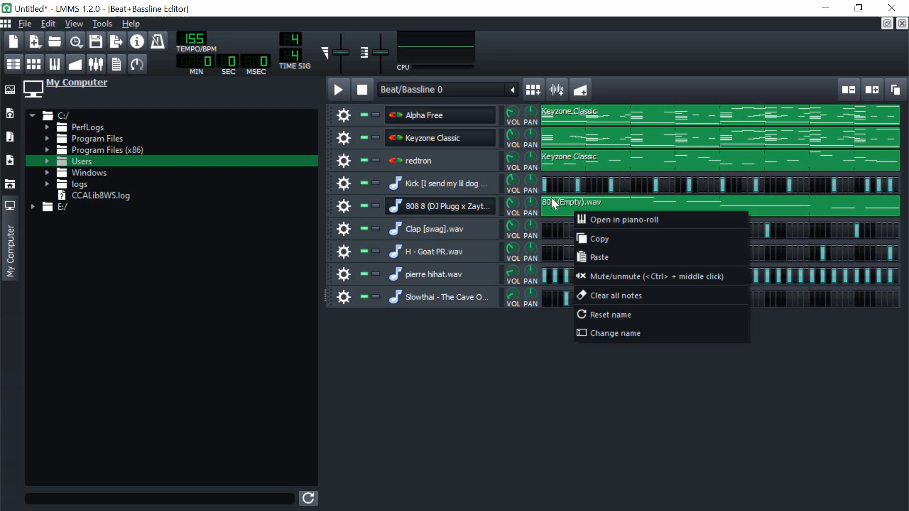
{"action": "left_click", "coordinate": [622, 315]}
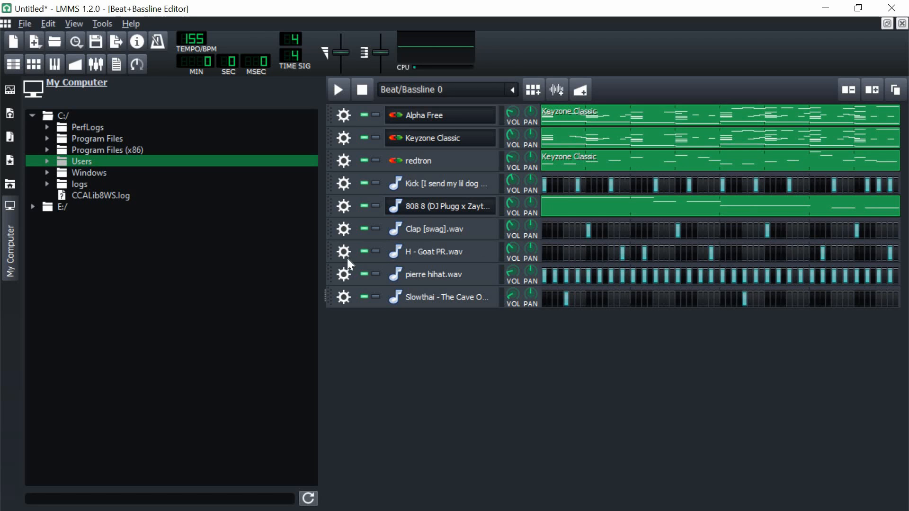
Step: Solo the H - Goat PR.wav track to audition its hits and unsolo it
{"action": "left_click", "coordinate": [376, 251]}
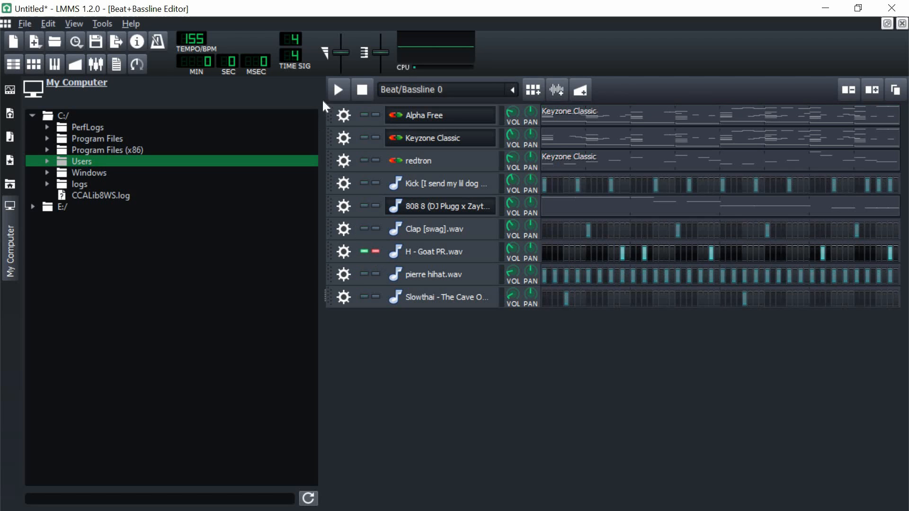
{"action": "left_click", "coordinate": [362, 89]}
{"action": "left_click", "coordinate": [377, 251]}
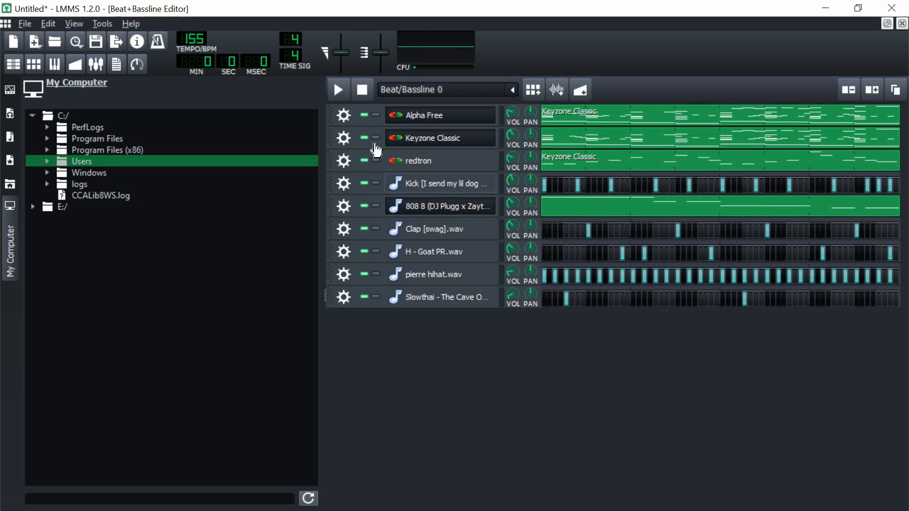
Step: Raise the H - Goat PR.wav track's volume while the whole beat plays, and stop playback
{"action": "left_click", "coordinate": [342, 92]}
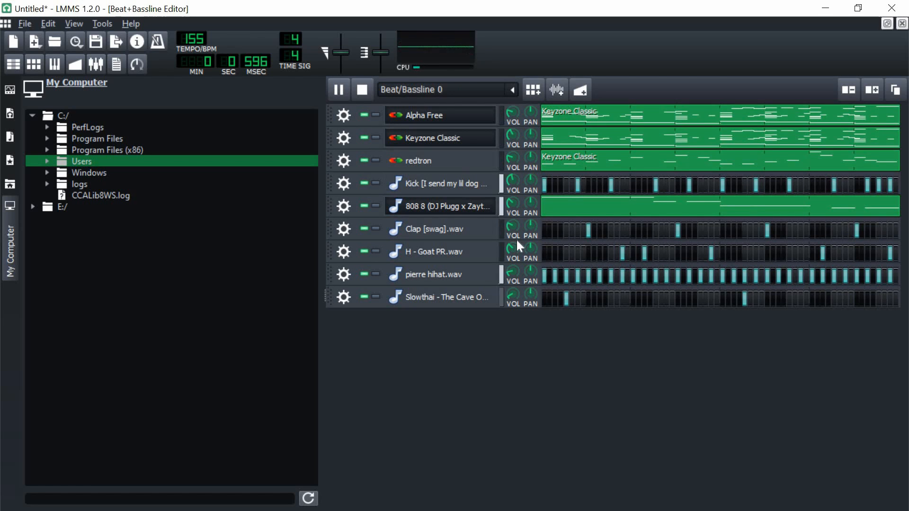
{"action": "double_click", "coordinate": [516, 282]}
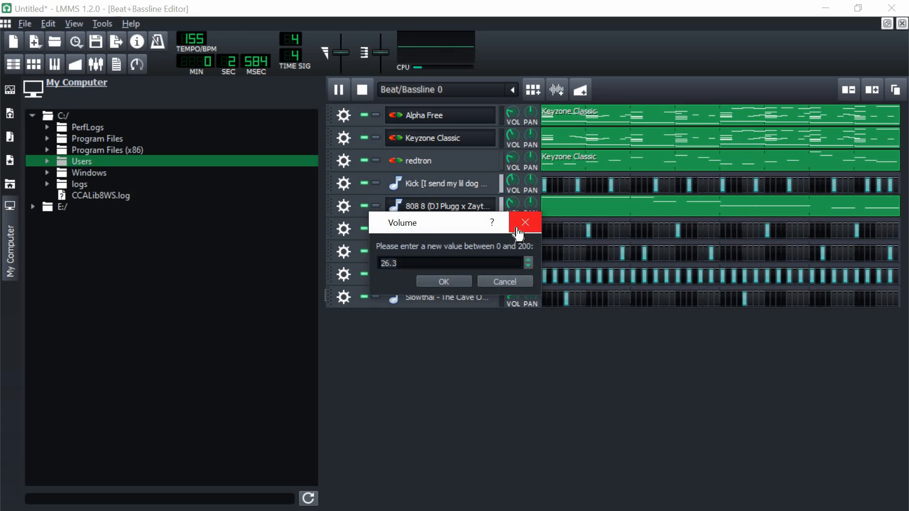
{"action": "left_click", "coordinate": [523, 222]}
{"action": "left_click_drag", "start_coordinate": [514, 250], "coordinate": [511, 226]}
{"action": "left_click", "coordinate": [512, 249]}
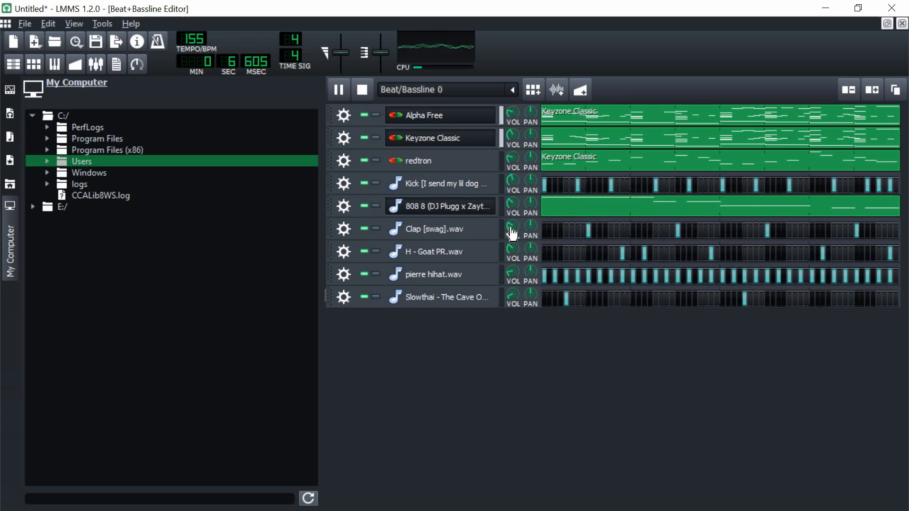
{"action": "left_click", "coordinate": [362, 83]}
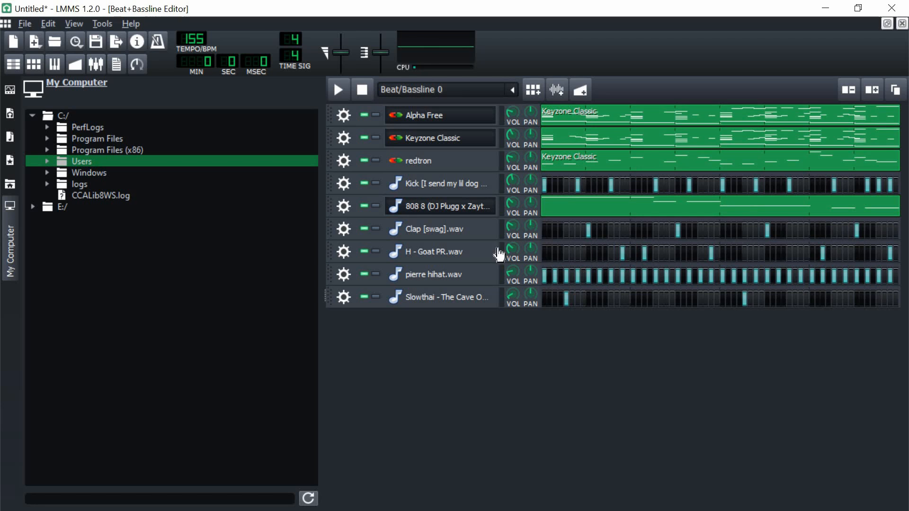
Step: Add Sonatina Orchestra.dll from the SonatinaOrchestraModule-32bit plugin folder as a new track and view its violin group list
{"action": "double_click", "coordinate": [59, 209]}
{"action": "scroll", "coordinate": [156, 322], "scroll_direction": "down", "scroll_amount": 3}
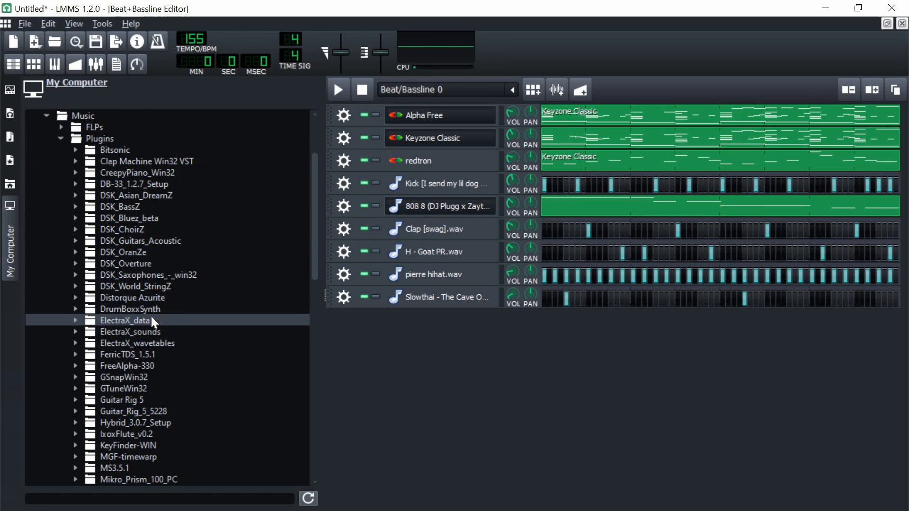
{"action": "scroll", "coordinate": [152, 319], "scroll_direction": "down", "scroll_amount": 8}
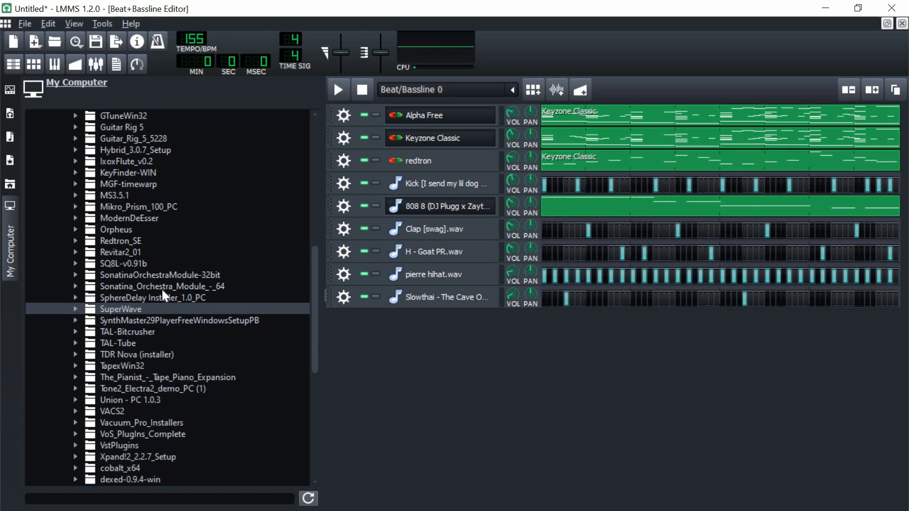
{"action": "double_click", "coordinate": [152, 274]}
{"action": "left_click_drag", "start_coordinate": [211, 297], "coordinate": [497, 360]}
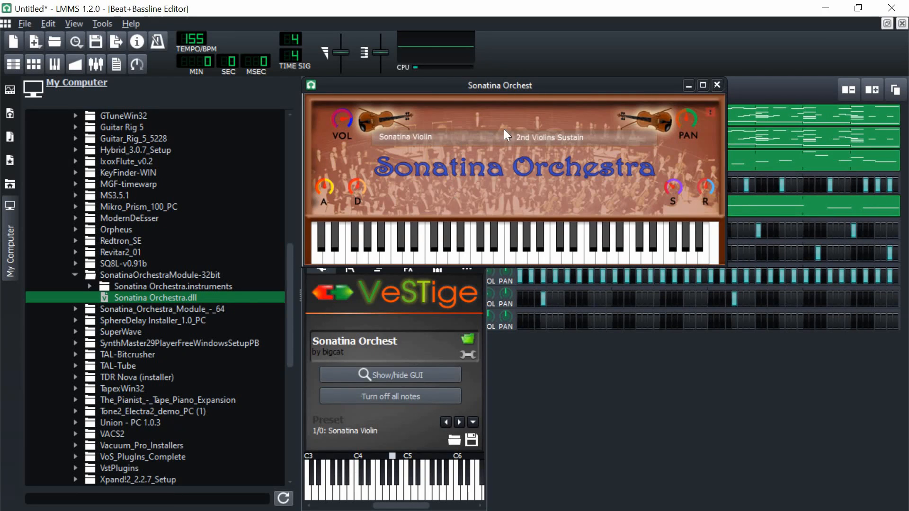
{"action": "left_click", "coordinate": [546, 139]}
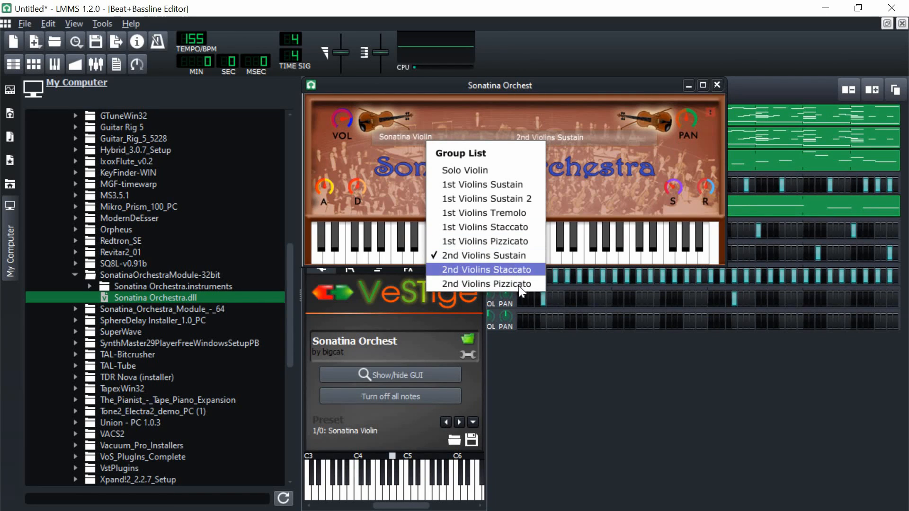
{"action": "left_click", "coordinate": [495, 342]}
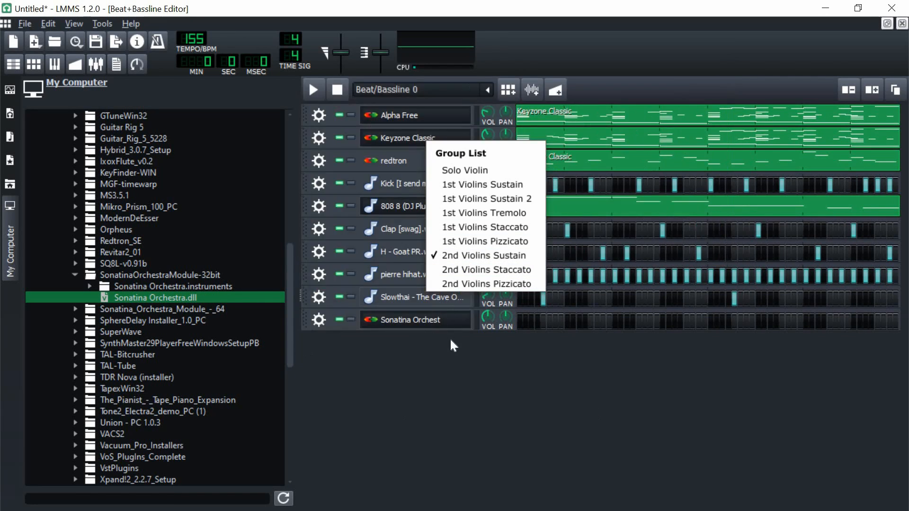
Step: Copy the Keyzone Classic track's pattern and paste it into the Sonatina Orchest track
{"action": "right_click", "coordinate": [537, 135]}
{"action": "left_click", "coordinate": [594, 163]}
{"action": "right_click", "coordinate": [551, 325]}
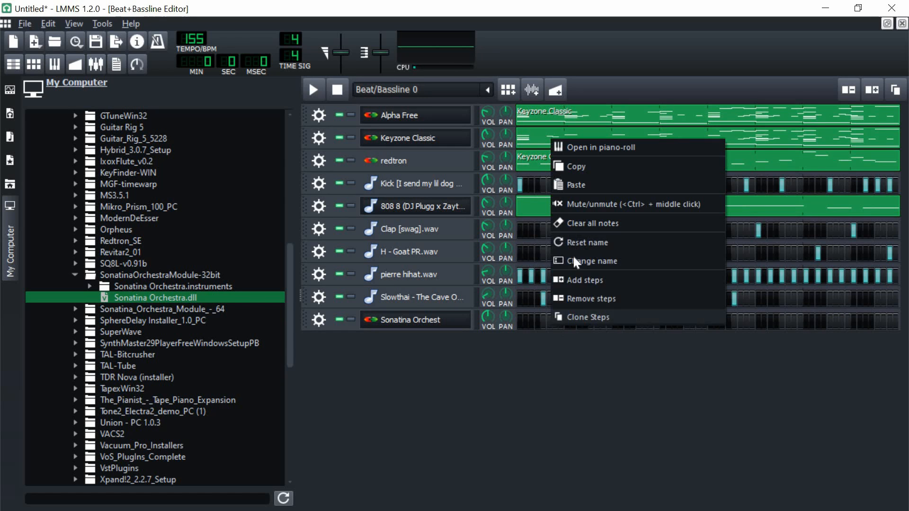
{"action": "left_click", "coordinate": [575, 185]}
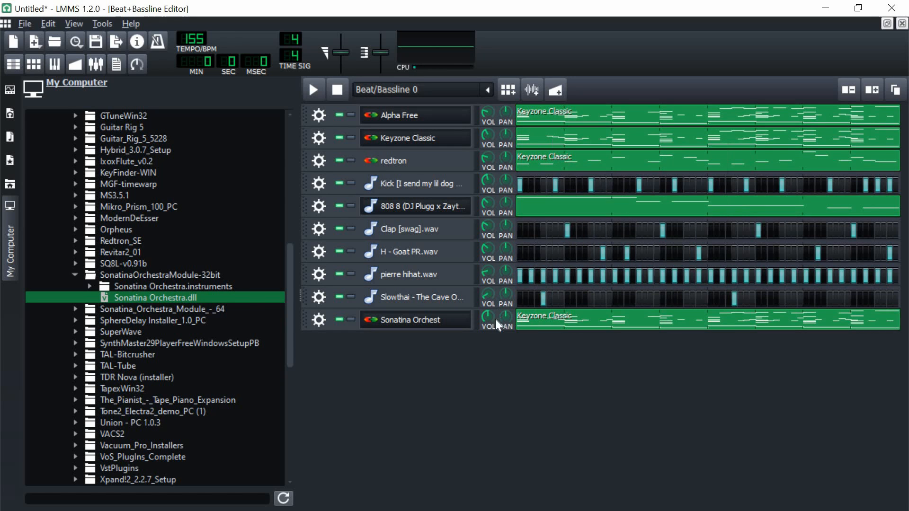
Step: Open the Sonatina pattern in the piano roll and delete its melody notes and everything from bar 5 on, keeping four chords
{"action": "right_click", "coordinate": [543, 333]}
{"action": "left_click", "coordinate": [571, 337]}
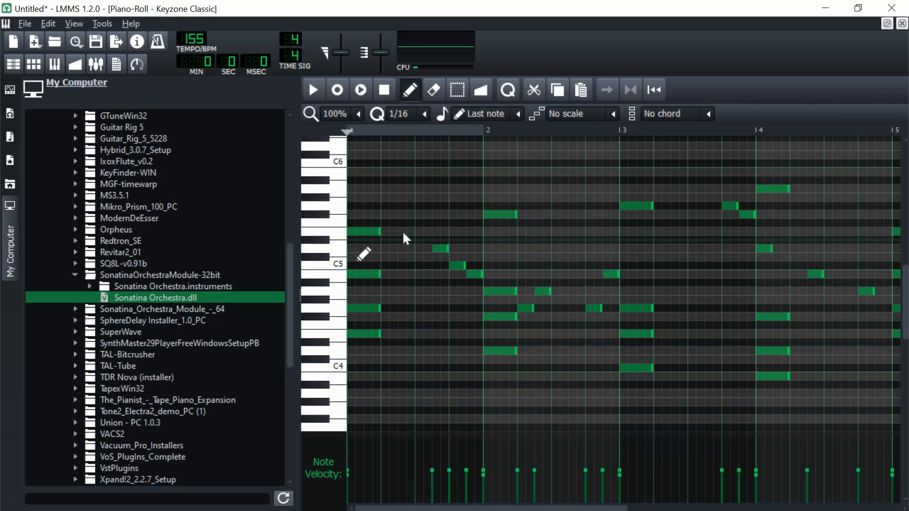
{"action": "right_click", "coordinate": [459, 266]}
{"action": "right_click", "coordinate": [474, 274]}
{"action": "right_click", "coordinate": [439, 249]}
{"action": "right_click", "coordinate": [531, 307]}
{"action": "right_click", "coordinate": [543, 291]}
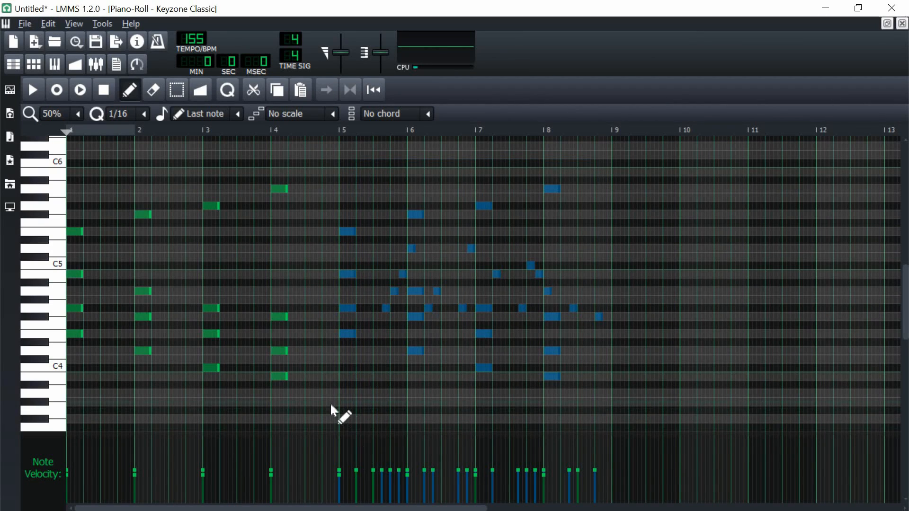
{"action": "key", "text": "Delete"}
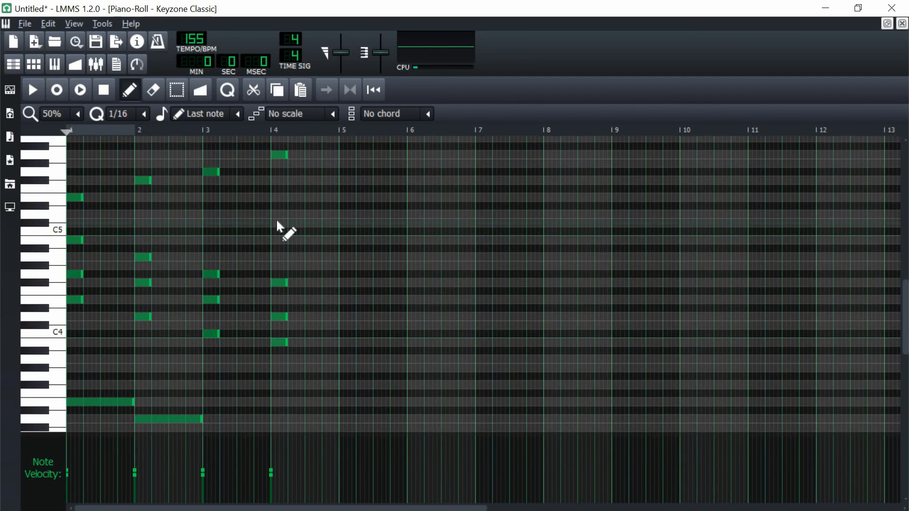
Step: Lengthen the four chords and their bass notes to one full bar each and duplicate them into bars 5 to 8
{"action": "scroll", "coordinate": [276, 220], "scroll_direction": "up", "scroll_amount": 1}
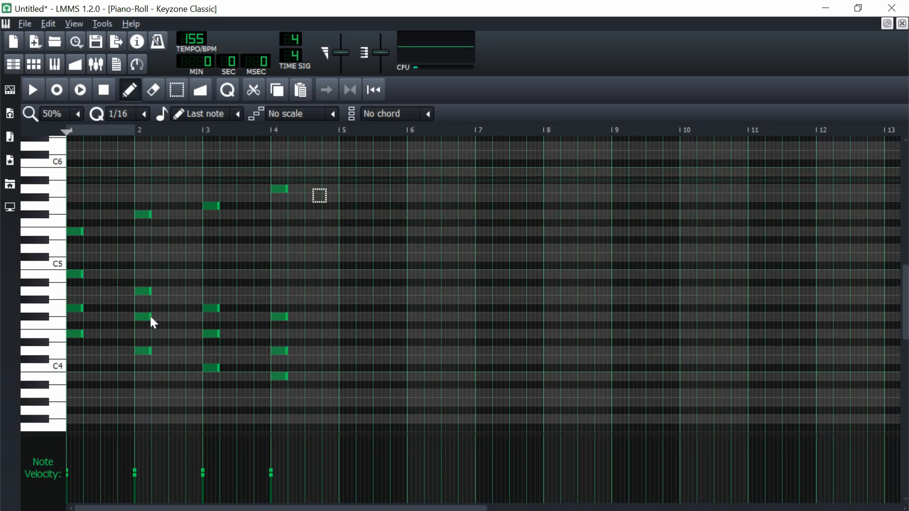
{"action": "key", "text": "ctrl+a"}
{"action": "left_click_drag", "start_coordinate": [83, 334], "coordinate": [134, 360]}
{"action": "left_click", "coordinate": [487, 300]}
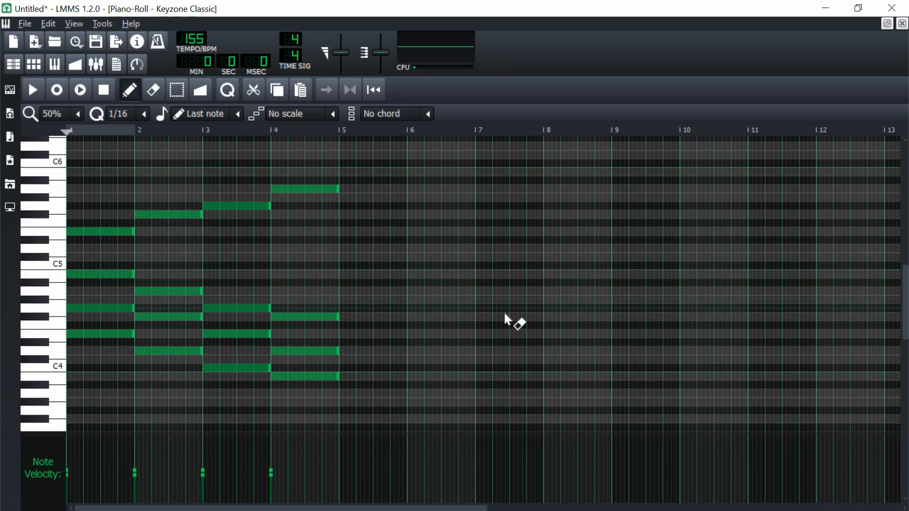
{"action": "key", "text": "ctrl+a"}
{"action": "left_click_drag", "start_coordinate": [171, 291], "coordinate": [446, 293]}
{"action": "left_click", "coordinate": [543, 276]}
Step: Raise all the Sonatina notes by two octaves, audition them, and close the piano roll
{"action": "scroll", "coordinate": [477, 322], "scroll_direction": "down", "scroll_amount": 5}
{"action": "scroll", "coordinate": [439, 318], "scroll_direction": "up", "scroll_amount": 1}
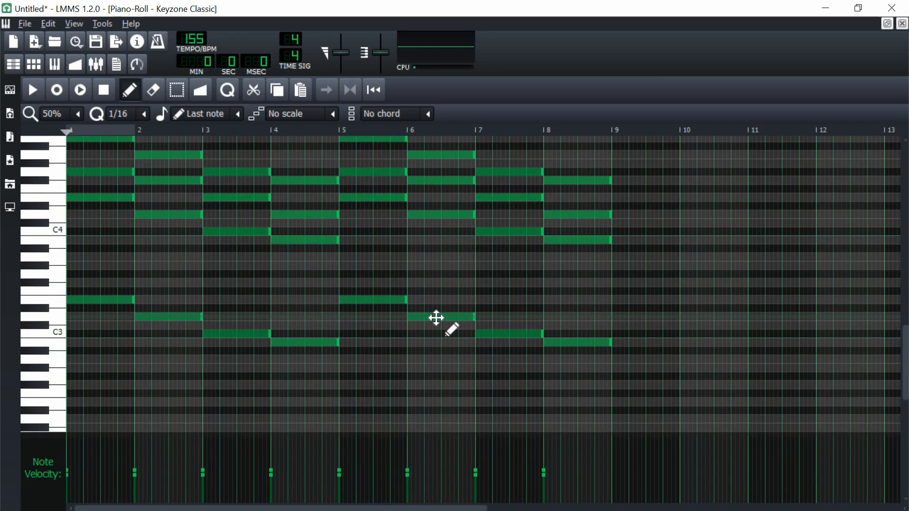
{"action": "scroll", "coordinate": [436, 317], "scroll_direction": "up", "scroll_amount": 6}
{"action": "scroll", "coordinate": [404, 311], "scroll_direction": "down", "scroll_amount": 4}
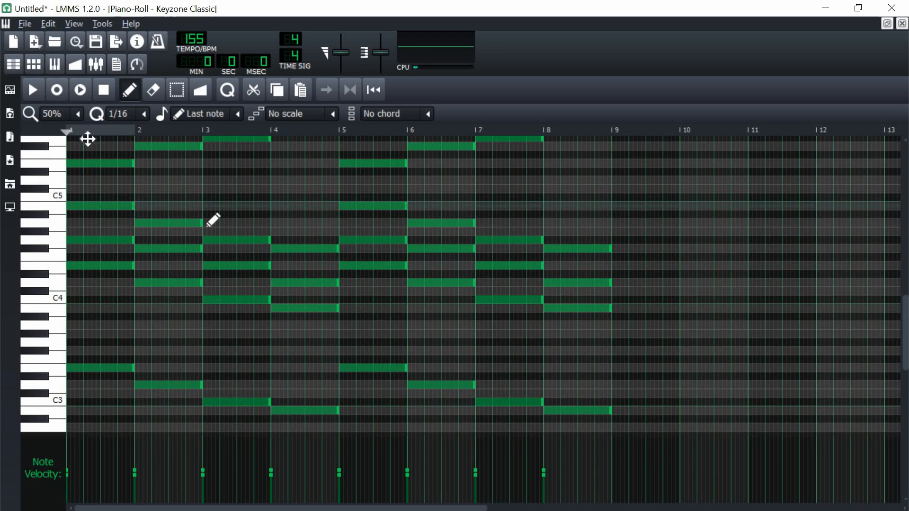
{"action": "key", "text": "space"}
{"action": "scroll", "coordinate": [155, 307], "scroll_direction": "up", "scroll_amount": 2}
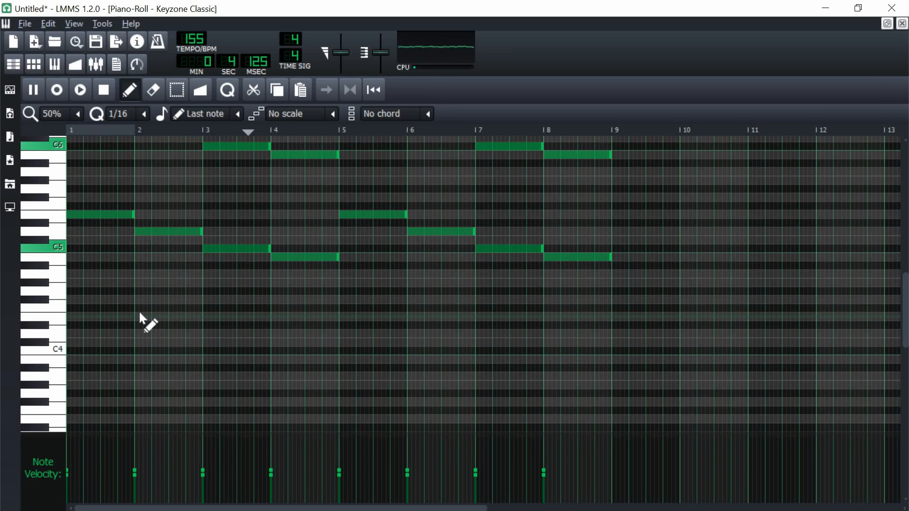
{"action": "key", "text": "space"}
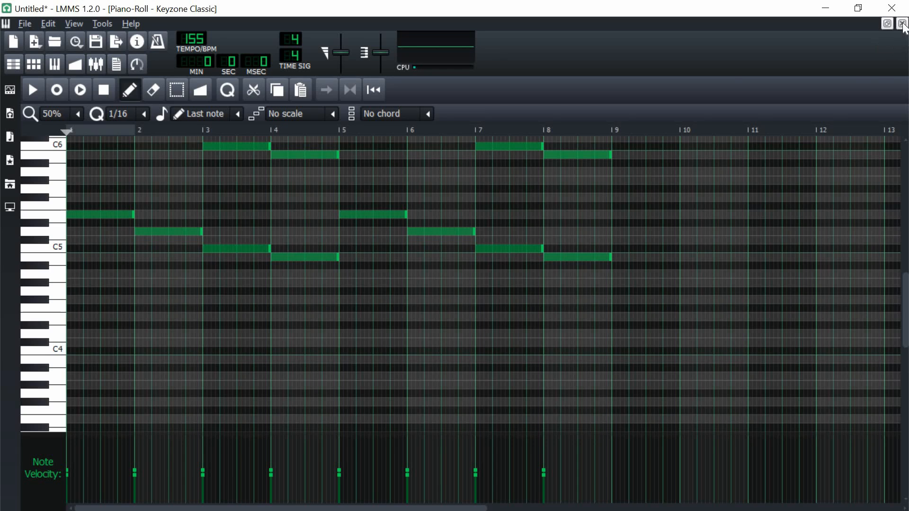
{"action": "left_click", "coordinate": [902, 23]}
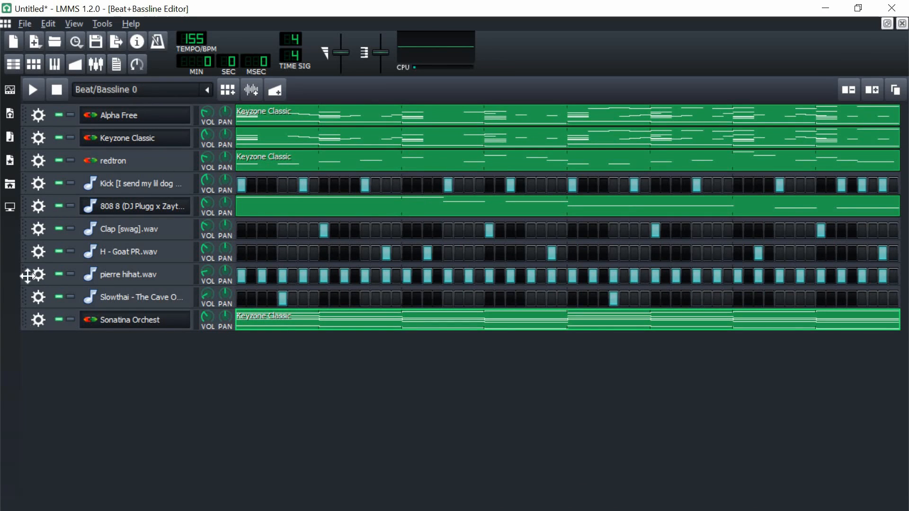
Step: Move the Sonatina Orchest track between the redtron and Kick tracks
{"action": "left_click_drag", "start_coordinate": [27, 276], "coordinate": [19, 180]}
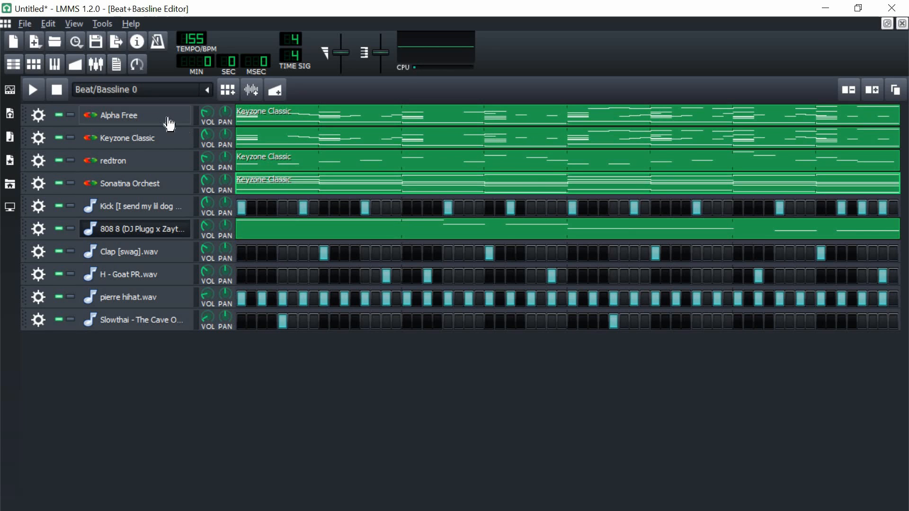
{"action": "left_click", "coordinate": [167, 119]}
{"action": "left_click", "coordinate": [25, 151]}
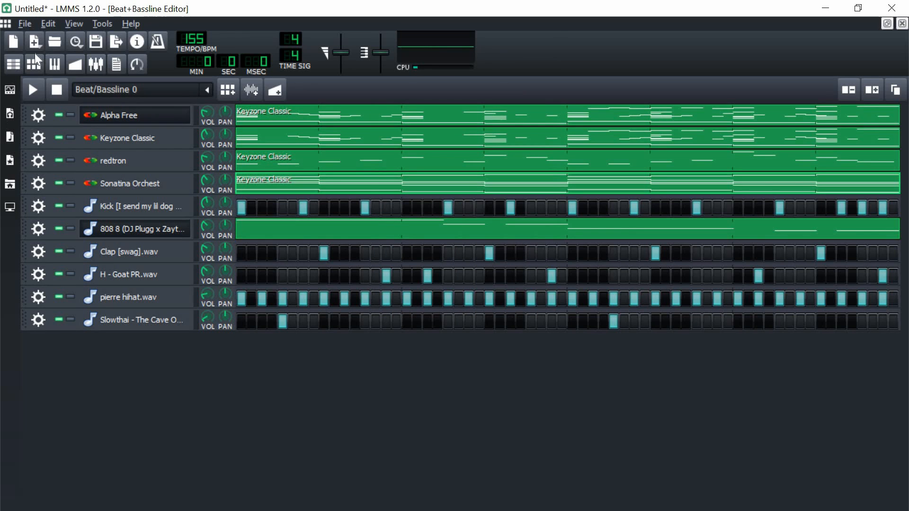
Step: Create four FX mixer channels and name them alpha, keyzone, redtron and sonatina
{"action": "left_click", "coordinate": [91, 66]}
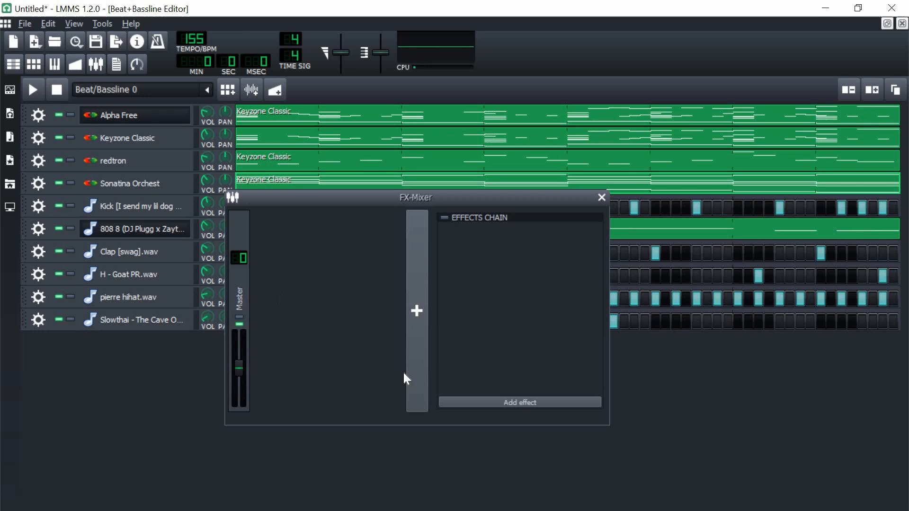
{"action": "left_click", "coordinate": [412, 340]}
{"action": "left_click", "coordinate": [412, 341]}
{"action": "left_click", "coordinate": [412, 341]}
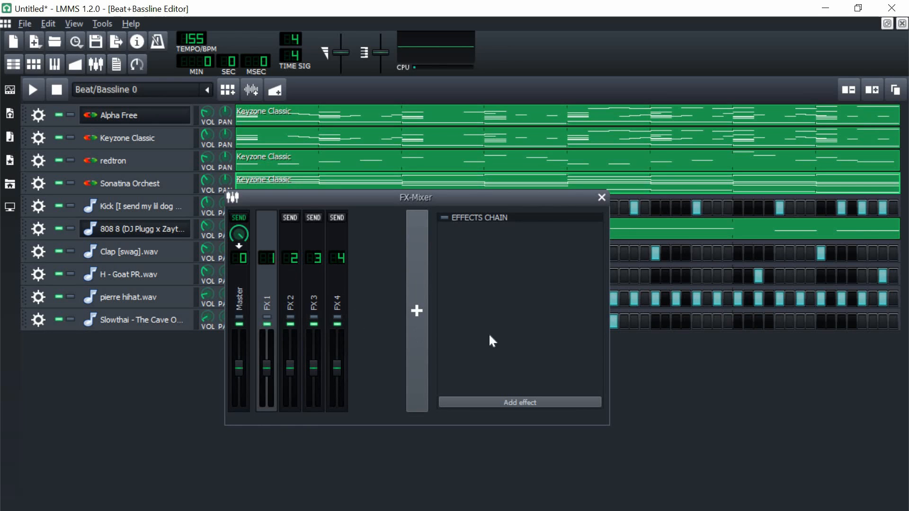
{"action": "right_click", "coordinate": [274, 289]}
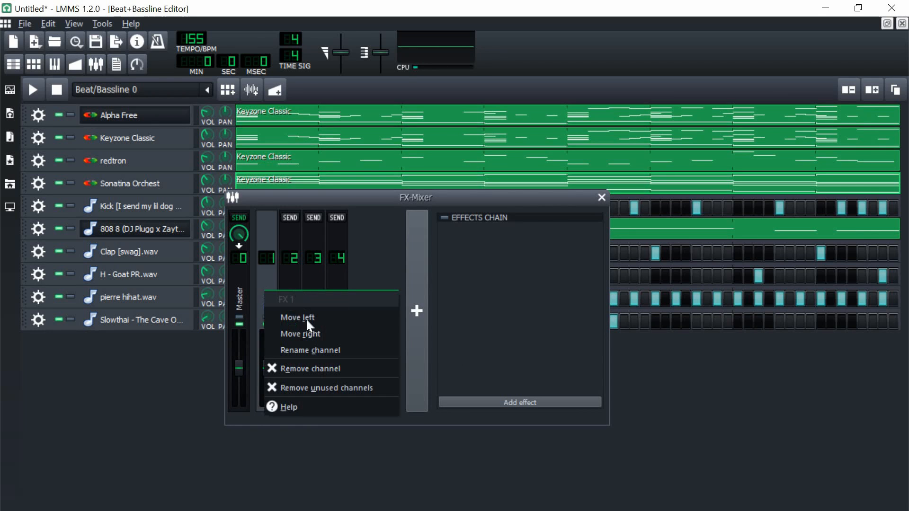
{"action": "left_click", "coordinate": [314, 350]}
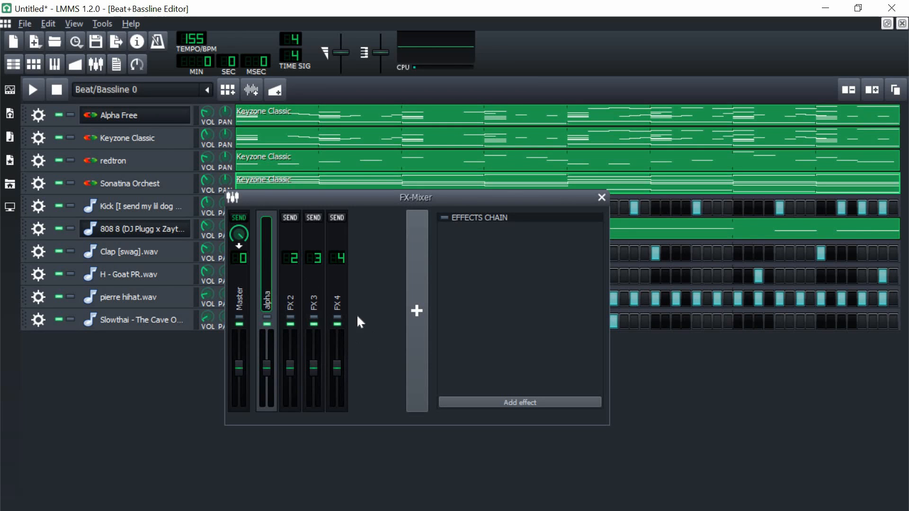
{"action": "key", "text": "Return"}
{"action": "left_click", "coordinate": [294, 293]}
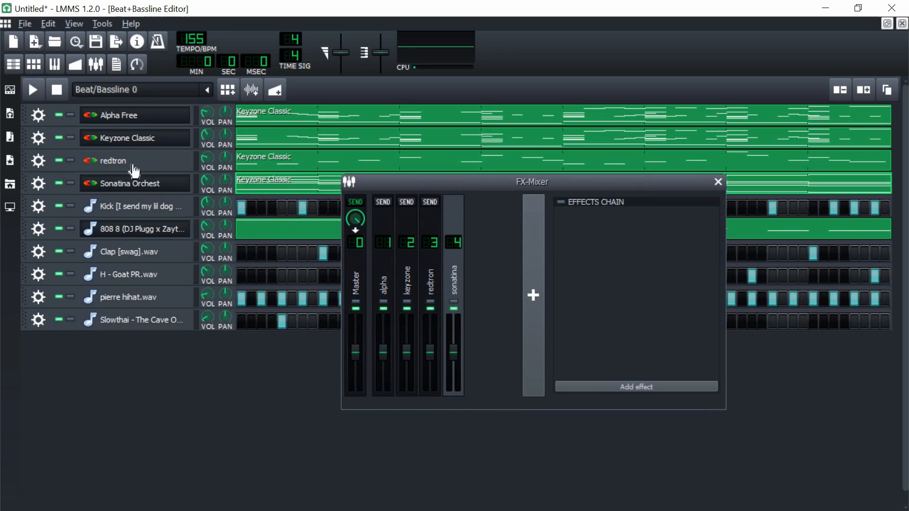
Step: Route the redtron instrument to FX channel 3 and select the alpha channel in the FX mixer
{"action": "left_click", "coordinate": [134, 167]}
{"action": "left_click_drag", "start_coordinate": [812, 80], "coordinate": [544, 99]}
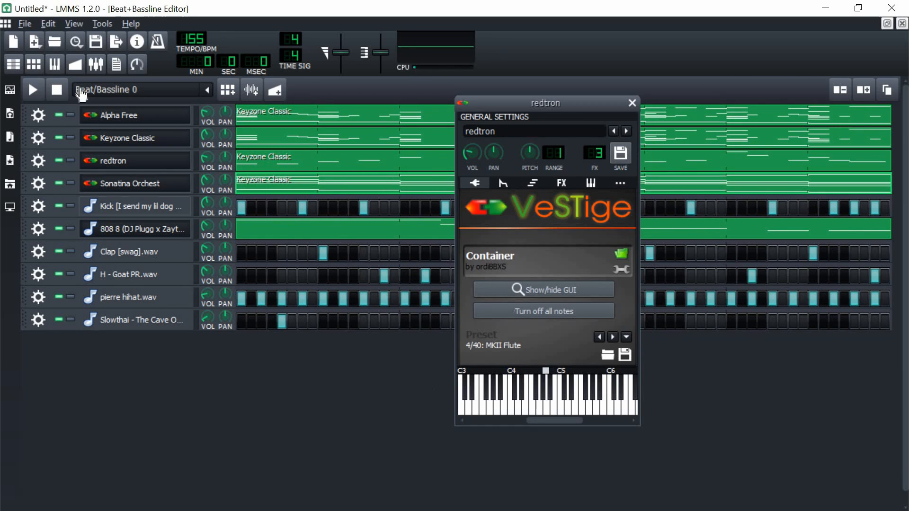
{"action": "left_click", "coordinate": [96, 64]}
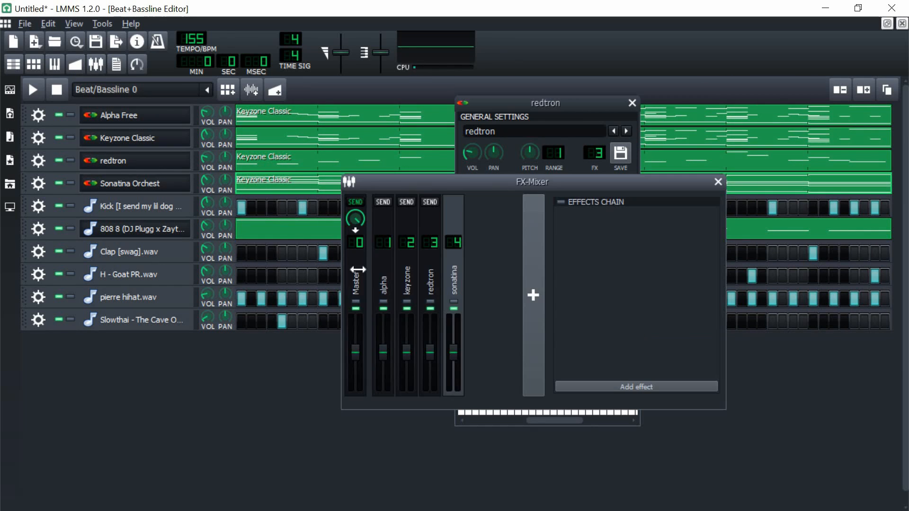
{"action": "left_click", "coordinate": [387, 279]}
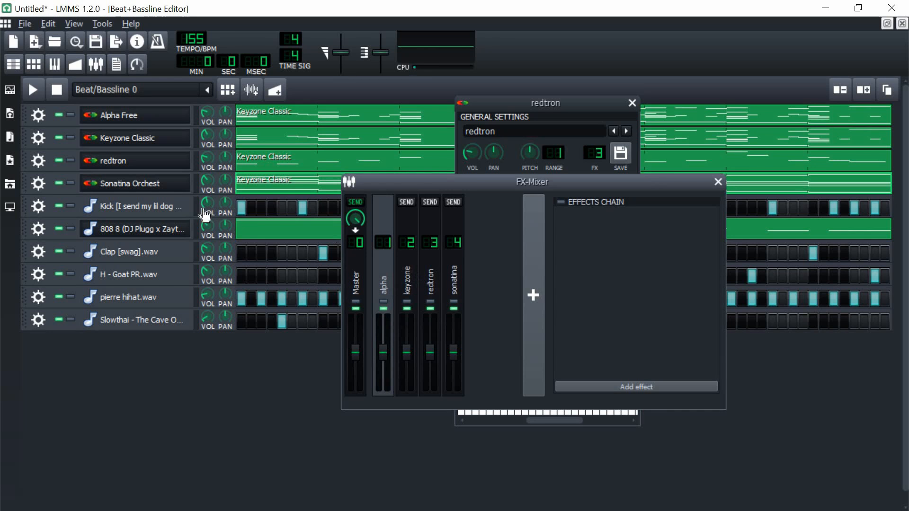
Step: Solo Sonatina Orchest, unmute redtron, Keyzone Classic and Alpha Free, and set Sonatina's volume to about 65.7% during playback
{"action": "left_click", "coordinate": [70, 184]}
{"action": "left_click", "coordinate": [58, 161]}
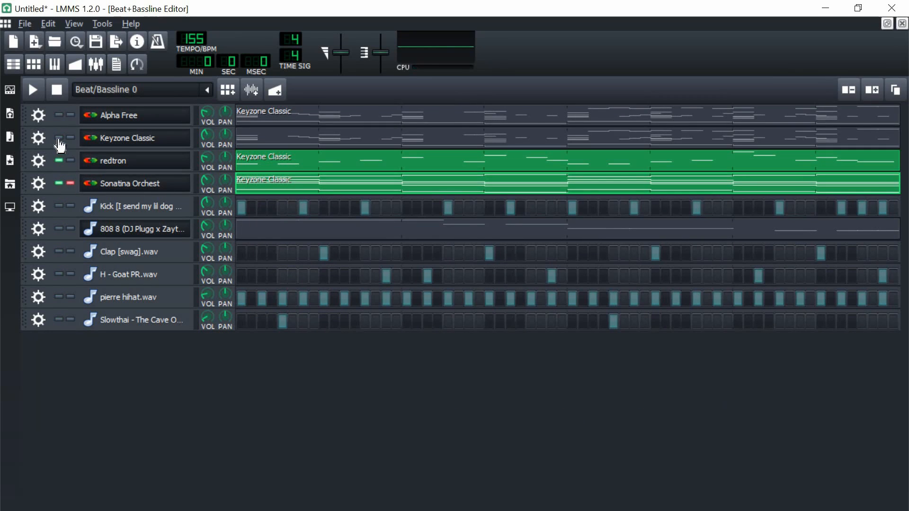
{"action": "left_click", "coordinate": [59, 138]}
{"action": "left_click", "coordinate": [59, 115]}
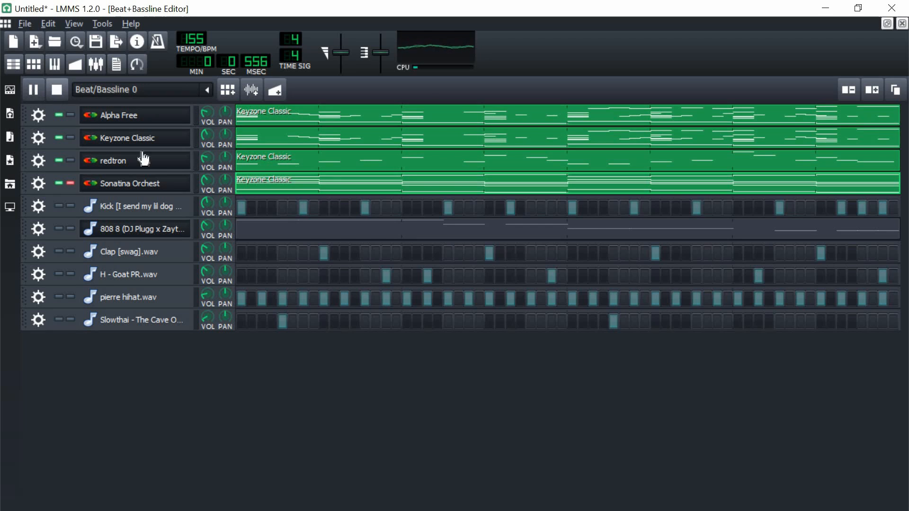
{"action": "mouse_move", "coordinate": [207, 180]}
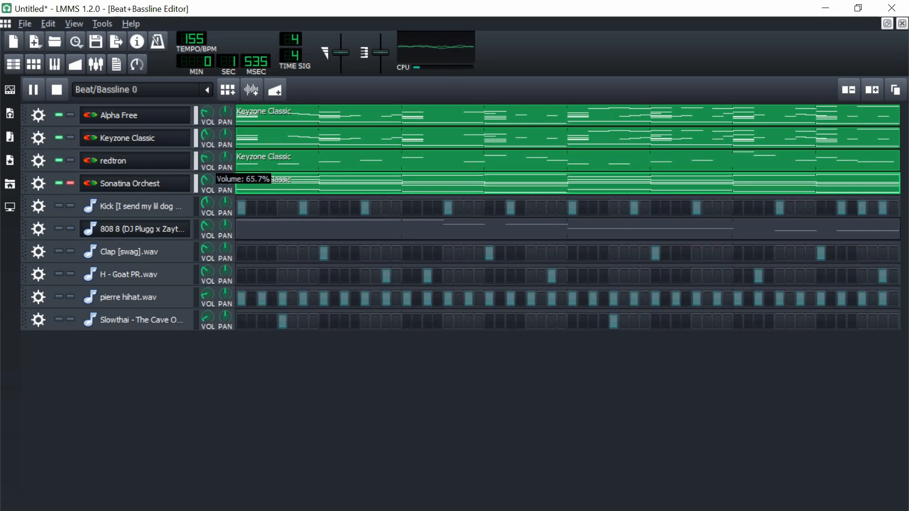
{"action": "left_click", "coordinate": [62, 86]}
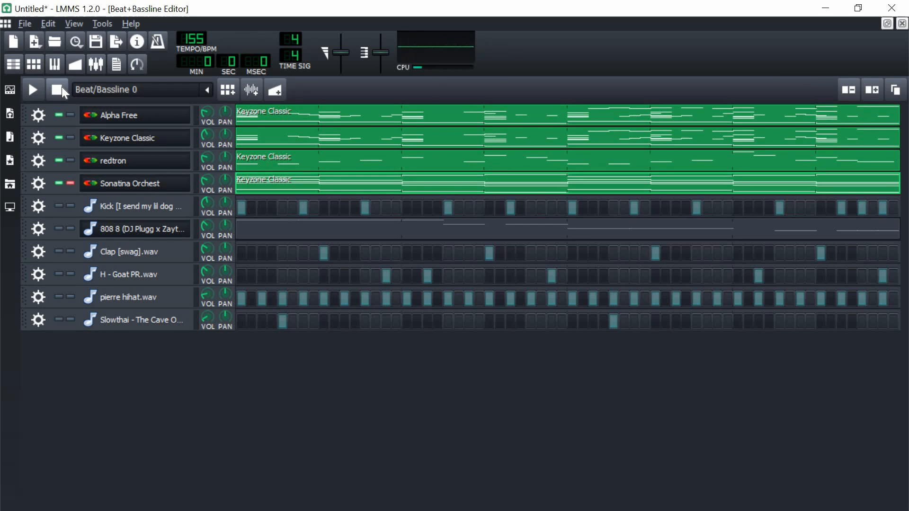
Step: Add the LMMS Equalizer effect to the sonatina mixer channel and open its controls
{"action": "left_click", "coordinate": [96, 64]}
{"action": "left_click", "coordinate": [452, 296]}
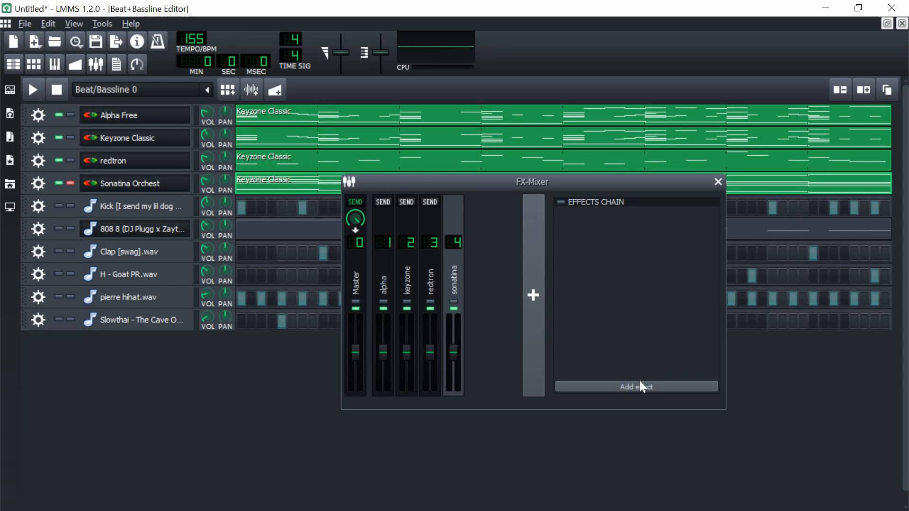
{"action": "left_click", "coordinate": [624, 387]}
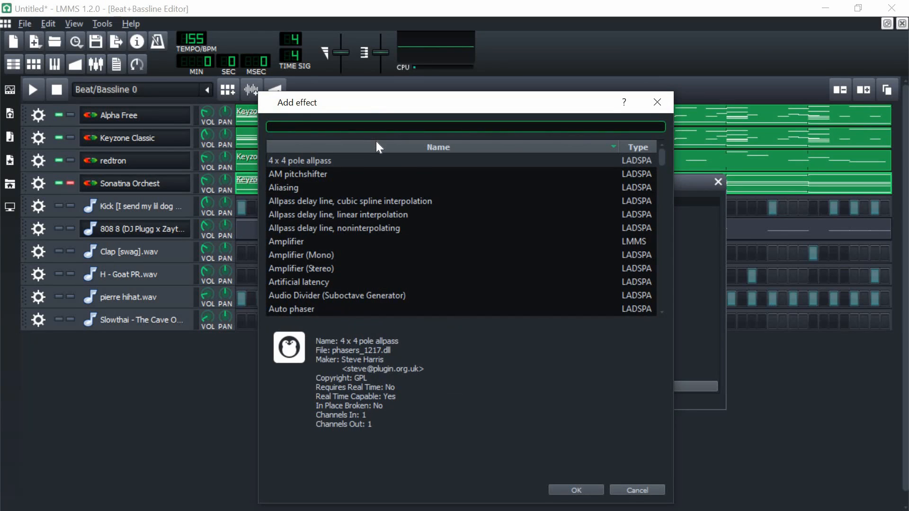
{"action": "type", "text": "eq"}
{"action": "double_click", "coordinate": [318, 269]}
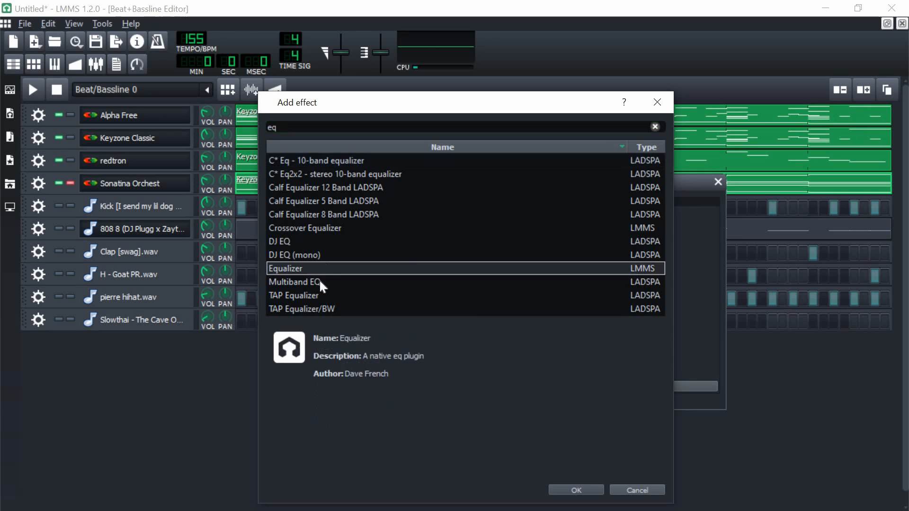
{"action": "double_click", "coordinate": [578, 225]}
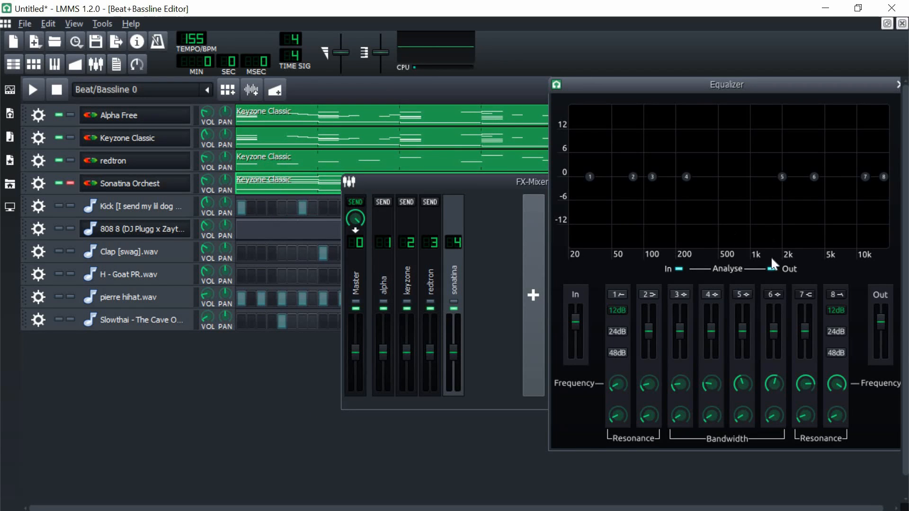
Step: Roll off the sonatina channel's highs with the Equalizer's band 8 low-pass at about 2 kHz and audition it
{"action": "left_click", "coordinate": [29, 88]}
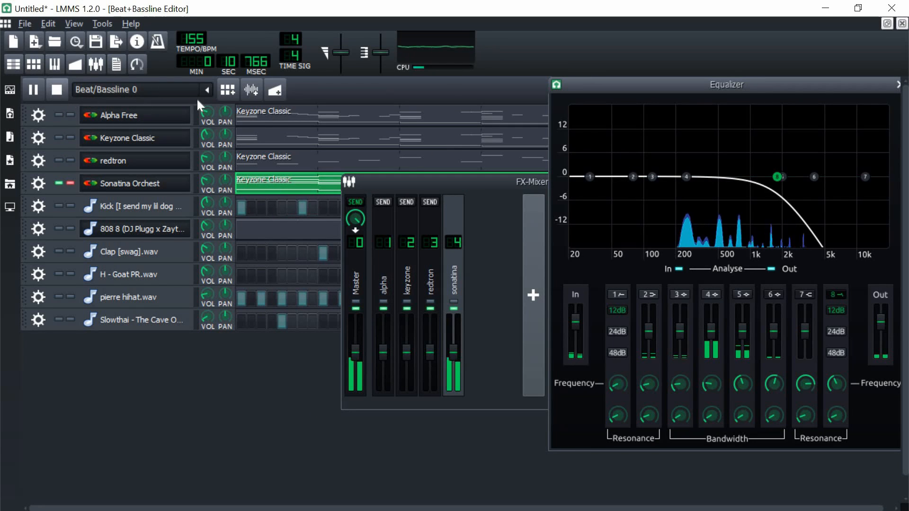
{"action": "left_click_drag", "start_coordinate": [626, 88], "coordinate": [577, 114]}
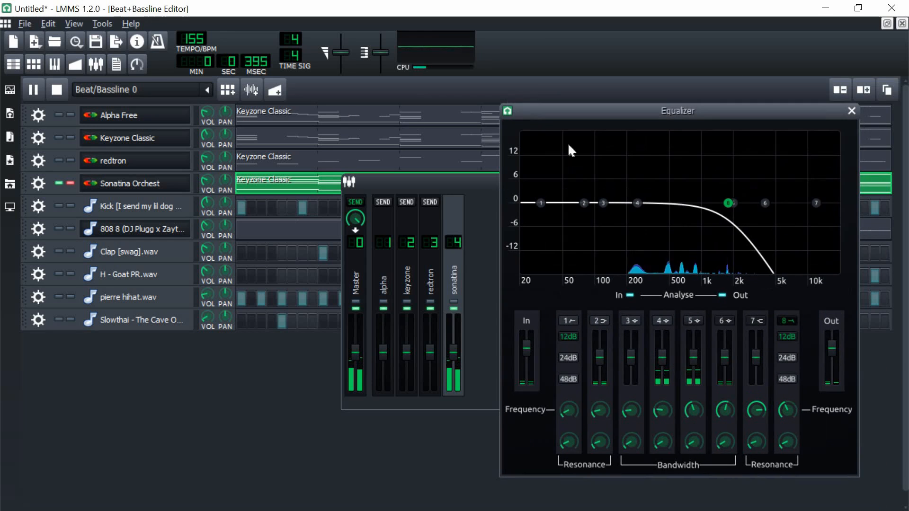
{"action": "left_click", "coordinate": [60, 89]}
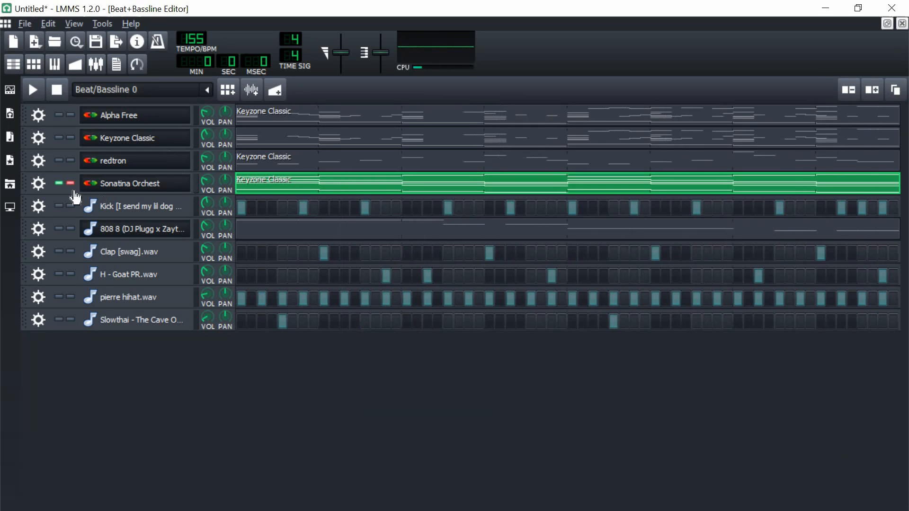
Step: Unmute the redtron track and add the Calf Reverb LADSPA effect to the redtron mixer channel
{"action": "left_click", "coordinate": [60, 160]}
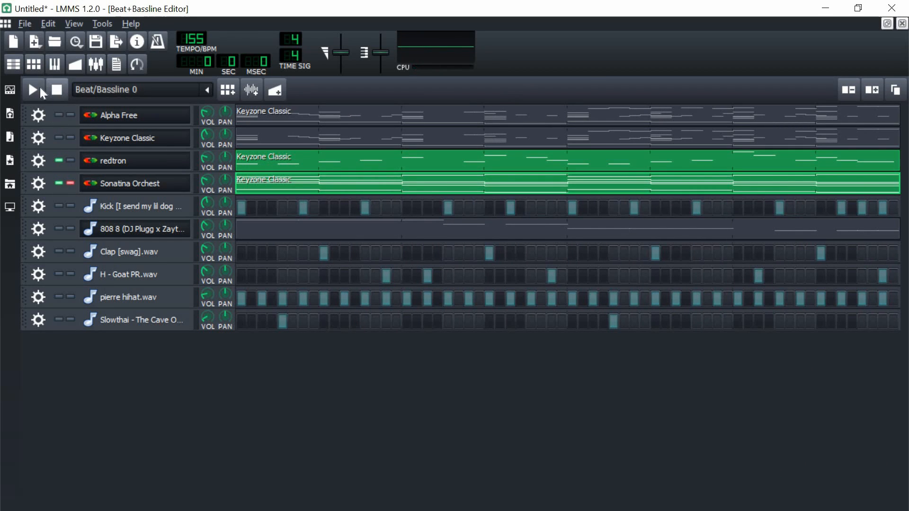
{"action": "key", "text": "F9"}
{"action": "left_click", "coordinate": [428, 272]}
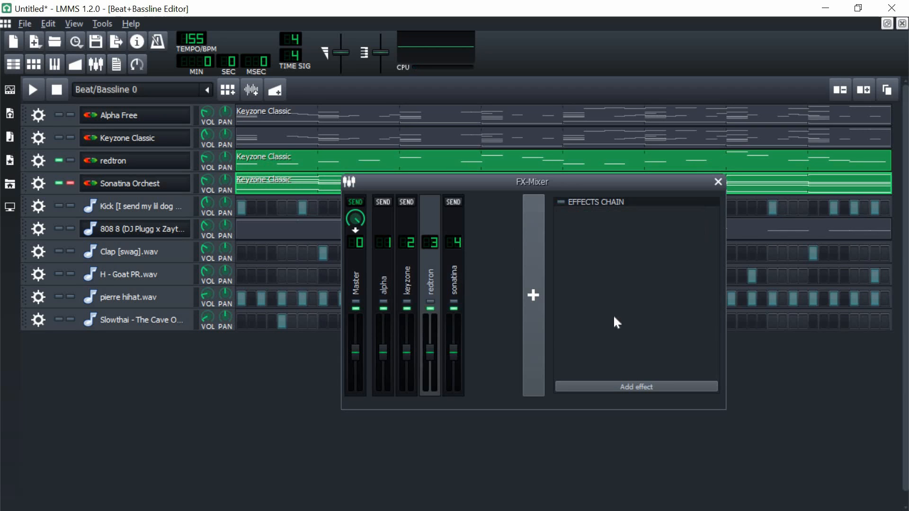
{"action": "left_click", "coordinate": [643, 386]}
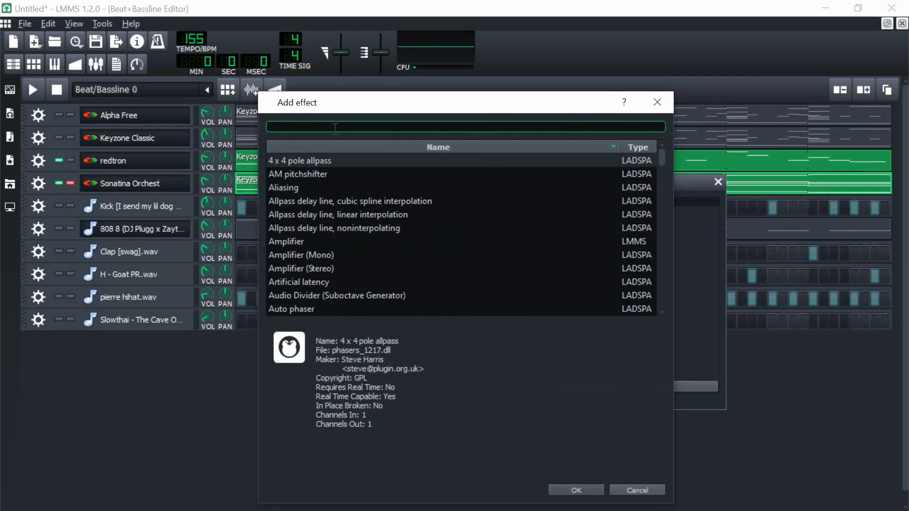
{"action": "type", "text": "rev"}
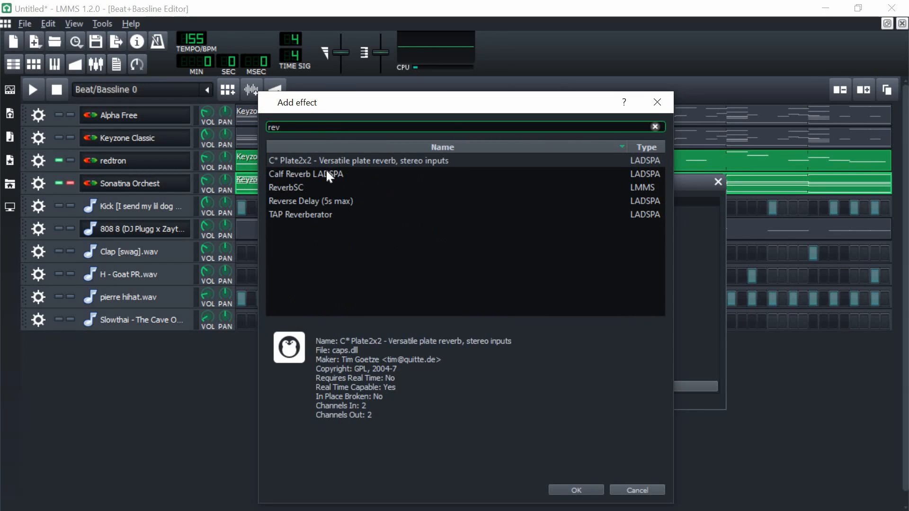
{"action": "double_click", "coordinate": [325, 171]}
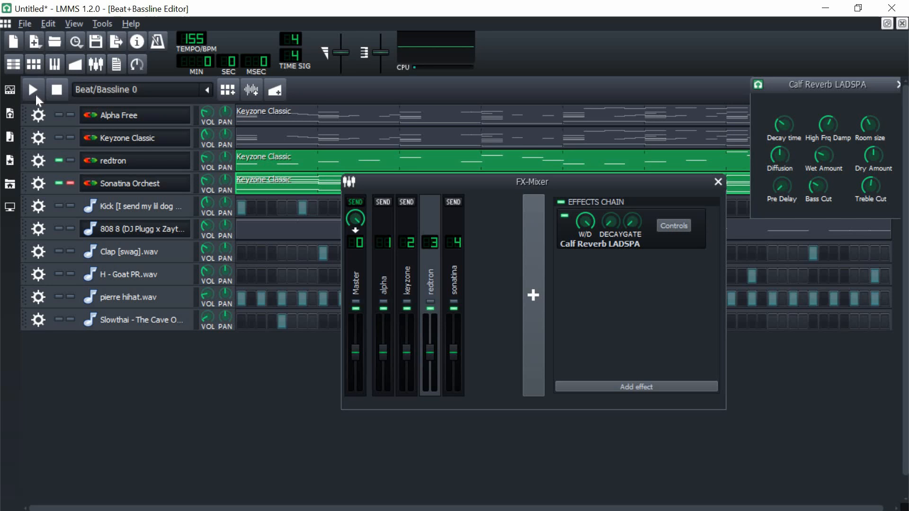
Step: Lower the redtron mixer channel's volume to about 83.7% during playback, and stop the beat
{"action": "left_click", "coordinate": [35, 93]}
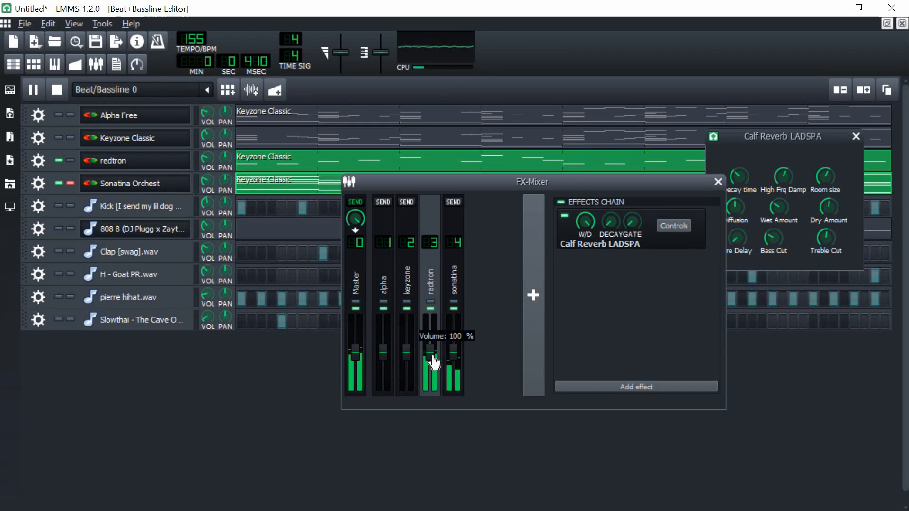
{"action": "left_click_drag", "start_coordinate": [433, 362], "coordinate": [433, 369]}
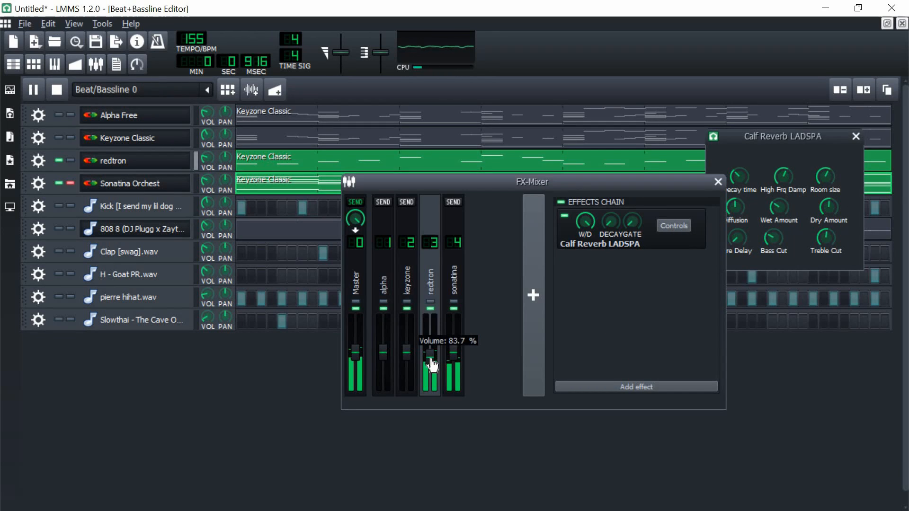
{"action": "left_click", "coordinate": [56, 92]}
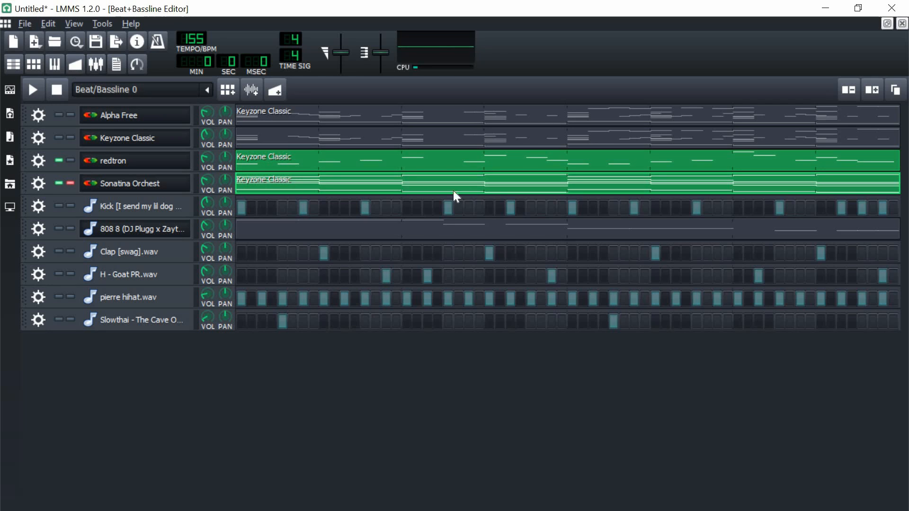
Step: Reposition the FX mixer, solo the keyzone channel and play the beat to hear its reverb and equalizer
{"action": "key", "text": "F9"}
{"action": "left_click", "coordinate": [383, 283]}
{"action": "left_click", "coordinate": [405, 284]}
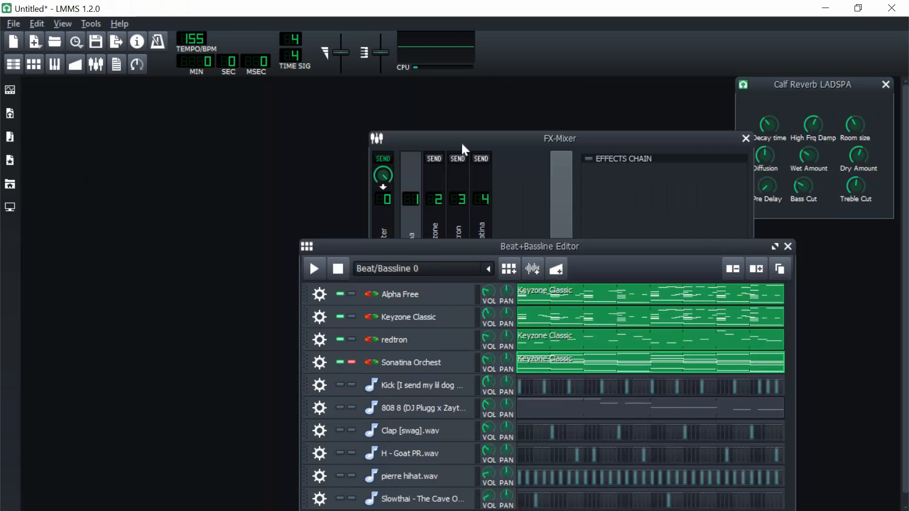
{"action": "left_click_drag", "start_coordinate": [461, 143], "coordinate": [282, 137]}
{"action": "left_click", "coordinate": [262, 222]}
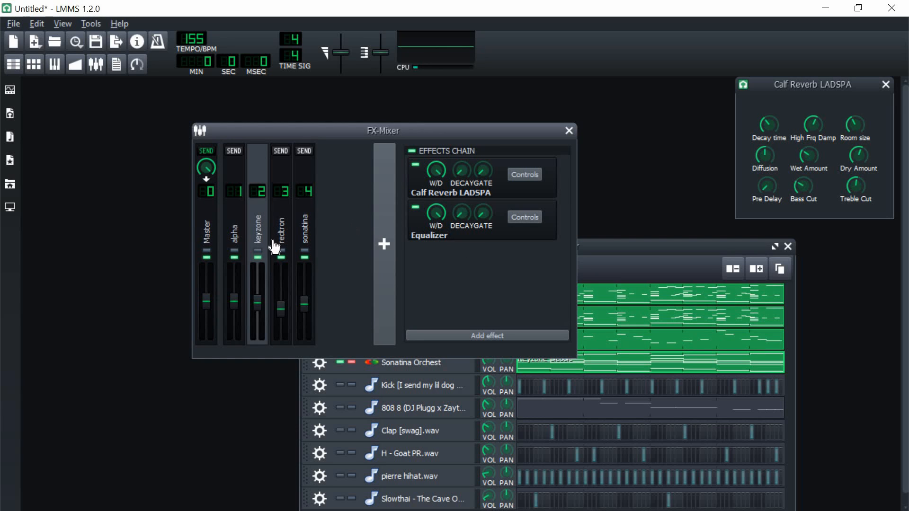
{"action": "left_click", "coordinate": [258, 250]}
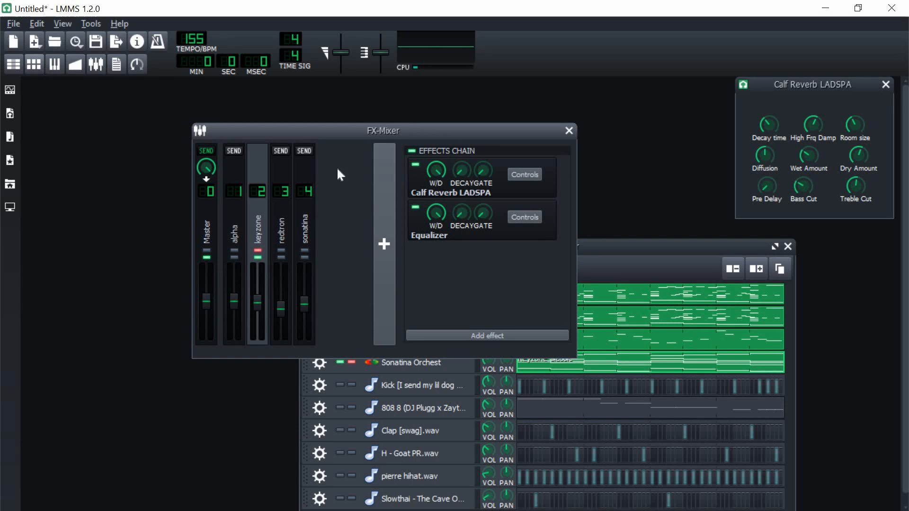
{"action": "left_click", "coordinate": [584, 244]}
{"action": "left_click", "coordinate": [319, 274]}
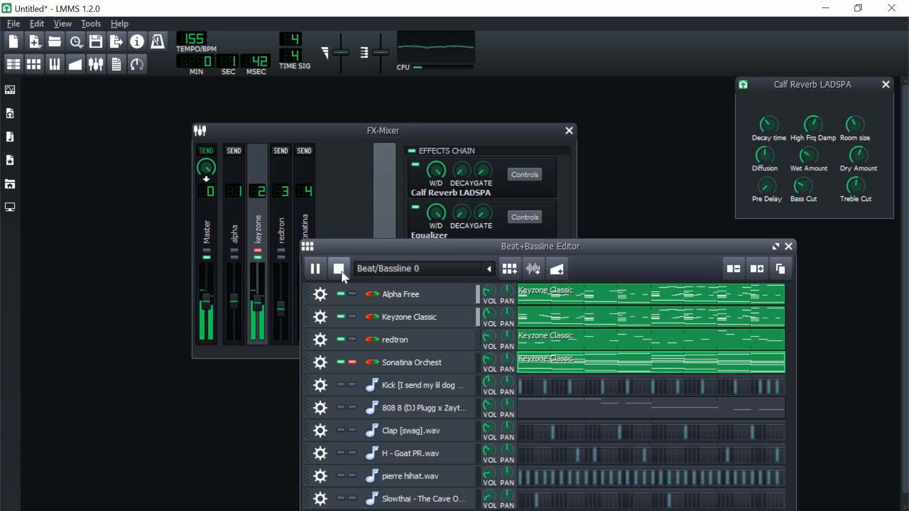
Step: Unmute the redtron and sonatina mixer channels to hear them alongside keyzone, and stop playback
{"action": "left_click", "coordinate": [286, 263]}
{"action": "left_click", "coordinate": [304, 257]}
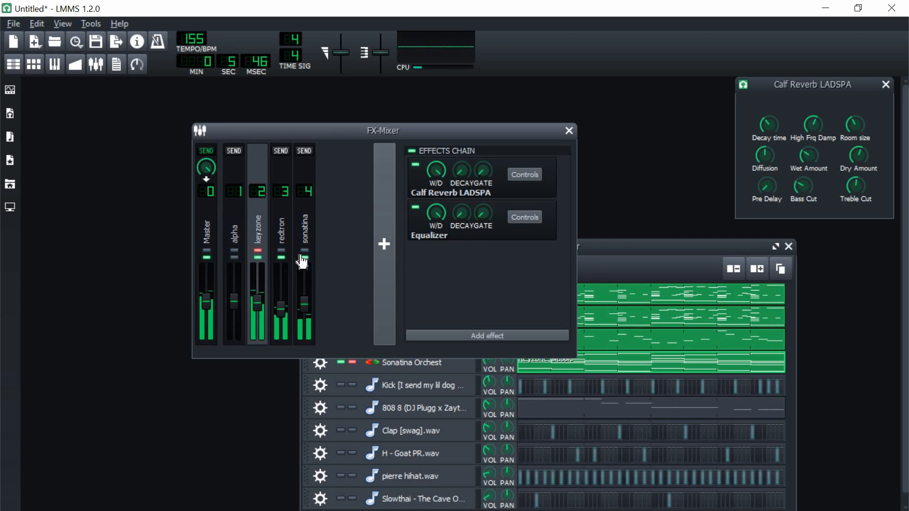
{"action": "left_click", "coordinate": [616, 249]}
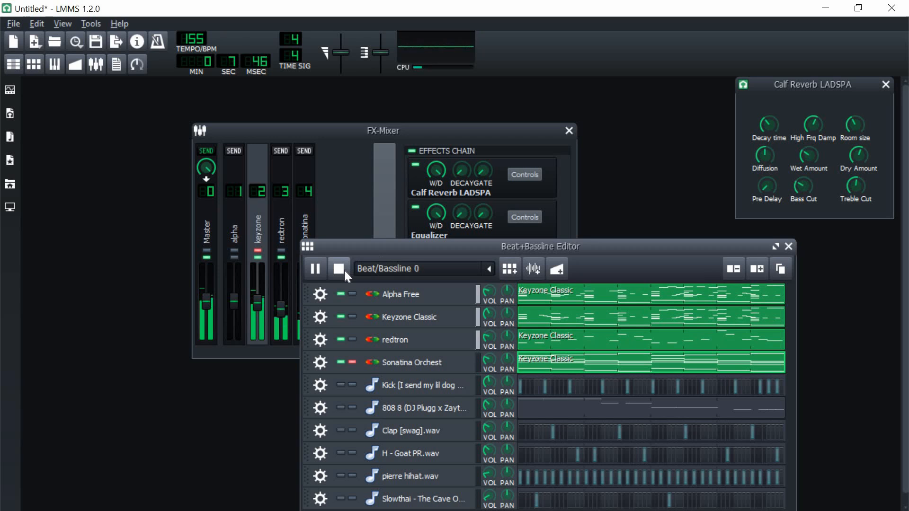
{"action": "left_click", "coordinate": [346, 275]}
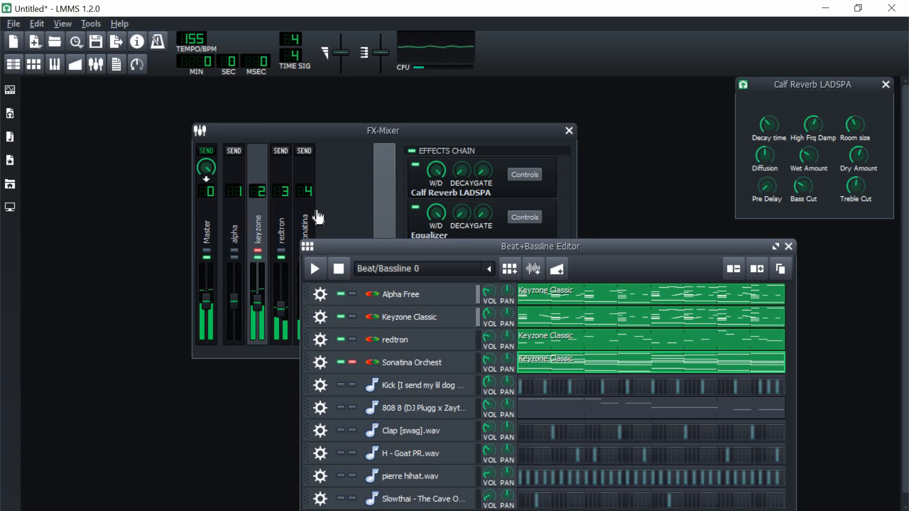
Step: Add the StereoEnhancer Effect to the sonatina mixer channel and move it above the Equalizer in the effects chain
{"action": "left_click", "coordinate": [307, 220]}
{"action": "left_click", "coordinate": [432, 333]}
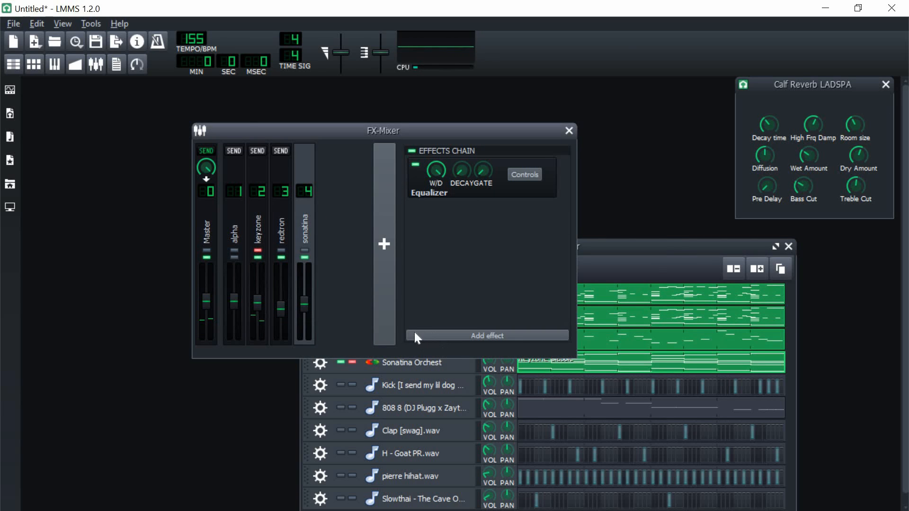
{"action": "type", "text": "ster"}
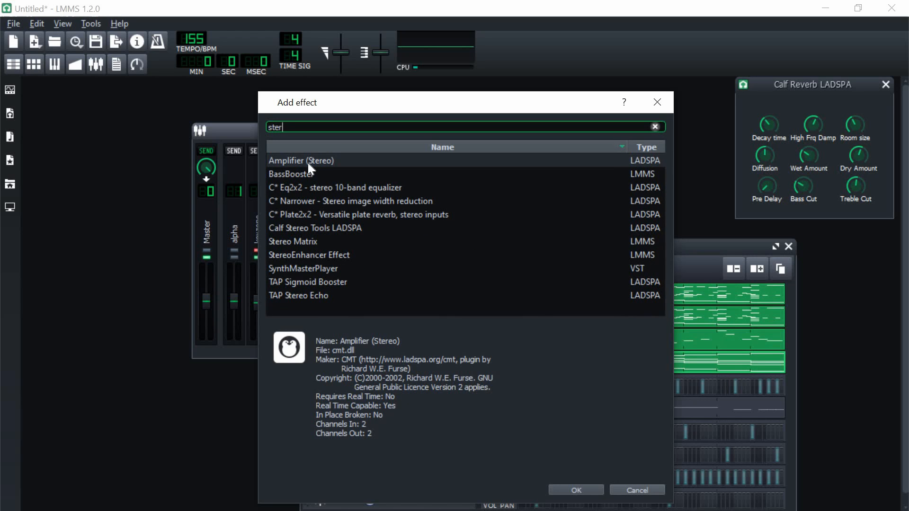
{"action": "double_click", "coordinate": [307, 163]}
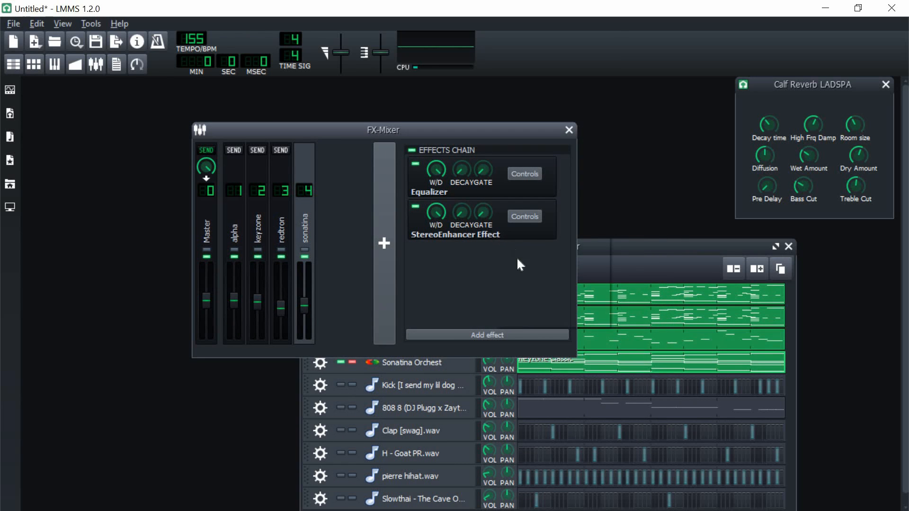
{"action": "right_click", "coordinate": [495, 244]}
{"action": "left_click", "coordinate": [509, 260]}
Step: Solo the sonatina mixer channel and reposition the Beat+Bassline Editor to play and stop the beat
{"action": "left_click", "coordinate": [305, 250]}
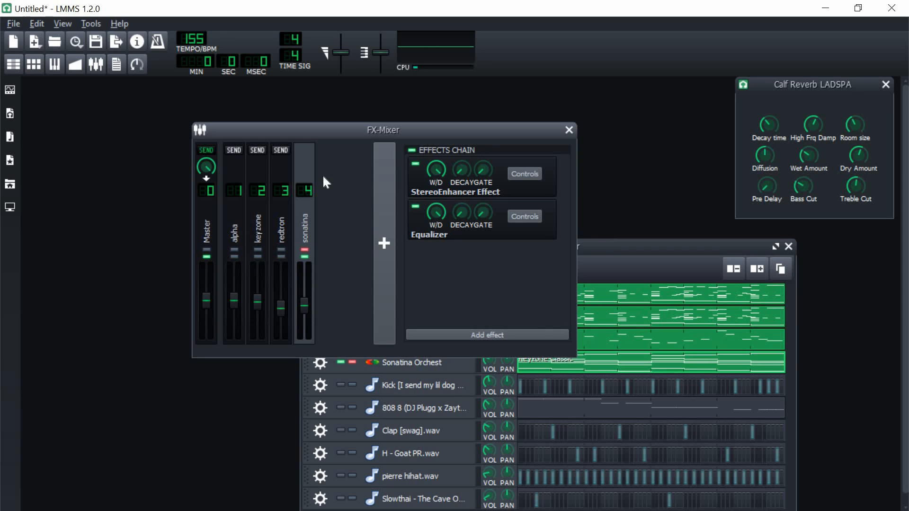
{"action": "left_click_drag", "start_coordinate": [654, 247], "coordinate": [660, 236]}
{"action": "left_click_drag", "start_coordinate": [492, 238], "coordinate": [496, 234]}
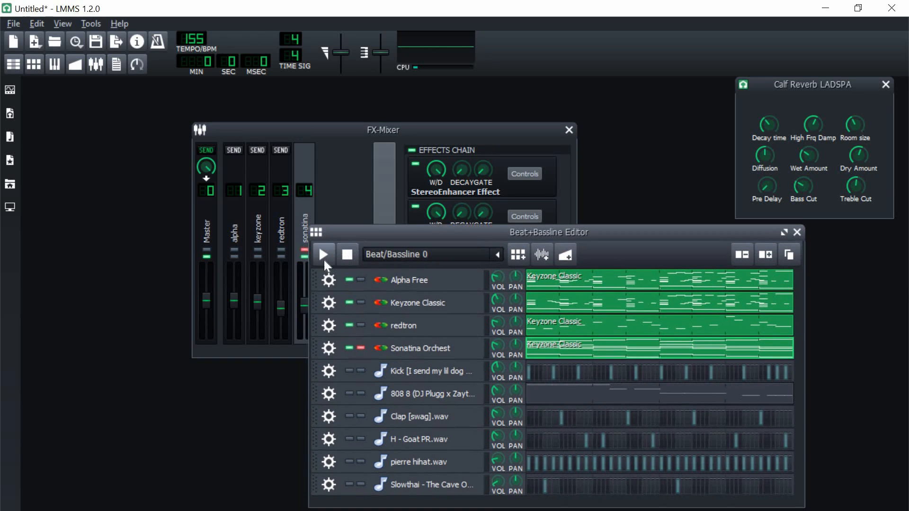
{"action": "left_click", "coordinate": [323, 257]}
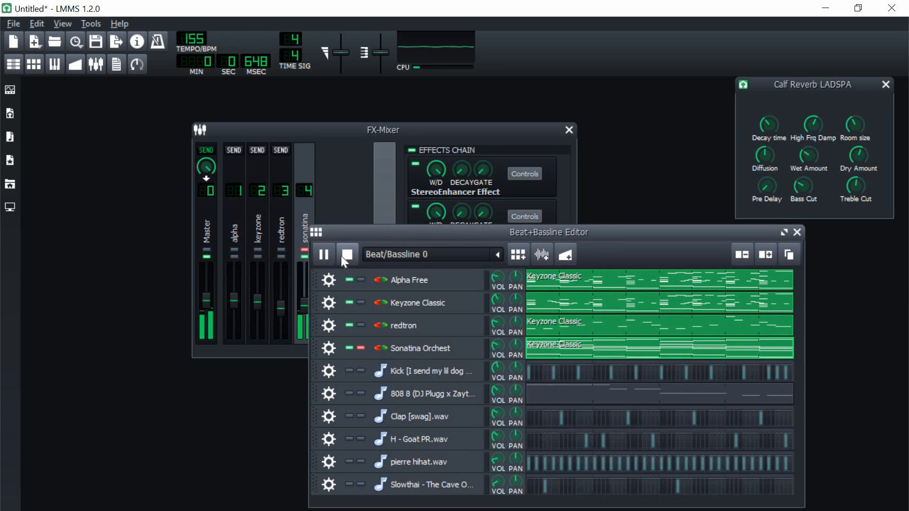
{"action": "left_click", "coordinate": [346, 255]}
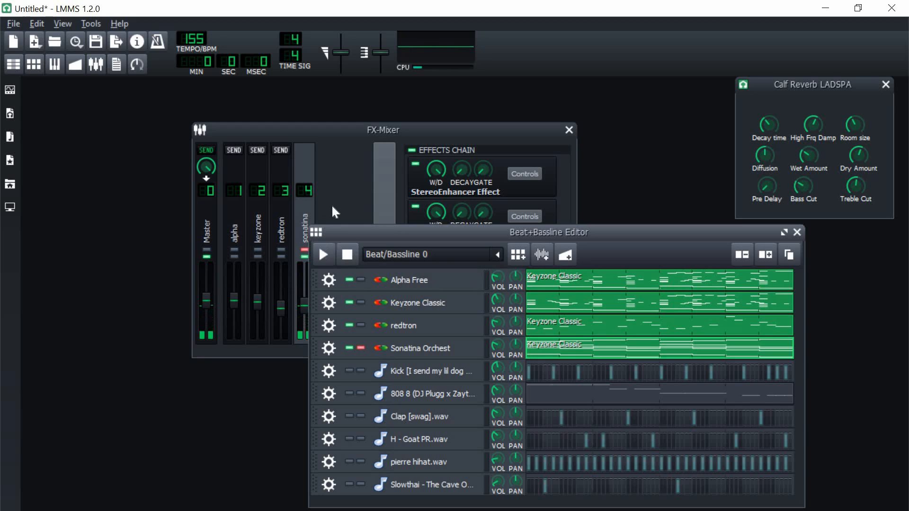
Step: Add the LMMS Equalizer effect to the alpha mixer channel and arrange its window beside the FX mixer
{"action": "left_click", "coordinate": [331, 205]}
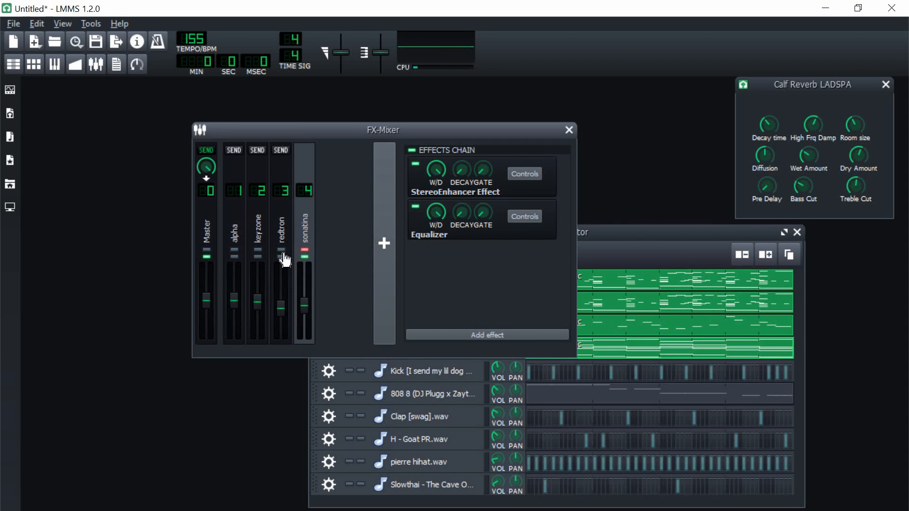
{"action": "left_click", "coordinate": [233, 237]}
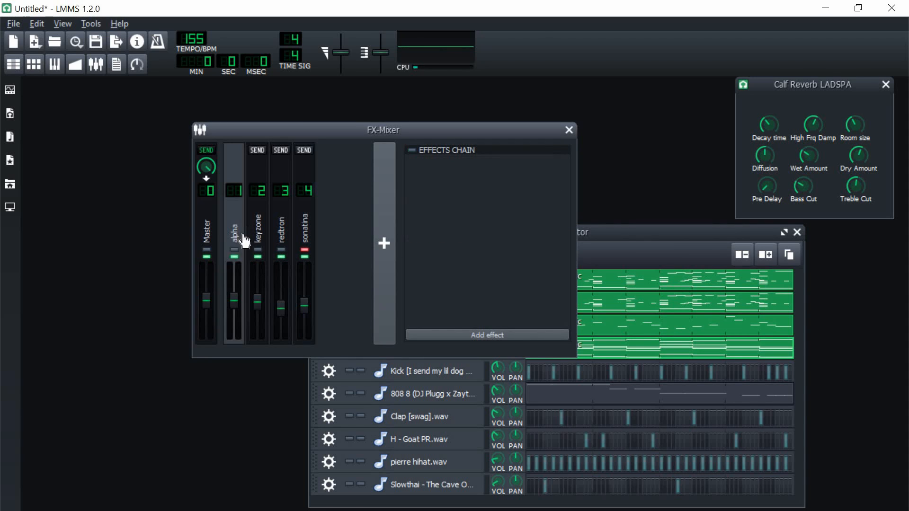
{"action": "left_click", "coordinate": [515, 333]}
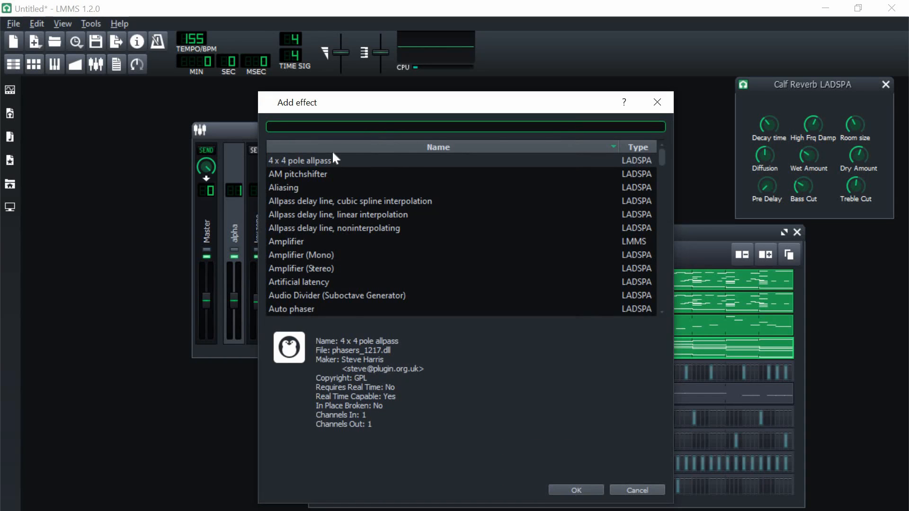
{"action": "type", "text": "eq"}
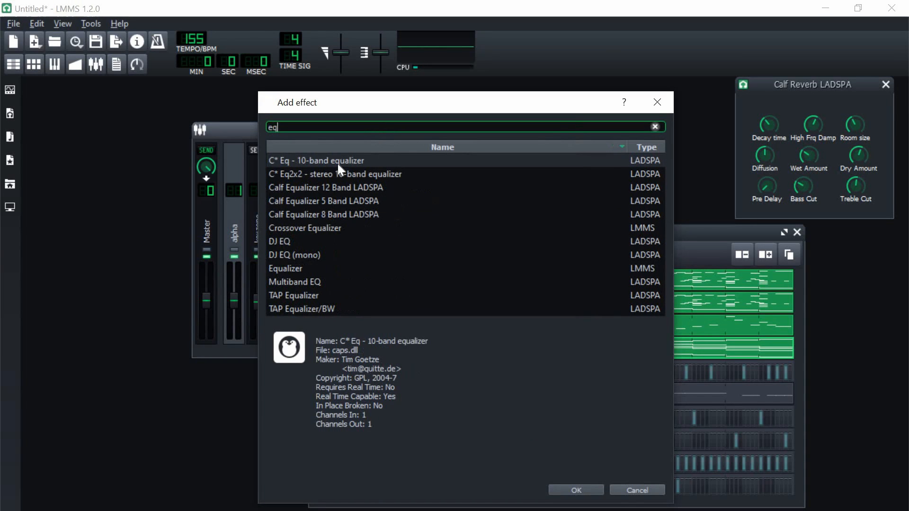
{"action": "double_click", "coordinate": [309, 267]}
{"action": "left_click_drag", "start_coordinate": [319, 85], "coordinate": [389, 121]}
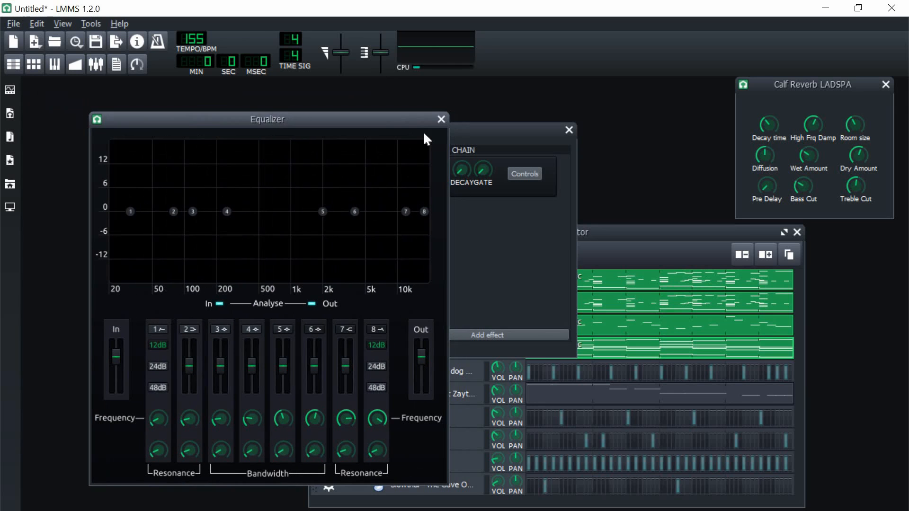
{"action": "left_click_drag", "start_coordinate": [561, 134], "coordinate": [755, 146]}
{"action": "left_click", "coordinate": [311, 154]}
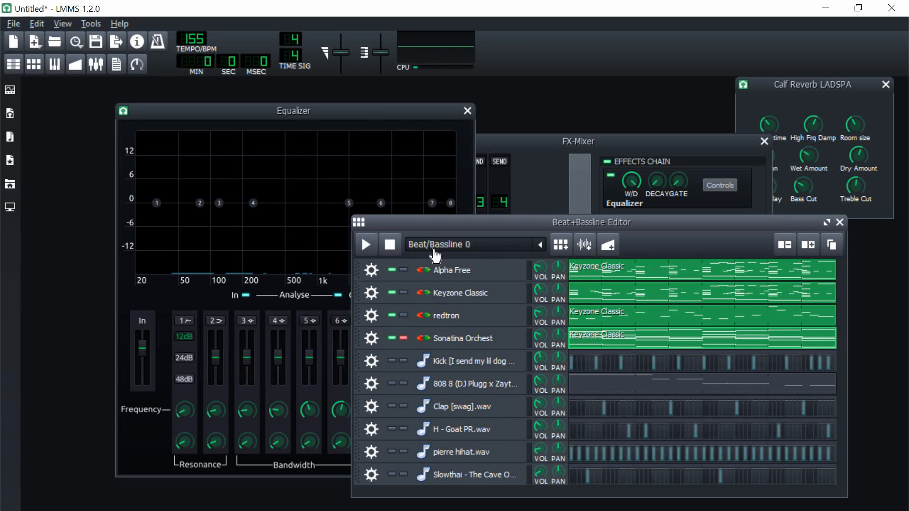
Step: Cut the alpha channel's low end with the Equalizer's band 1 high-pass at about 110 Hz during playback
{"action": "left_click", "coordinate": [364, 246]}
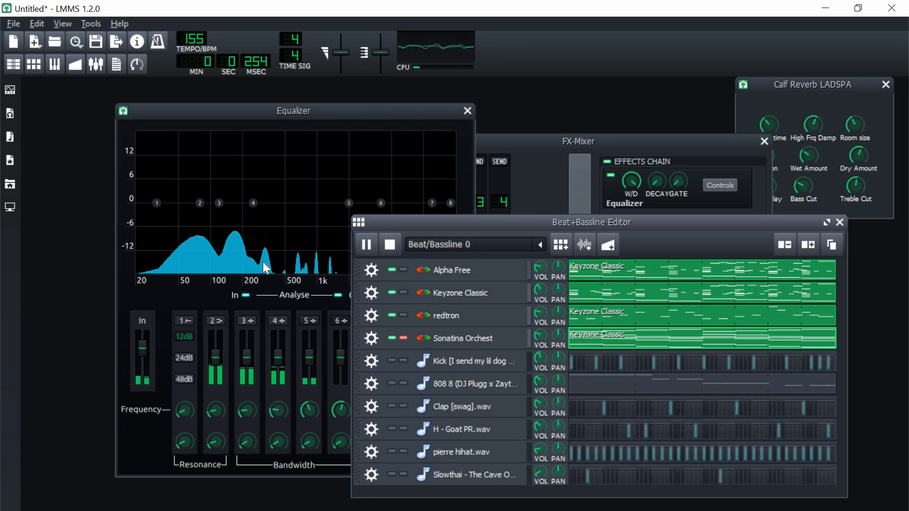
{"action": "left_click_drag", "start_coordinate": [157, 203], "coordinate": [221, 198]}
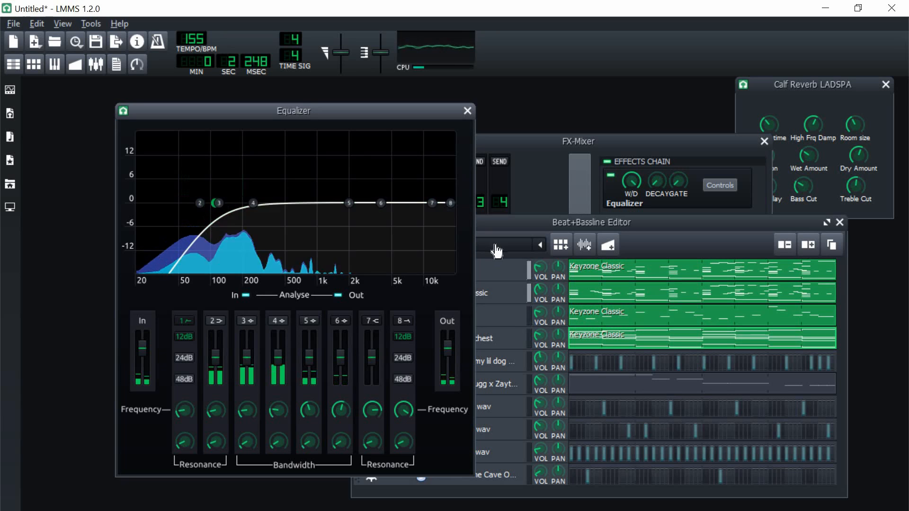
{"action": "left_click", "coordinate": [500, 223]}
{"action": "left_click", "coordinate": [494, 143]}
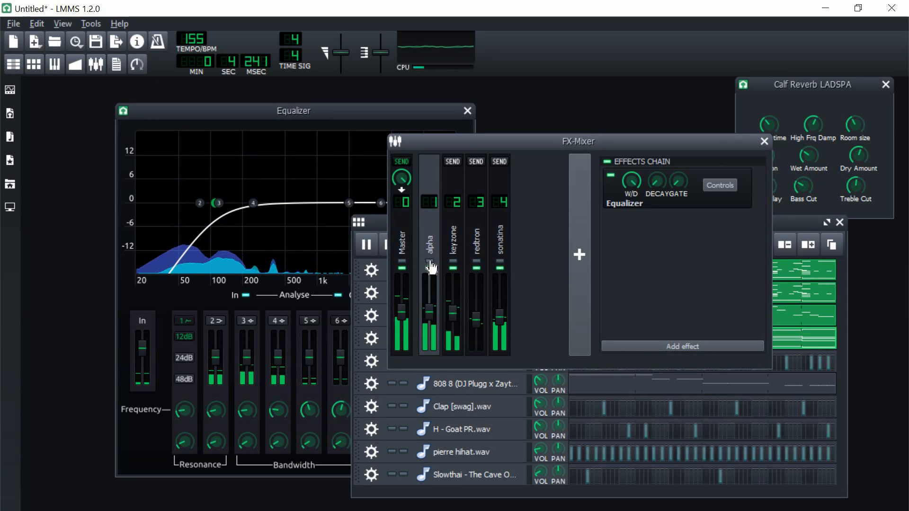
{"action": "left_click", "coordinate": [372, 226]}
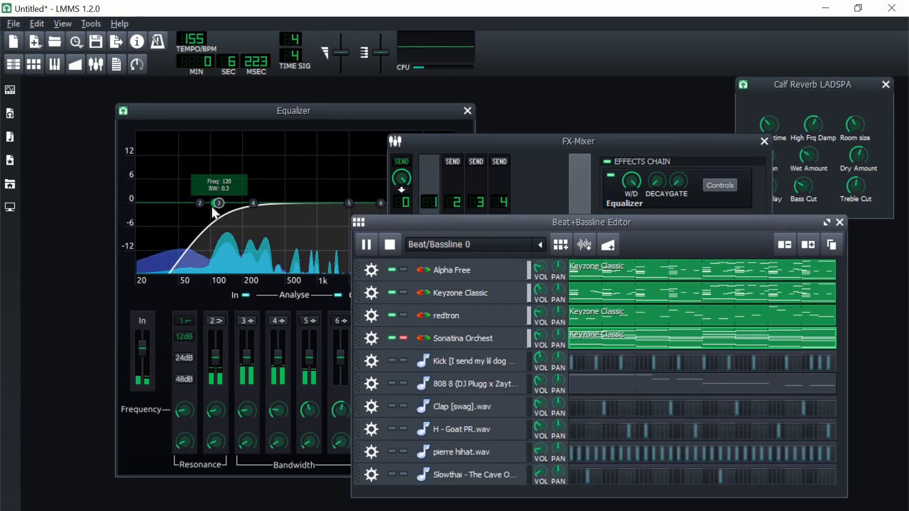
Step: Raise the cutoff of the alpha channel Equalizer's band 1 high-pass a little further and close the Calf Reverb window
{"action": "left_click_drag", "start_coordinate": [212, 206], "coordinate": [254, 207]}
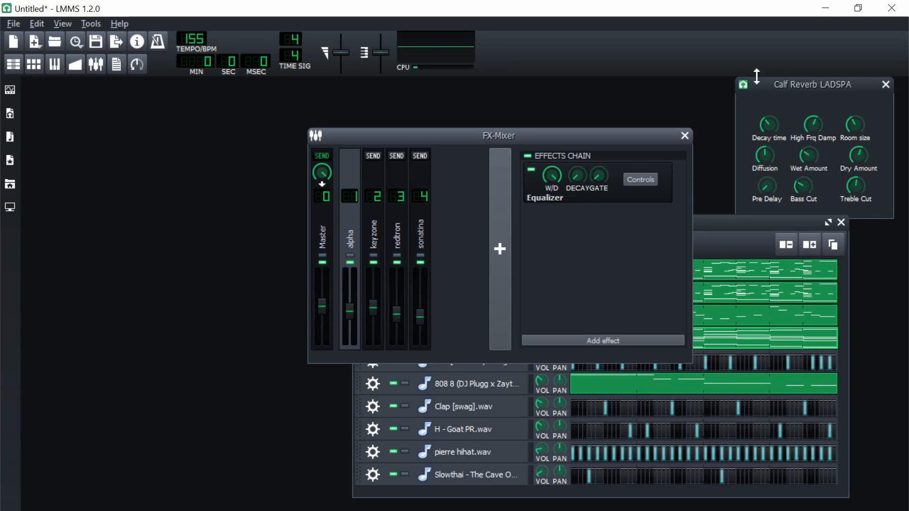
{"action": "left_click", "coordinate": [885, 84]}
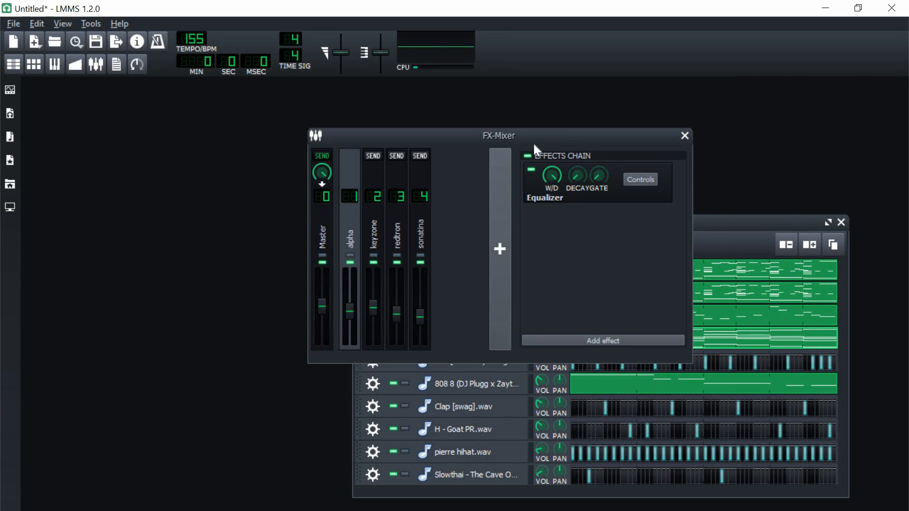
Step: Arrange the FX-Mixer and Beat+Bassline Editor windows diagonally across the workspace and make the Beat+Bassline Editor slightly taller
{"action": "left_click_drag", "start_coordinate": [532, 138], "coordinate": [336, 152]}
{"action": "left_click_drag", "start_coordinate": [558, 220], "coordinate": [569, 200]}
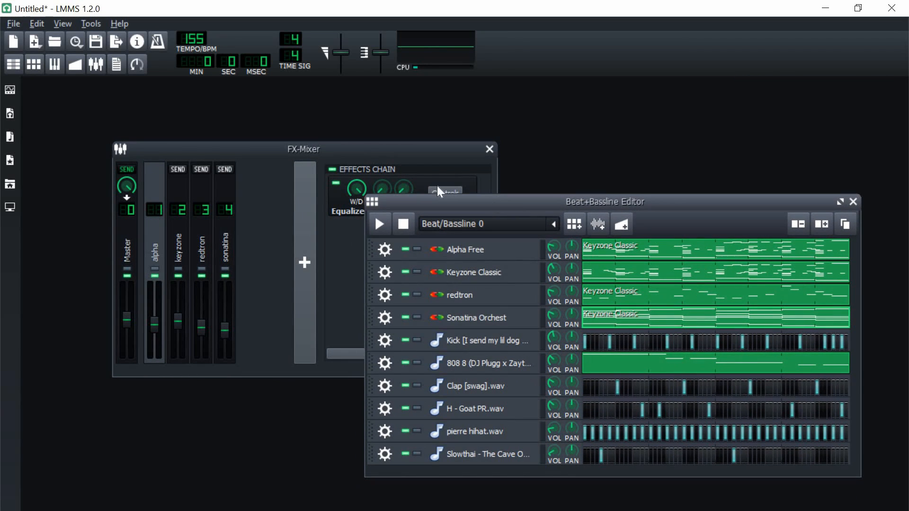
{"action": "left_click", "coordinate": [417, 155]}
{"action": "left_click_drag", "start_coordinate": [370, 126], "coordinate": [389, 101]}
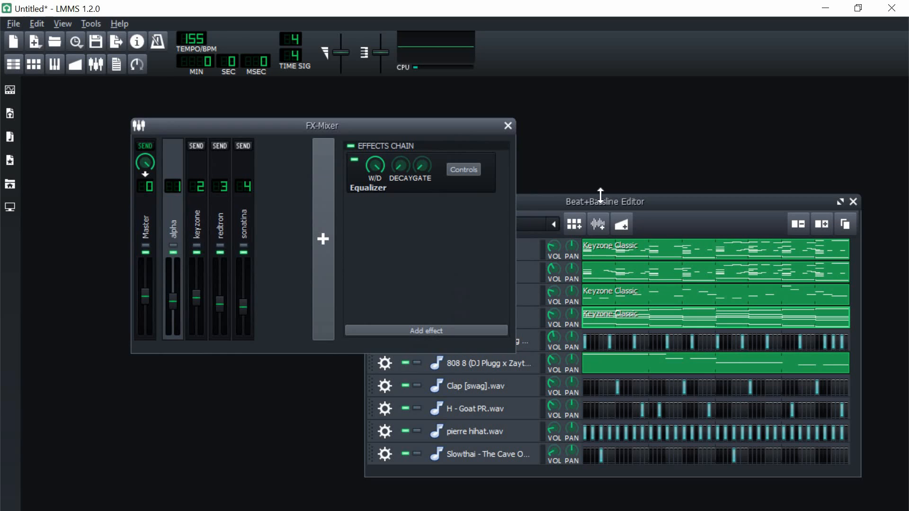
{"action": "left_click", "coordinate": [598, 199]}
{"action": "left_click_drag", "start_coordinate": [588, 473], "coordinate": [588, 485]}
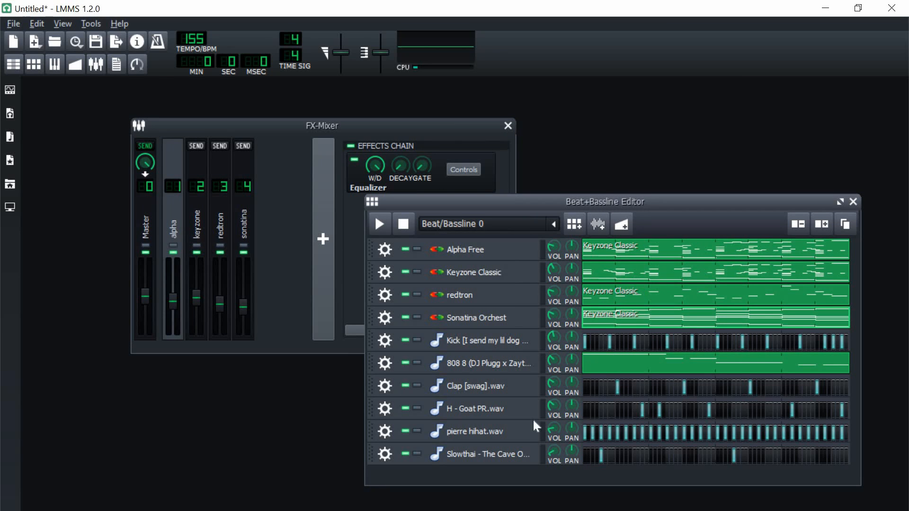
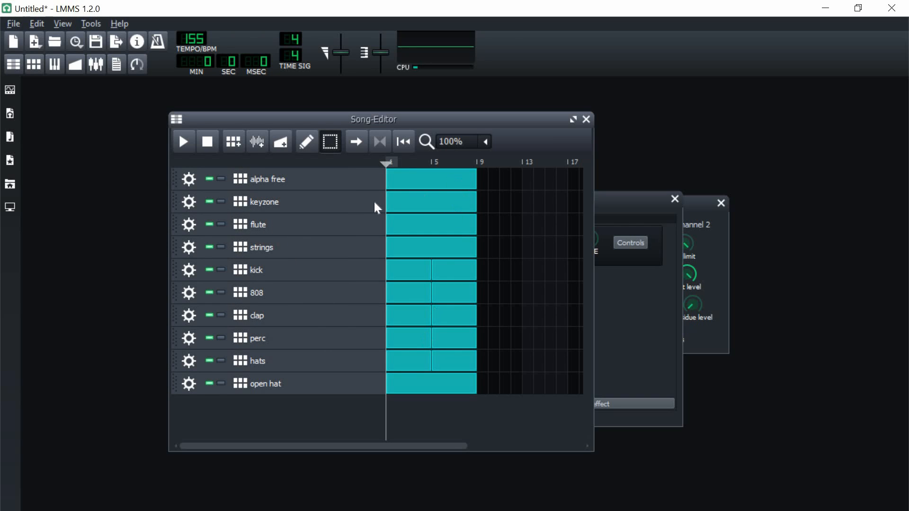
Step: Move the FX-Mixer clear of the Song-Editor and inspect the dB limit in the Master channel's Hard Limiter controls
{"action": "left_click_drag", "start_coordinate": [616, 201], "coordinate": [736, 204]}
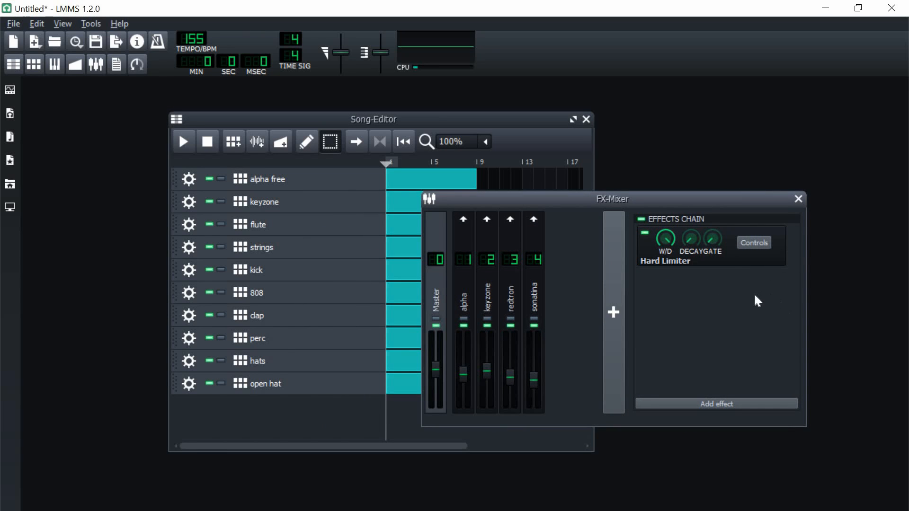
{"action": "left_click", "coordinate": [699, 403]}
{"action": "left_click", "coordinate": [656, 103]}
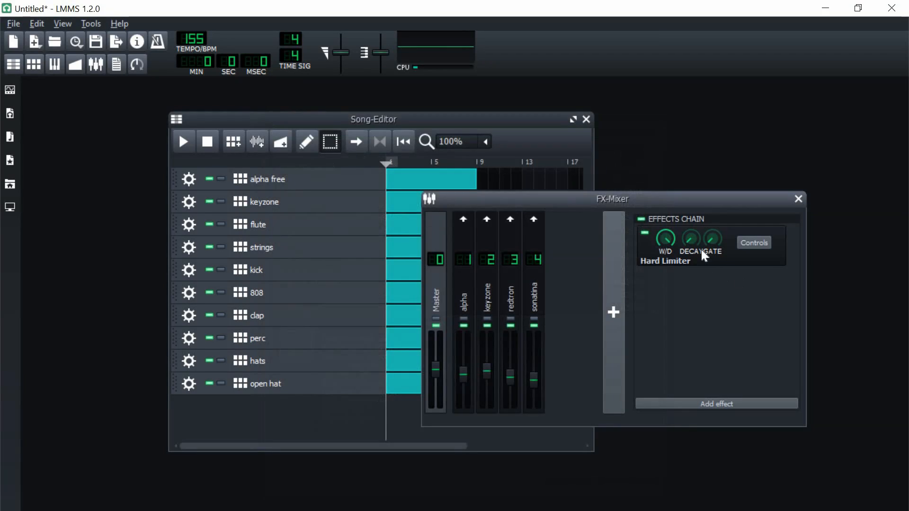
{"action": "left_click", "coordinate": [755, 243]}
{"action": "left_click_drag", "start_coordinate": [600, 242], "coordinate": [597, 246]}
{"action": "double_click", "coordinate": [597, 244]}
{"action": "key", "text": "Escape"}
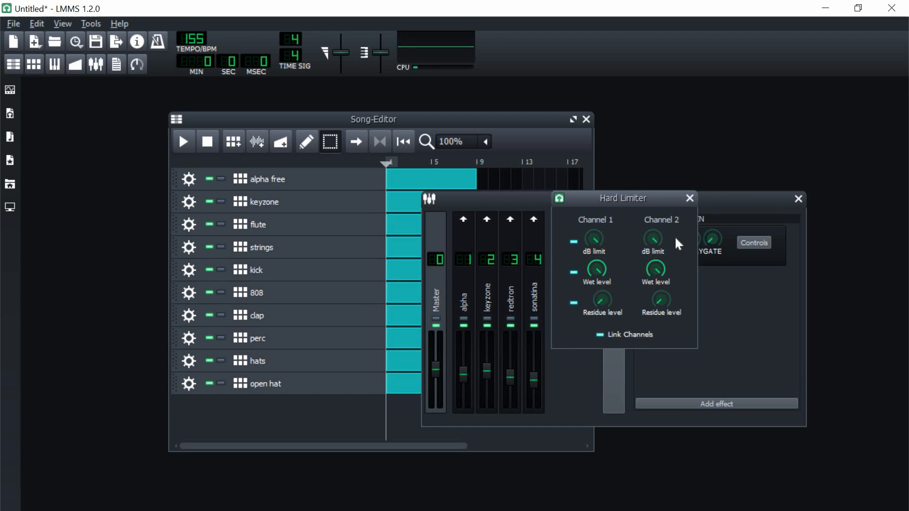
Step: Bring the Song-Editor in front of the mixer windows and maximize it
{"action": "left_click", "coordinate": [482, 203]}
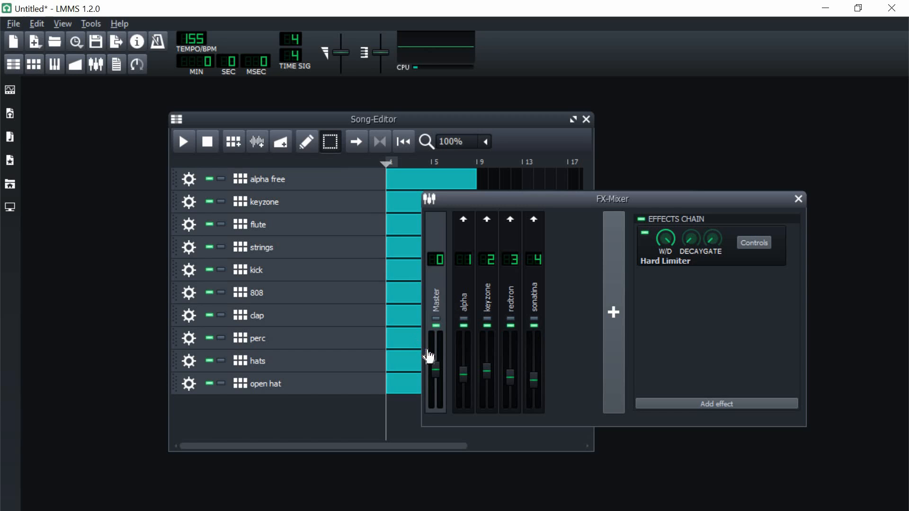
{"action": "left_click", "coordinate": [329, 429]}
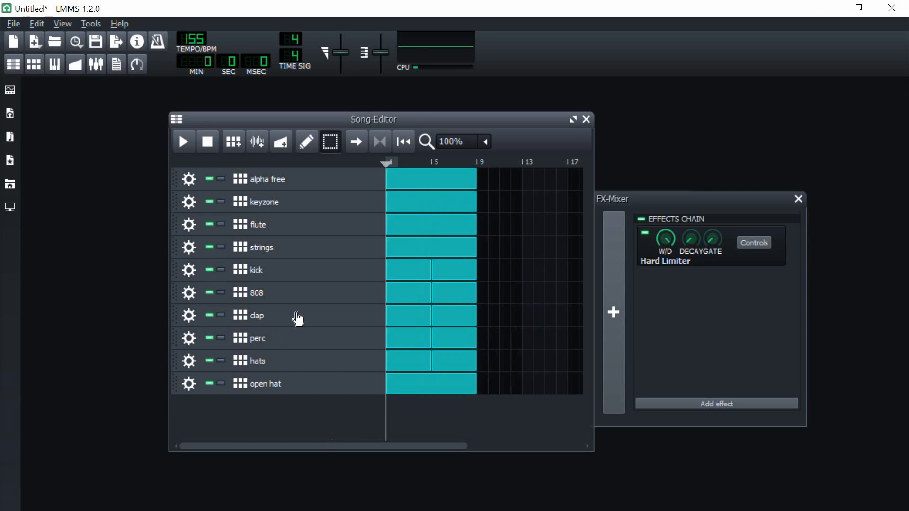
{"action": "left_click", "coordinate": [572, 120]}
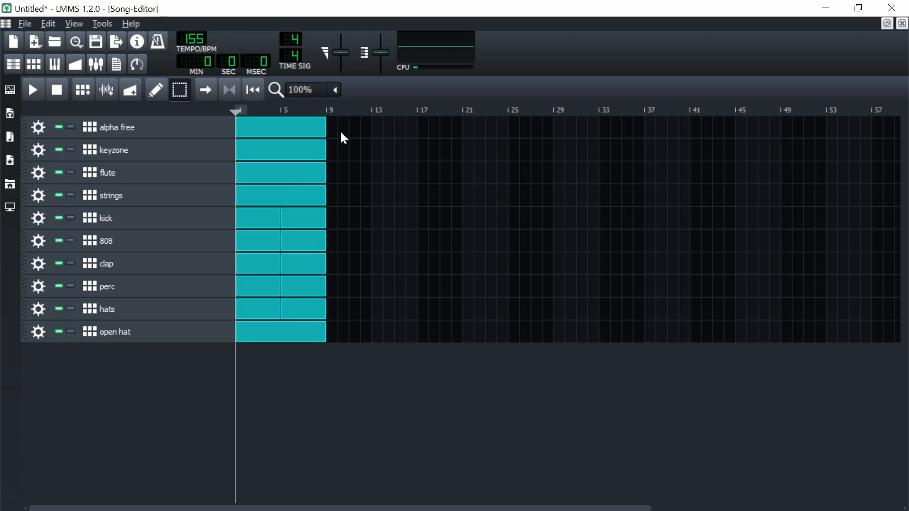
Step: Shift the whole block of pattern clips to start at bar 16 and copy the keyzone clip to bar 1
{"action": "left_click_drag", "start_coordinate": [259, 284], "coordinate": [430, 286]}
{"action": "left_click", "coordinate": [318, 220]}
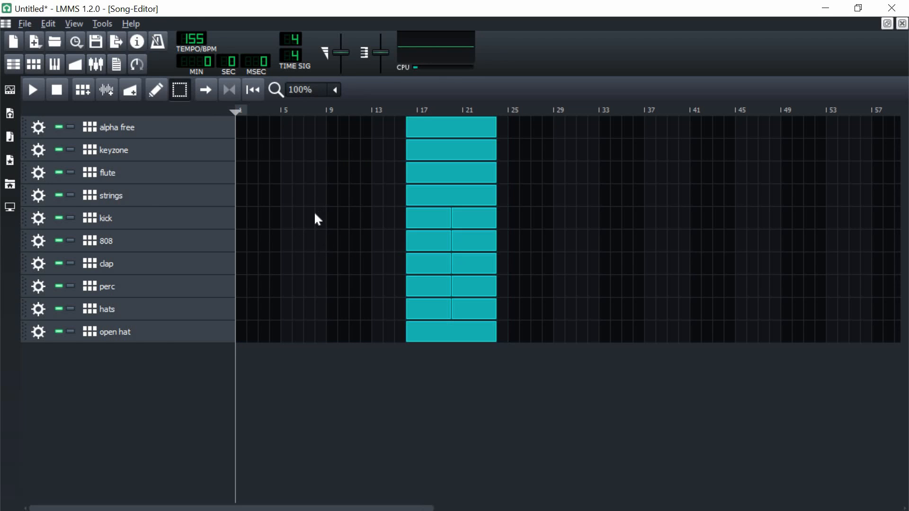
{"action": "left_click_drag", "start_coordinate": [438, 152], "coordinate": [367, 148]}
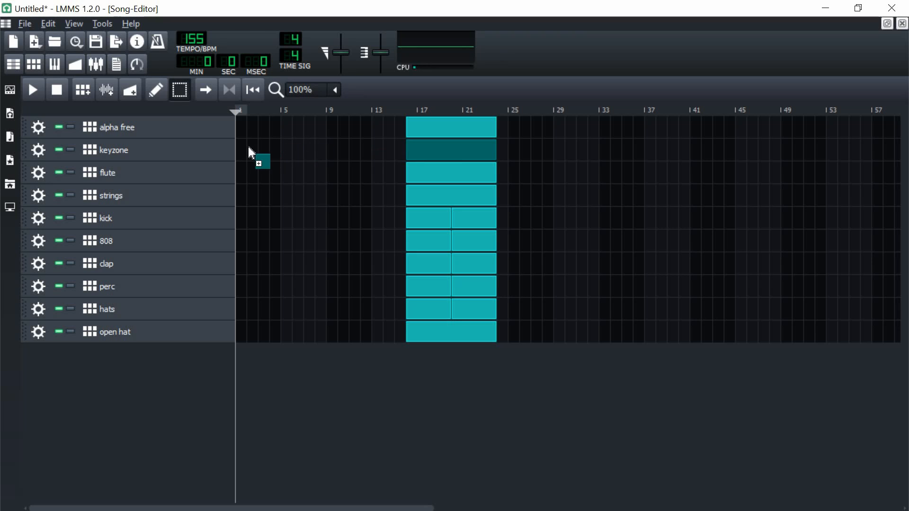
{"action": "left_click_drag", "start_coordinate": [250, 151], "coordinate": [243, 148]}
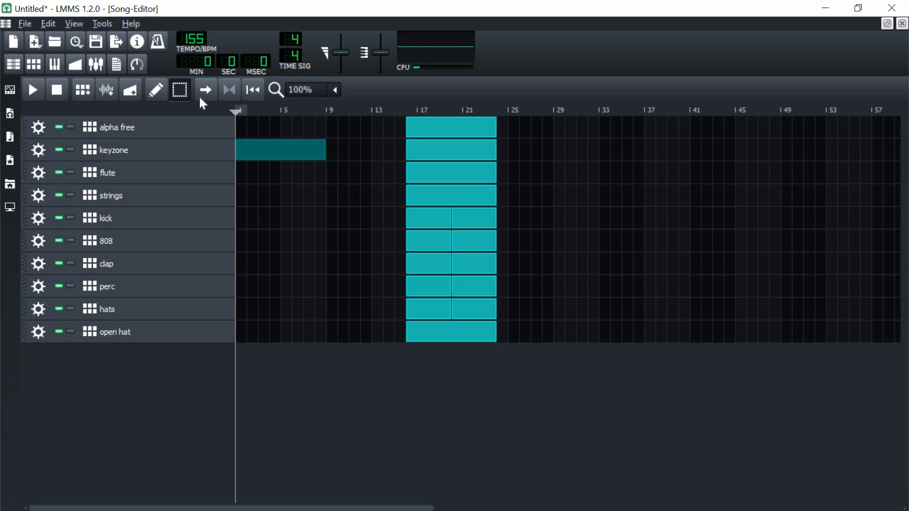
{"action": "left_click", "coordinate": [288, 197]}
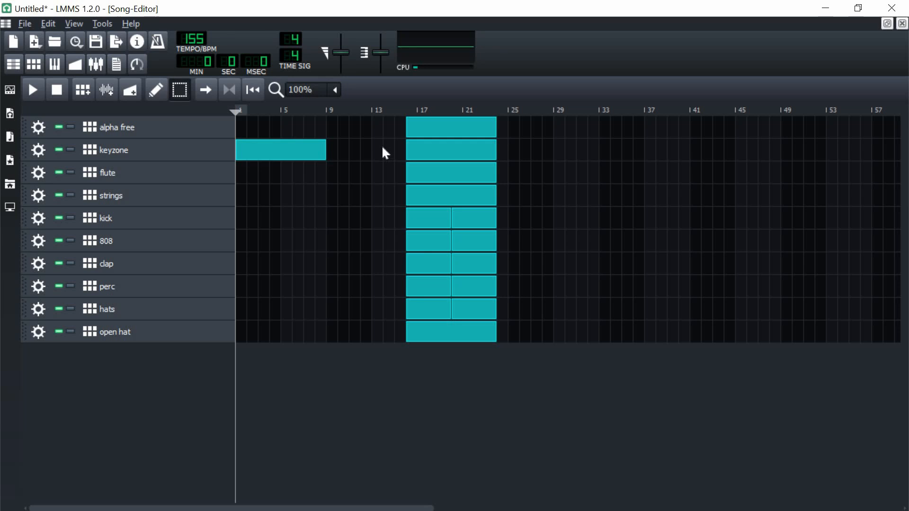
Step: Copy the keyzone and alpha free clips to bar 9, with the full block of clips starting at bar 17
{"action": "left_click", "coordinate": [443, 154]}
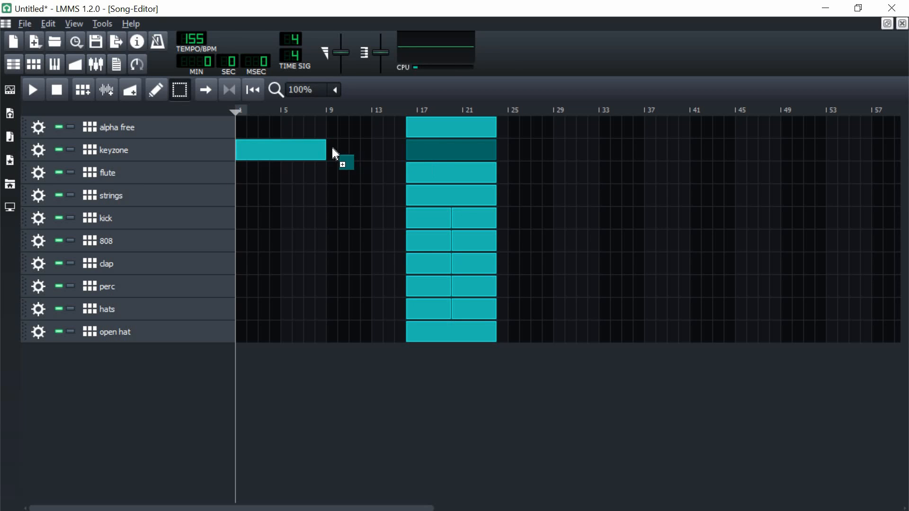
{"action": "left_click_drag", "start_coordinate": [334, 153], "coordinate": [365, 165]}
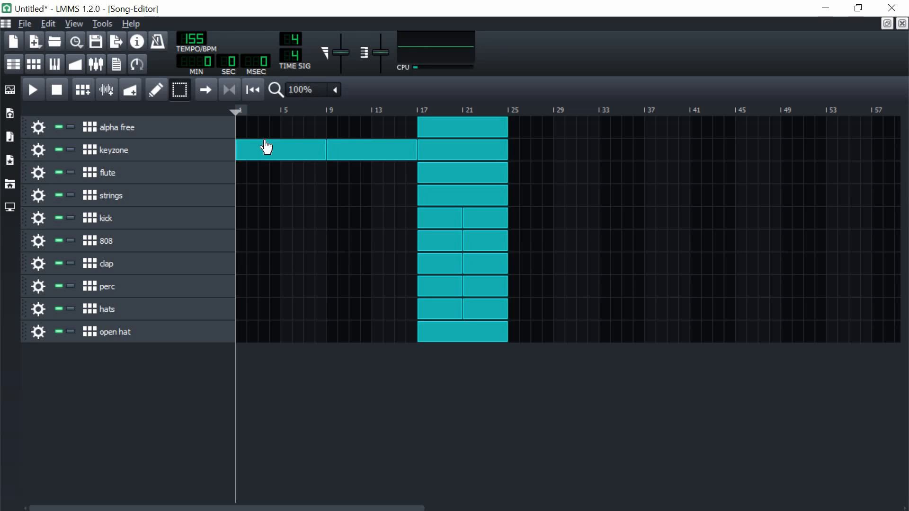
{"action": "left_click", "coordinate": [443, 131]}
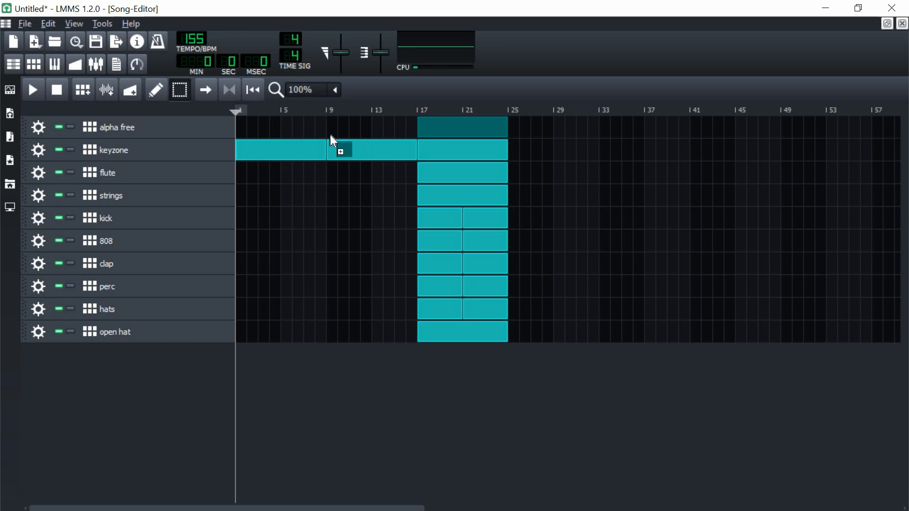
{"action": "left_click_drag", "start_coordinate": [330, 136], "coordinate": [329, 136]}
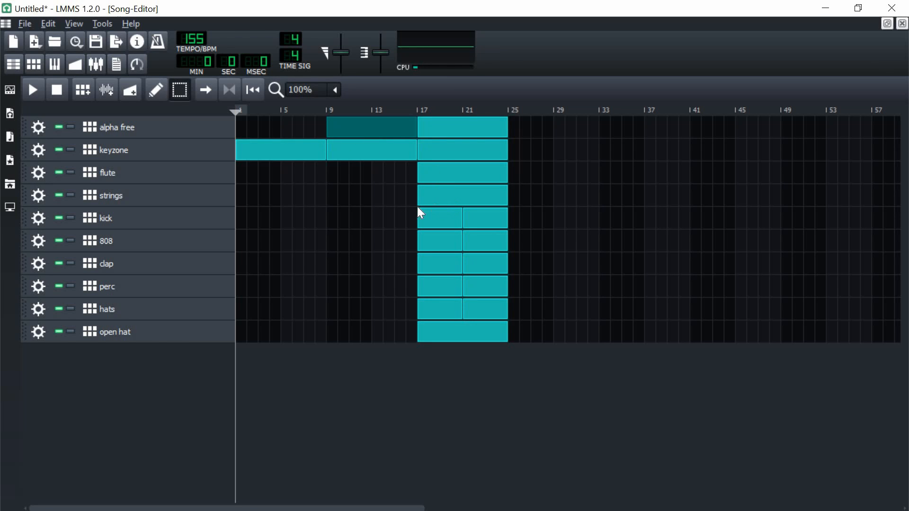
Step: Copy the pairs of hats and clap clips into bars 9 to 17
{"action": "left_click_drag", "start_coordinate": [490, 318], "coordinate": [382, 315]}
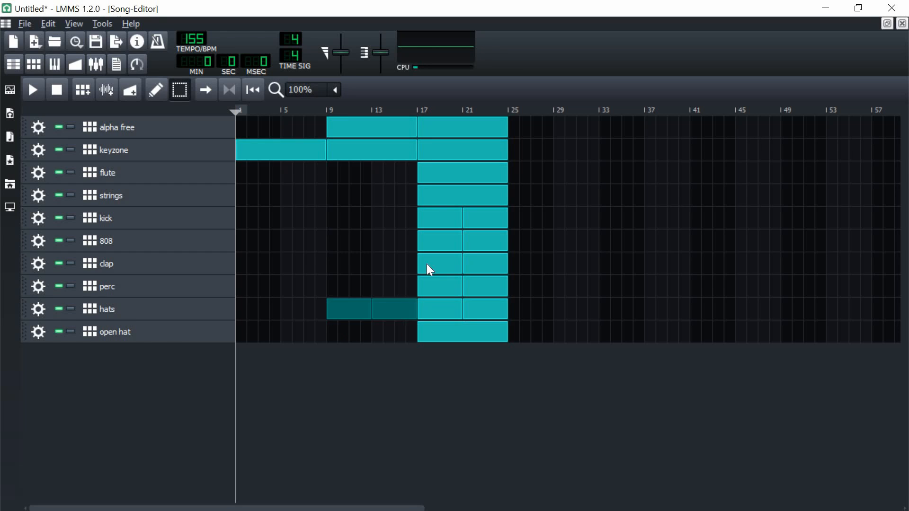
{"action": "left_click", "coordinate": [488, 274]}
{"action": "left_click_drag", "start_coordinate": [378, 274], "coordinate": [381, 274]}
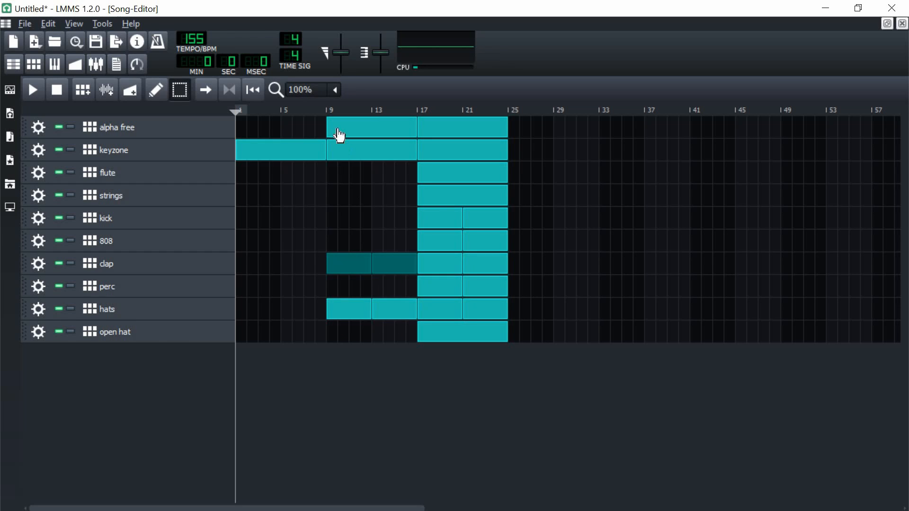
Step: Play the arrangement from around bar 7 to hear the entry at bar 9, stop playback and clear the selection
{"action": "left_click", "coordinate": [306, 113]}
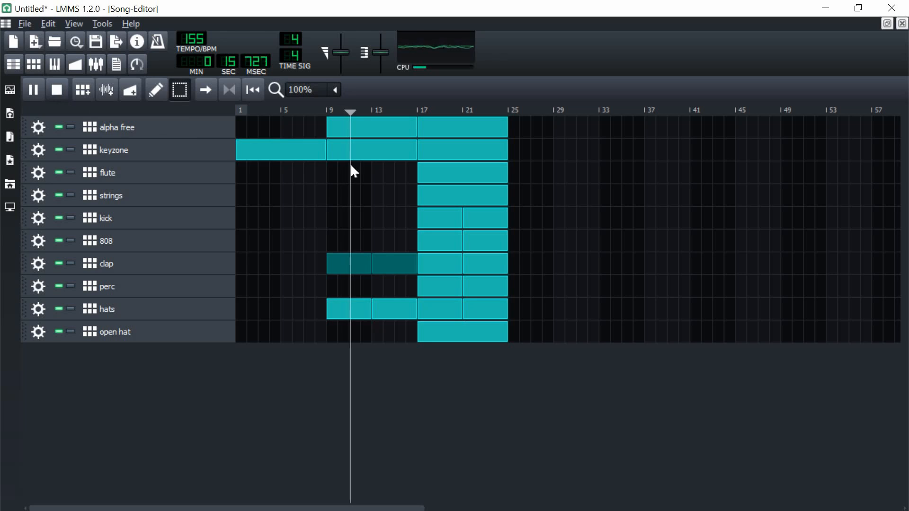
{"action": "key", "text": "space"}
{"action": "left_click", "coordinate": [399, 215]}
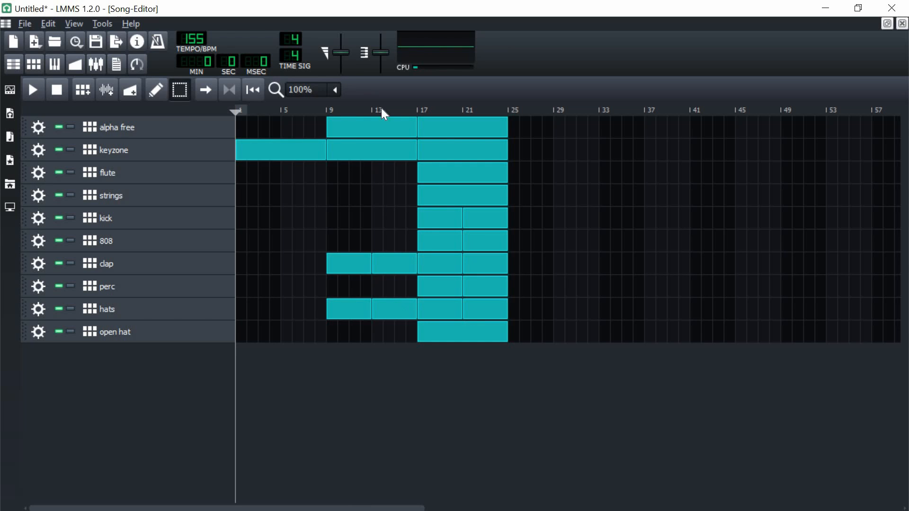
Step: Shorten the second hats clip to end at bar 16 at 200% zoom and play the transition from around bar 15
{"action": "left_click", "coordinate": [395, 110]}
{"action": "left_click", "coordinate": [303, 89]}
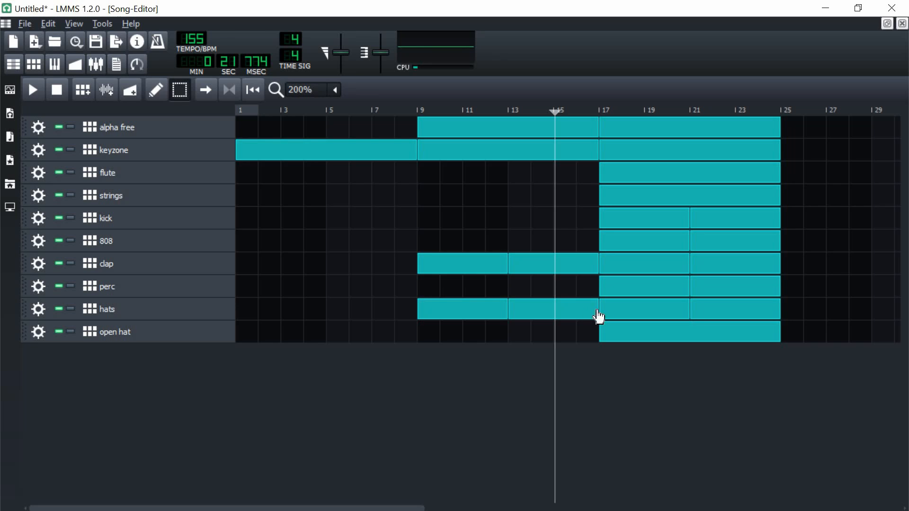
{"action": "left_click", "coordinate": [156, 89]}
{"action": "left_click_drag", "start_coordinate": [596, 310], "coordinate": [576, 312]}
{"action": "key", "text": "space"}
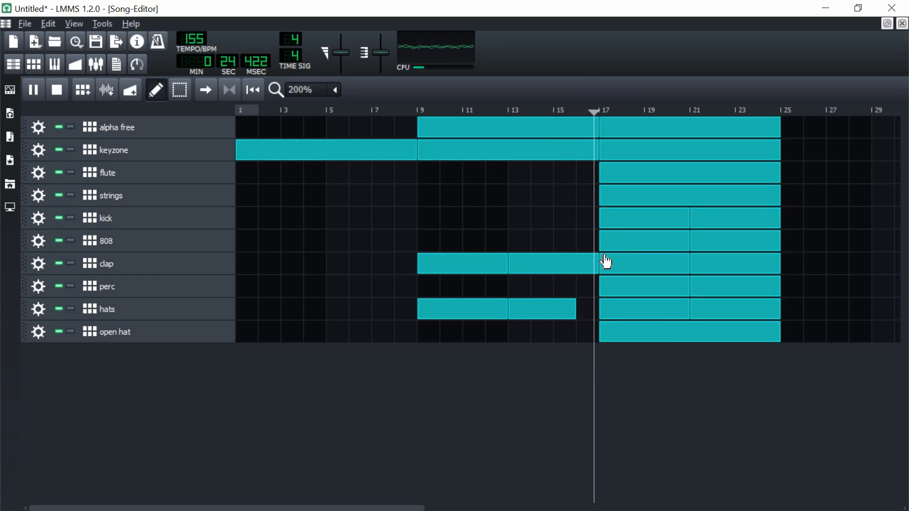
{"action": "key", "text": "space"}
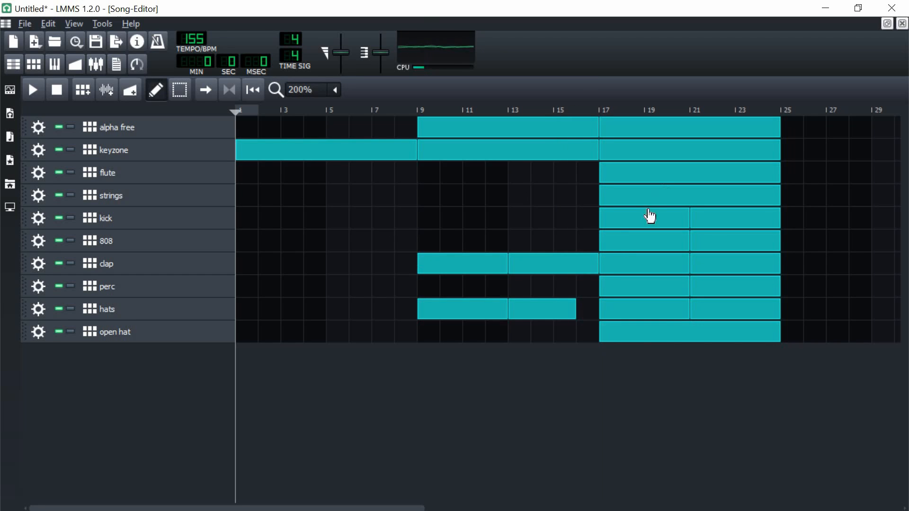
Step: Replace the two hats clips starting at bar 17 with copies of the hats pair from bar 9, including its shortened ending
{"action": "left_click", "coordinate": [175, 92]}
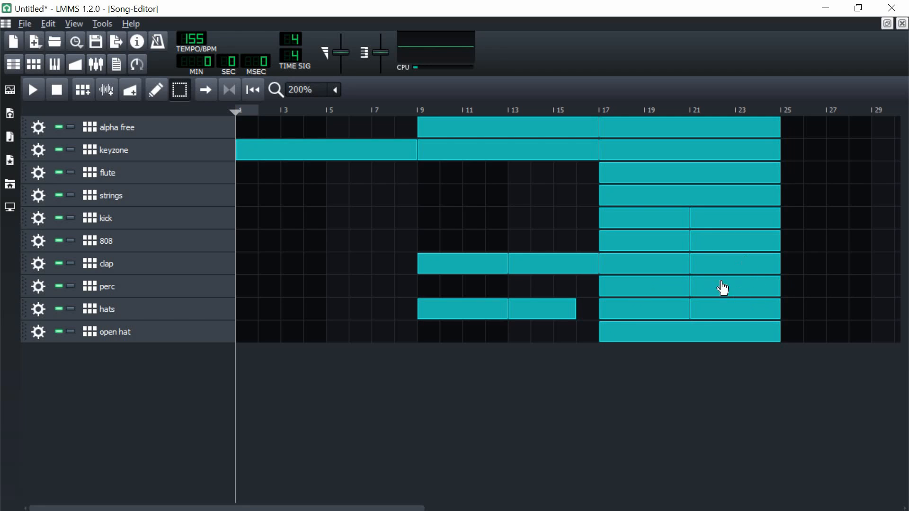
{"action": "right_click", "coordinate": [734, 307]}
{"action": "left_click", "coordinate": [757, 341]}
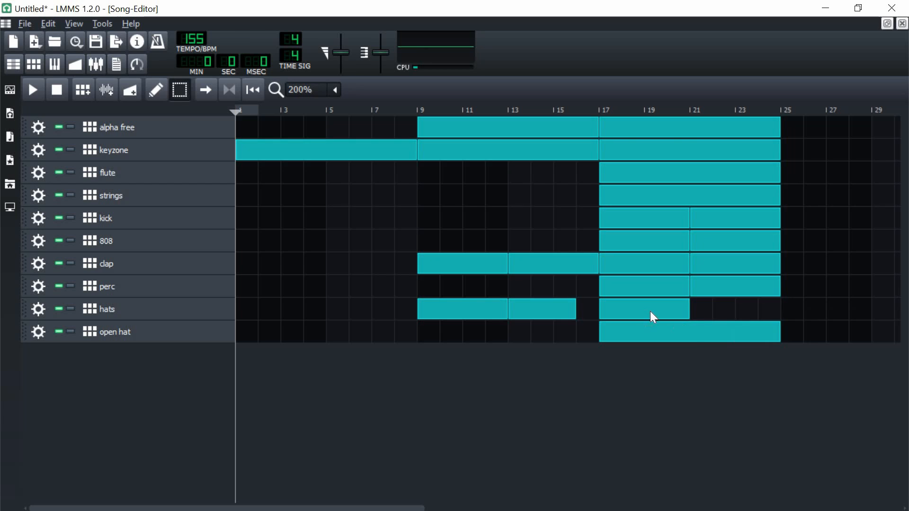
{"action": "right_click", "coordinate": [643, 313]}
{"action": "left_click", "coordinate": [662, 337]}
{"action": "left_click_drag", "start_coordinate": [580, 308], "coordinate": [633, 311]}
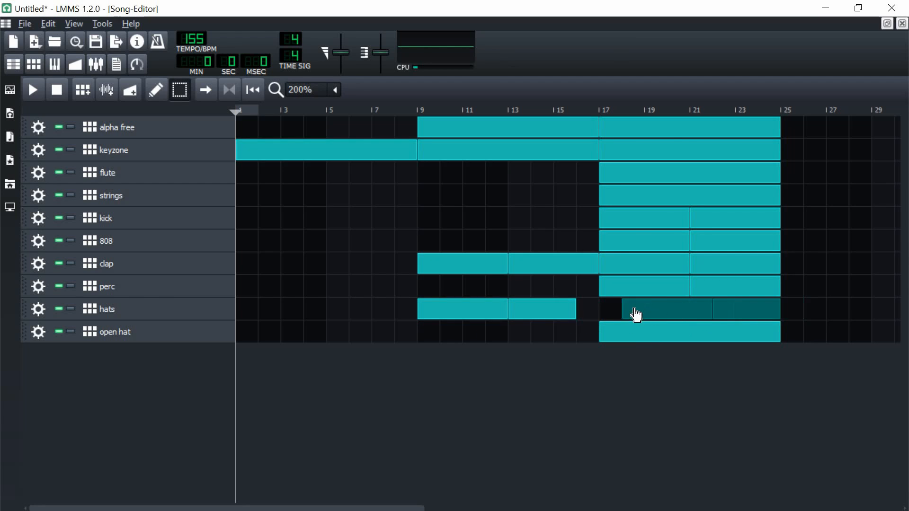
{"action": "left_click", "coordinate": [796, 306]}
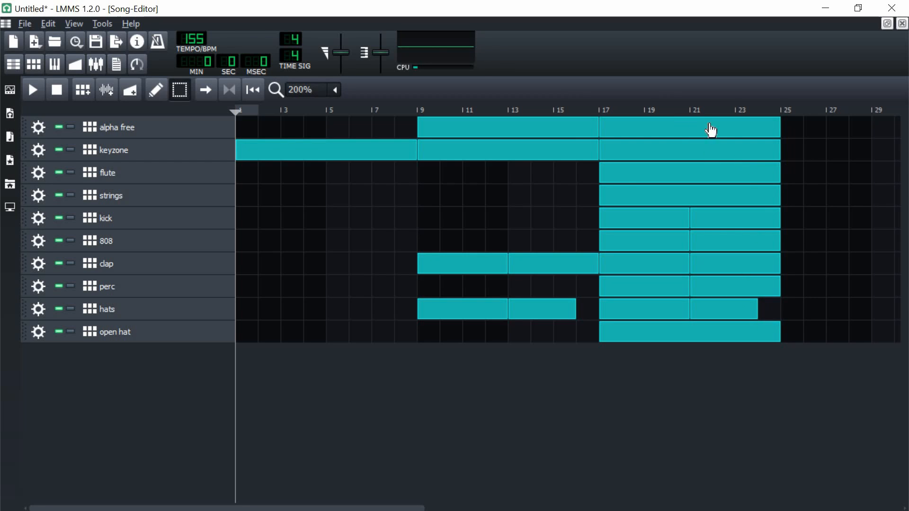
Step: Copy all clips of the bar 17 to 25 section to start at bar 25
{"action": "left_click_drag", "start_coordinate": [293, 508], "coordinate": [337, 508]}
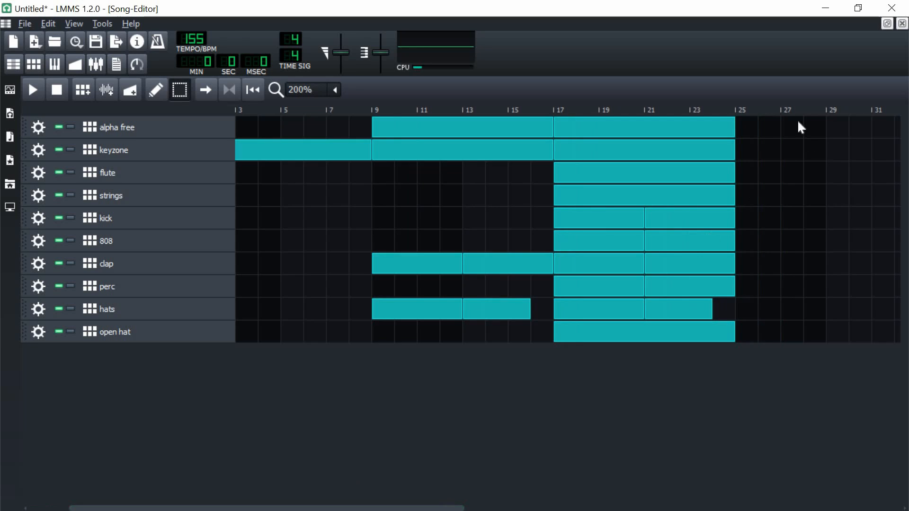
{"action": "left_click_drag", "start_coordinate": [787, 123], "coordinate": [585, 315]}
{"action": "left_click_drag", "start_coordinate": [586, 312], "coordinate": [734, 312]}
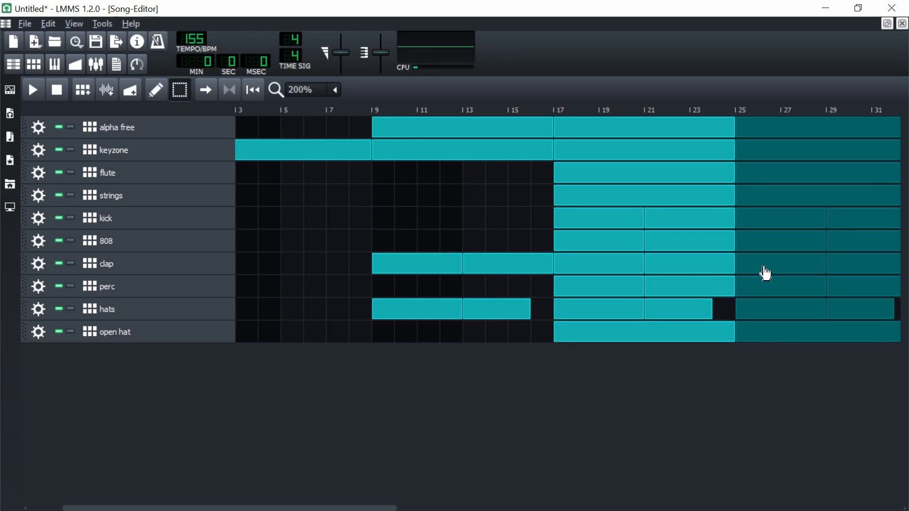
Step: Delete the perc and open hat clips from the section starting at bar 25
{"action": "right_click", "coordinate": [769, 291]}
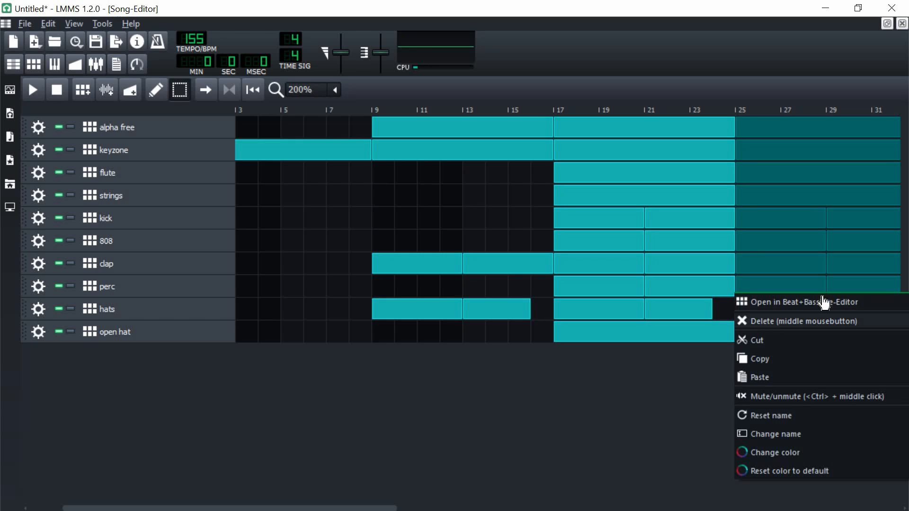
{"action": "left_click", "coordinate": [831, 316]}
{"action": "right_click", "coordinate": [832, 287]}
{"action": "left_click", "coordinate": [802, 322]}
{"action": "right_click", "coordinate": [772, 335]}
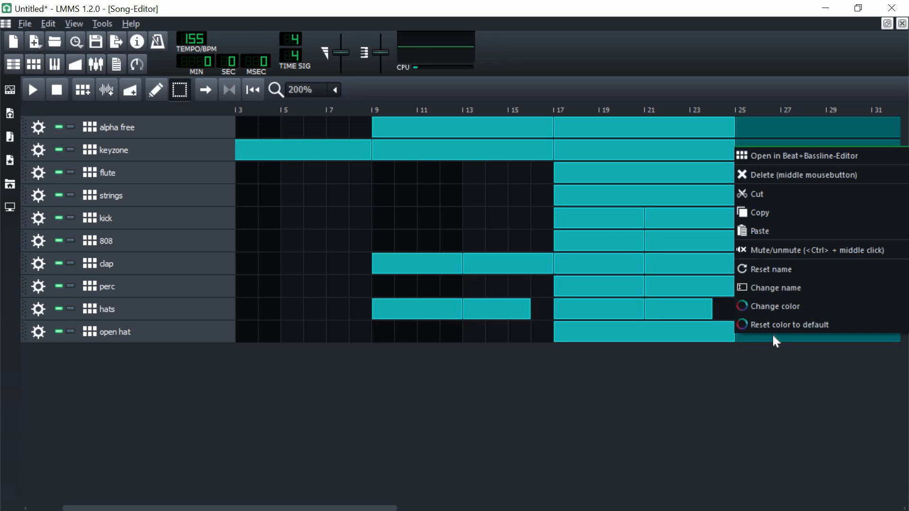
{"action": "left_click", "coordinate": [761, 195]}
Step: Check the open hat pattern, shorten its clip at bar 17 to four bars and place a copy at bar 21
{"action": "double_click", "coordinate": [661, 338]}
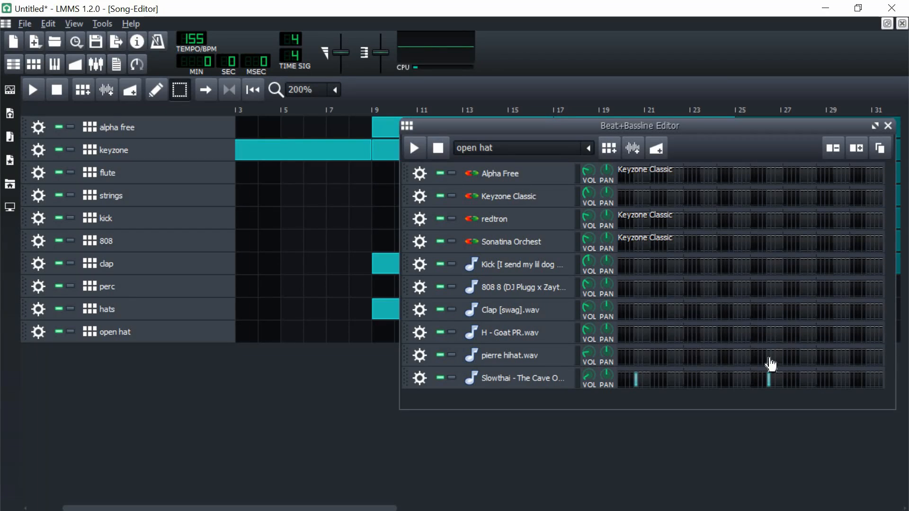
{"action": "left_click_drag", "start_coordinate": [895, 362], "coordinate": [859, 356]}
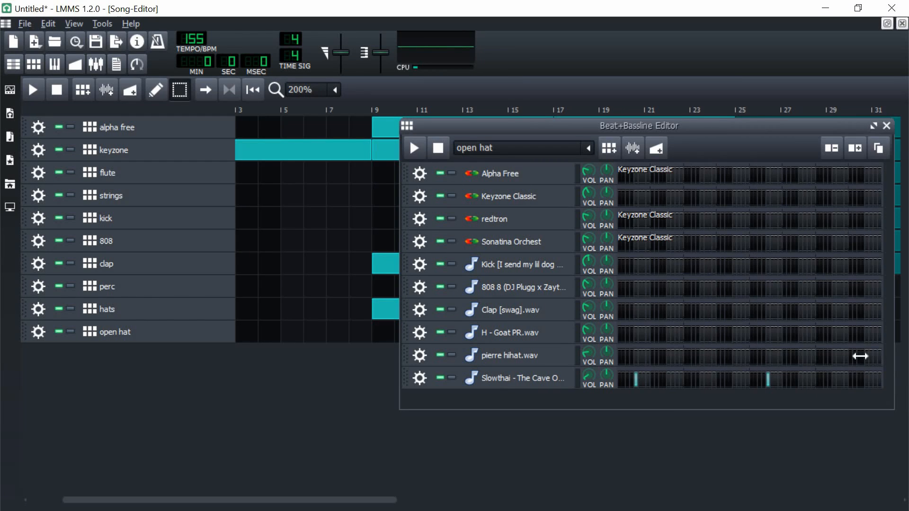
{"action": "left_click_drag", "start_coordinate": [675, 141], "coordinate": [558, 152]}
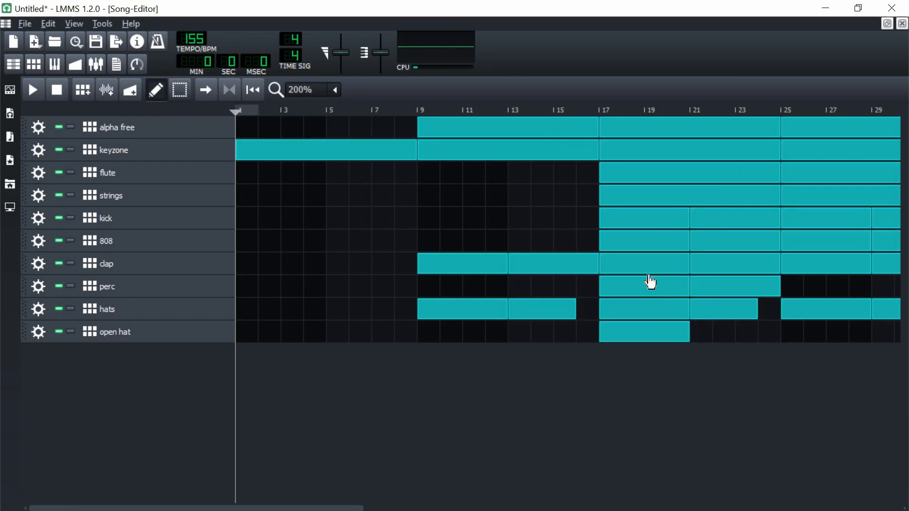
{"action": "key", "text": "ctrl"}
{"action": "left_click", "coordinate": [655, 339]}
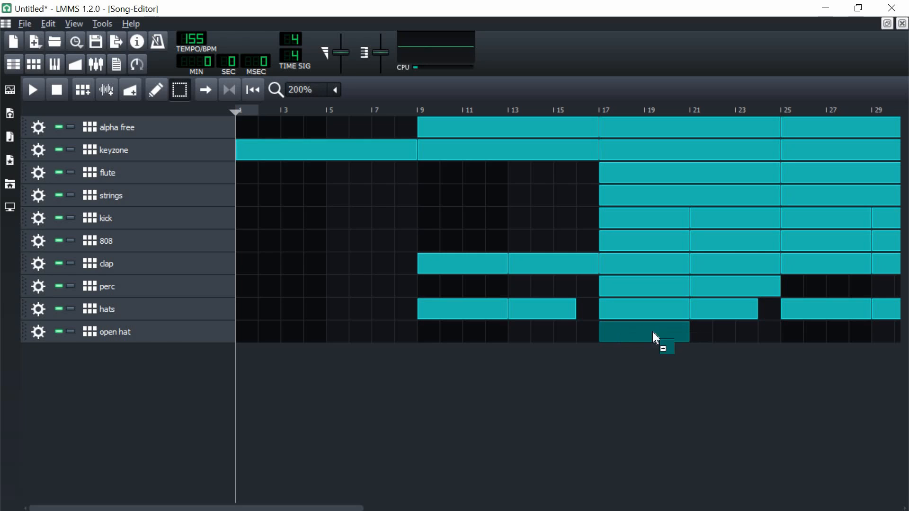
{"action": "left_click_drag", "start_coordinate": [708, 338], "coordinate": [710, 338]}
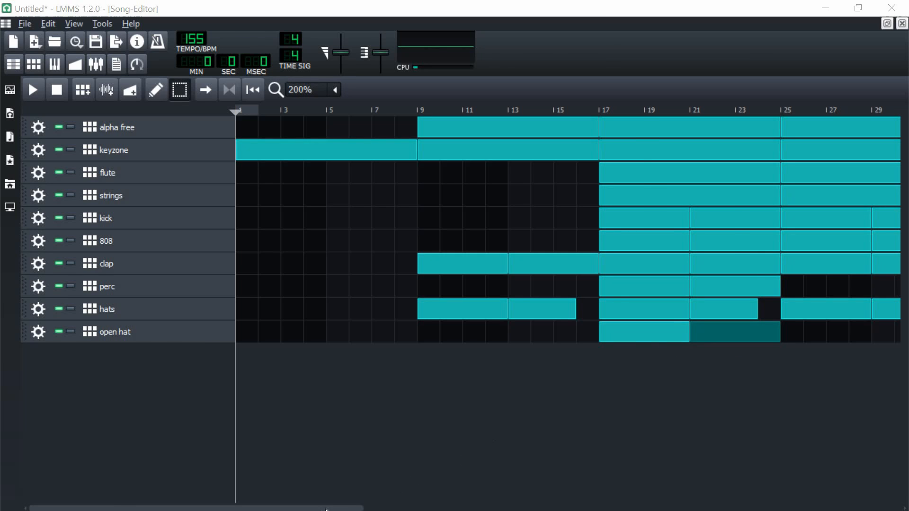
Step: Delete the flute and alpha free clips that start at bar 25
{"action": "scroll", "coordinate": [660, 217], "scroll_direction": "right", "scroll_amount": 3}
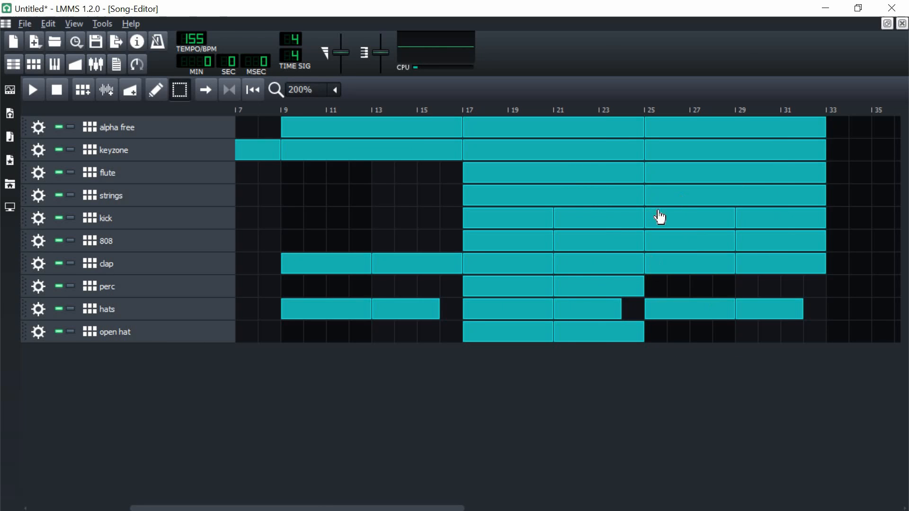
{"action": "right_click", "coordinate": [709, 180]}
{"action": "left_click", "coordinate": [730, 204]}
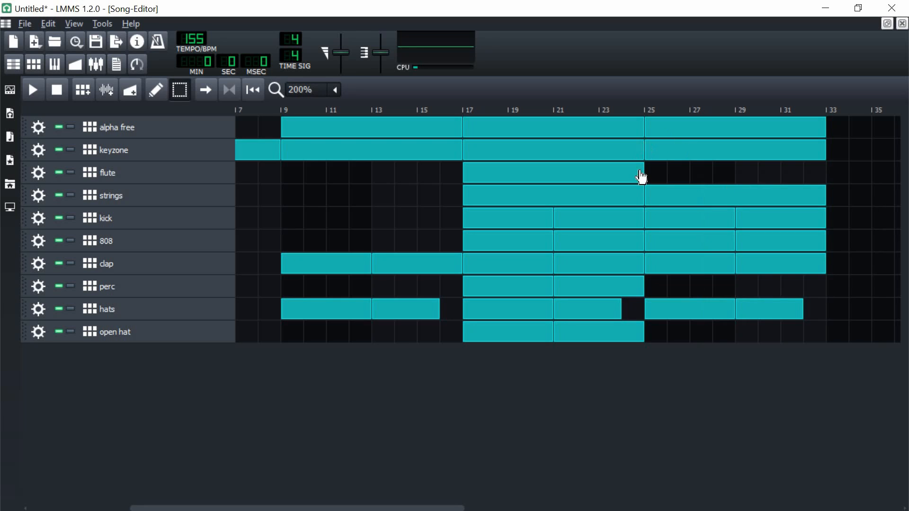
{"action": "right_click", "coordinate": [656, 130]}
{"action": "left_click", "coordinate": [669, 158]}
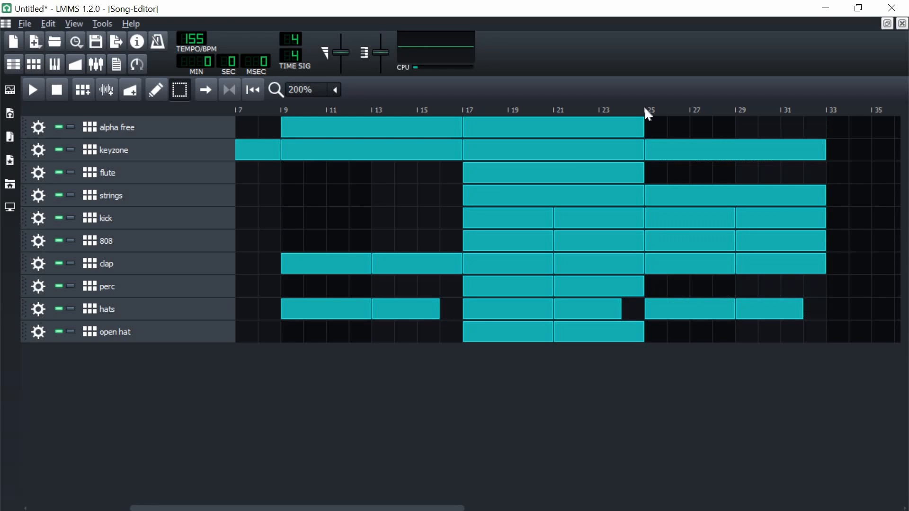
Step: Play the stripped-down section from bar 25, set the zoom to 100% and stop playback
{"action": "left_click", "coordinate": [646, 107]}
{"action": "key", "text": "space"}
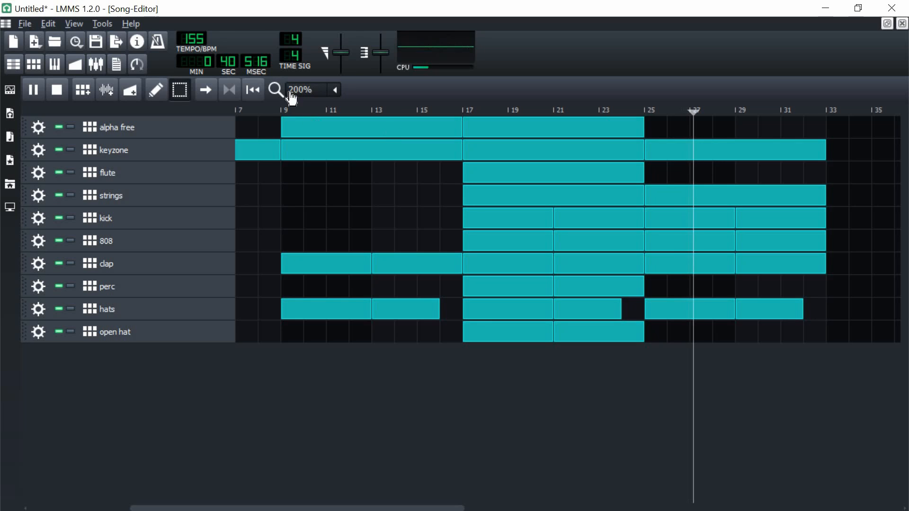
{"action": "left_click", "coordinate": [336, 91]}
{"action": "left_click", "coordinate": [337, 156]}
{"action": "key", "text": "space"}
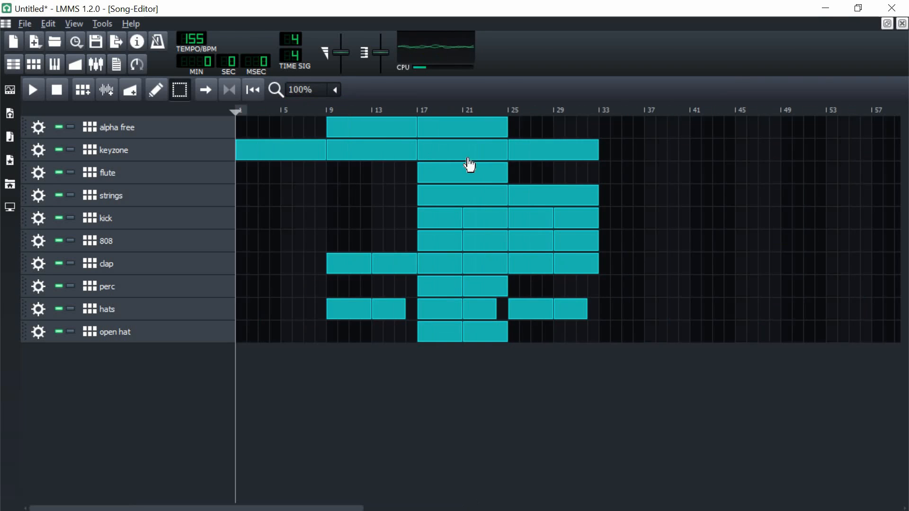
Step: Copy all clips between bars 17 and 33 to start at bar 33
{"action": "left_click_drag", "start_coordinate": [611, 122], "coordinate": [427, 338]}
{"action": "left_click_drag", "start_coordinate": [521, 309], "coordinate": [524, 312]}
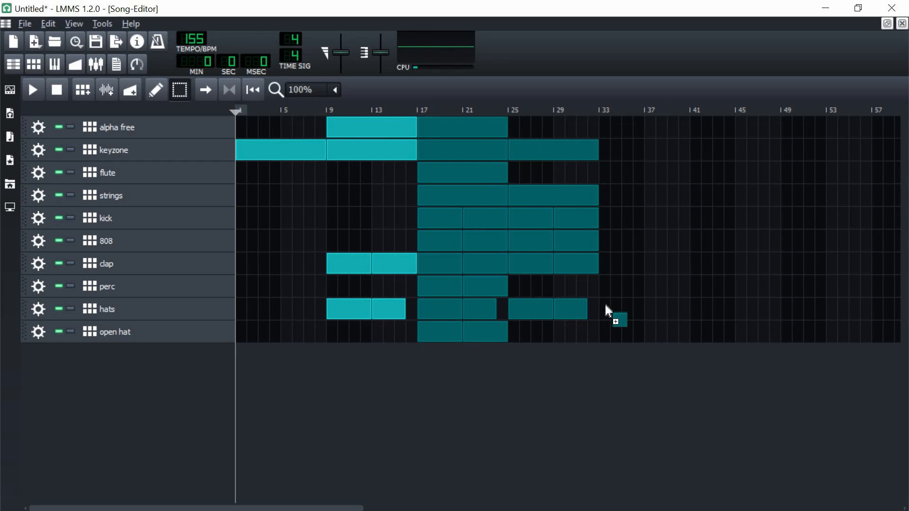
{"action": "left_click_drag", "start_coordinate": [604, 310], "coordinate": [703, 310]}
{"action": "left_click", "coordinate": [760, 277]}
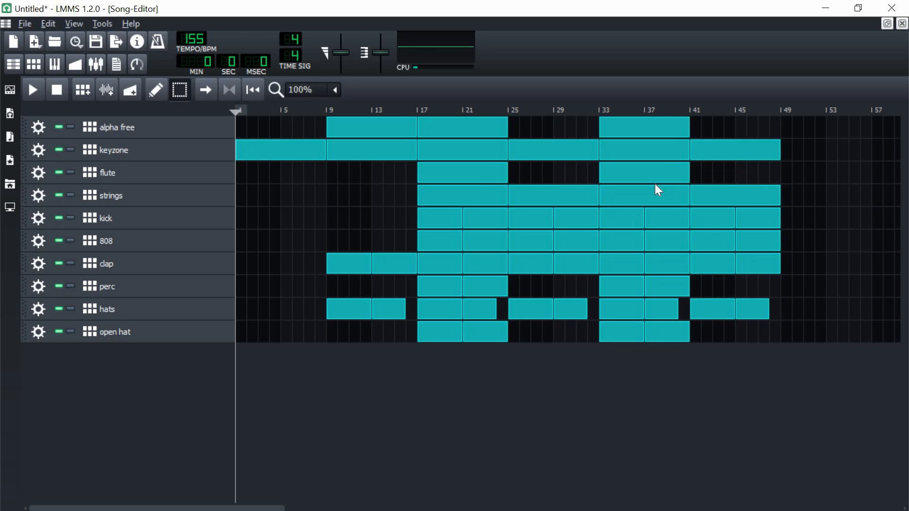
Step: Delete the strings clip at bar 41 and copy the flute clip from bar 33 to bar 41
{"action": "right_click", "coordinate": [711, 195]}
{"action": "left_click", "coordinate": [727, 217]}
{"action": "left_click_drag", "start_coordinate": [666, 175], "coordinate": [696, 175]}
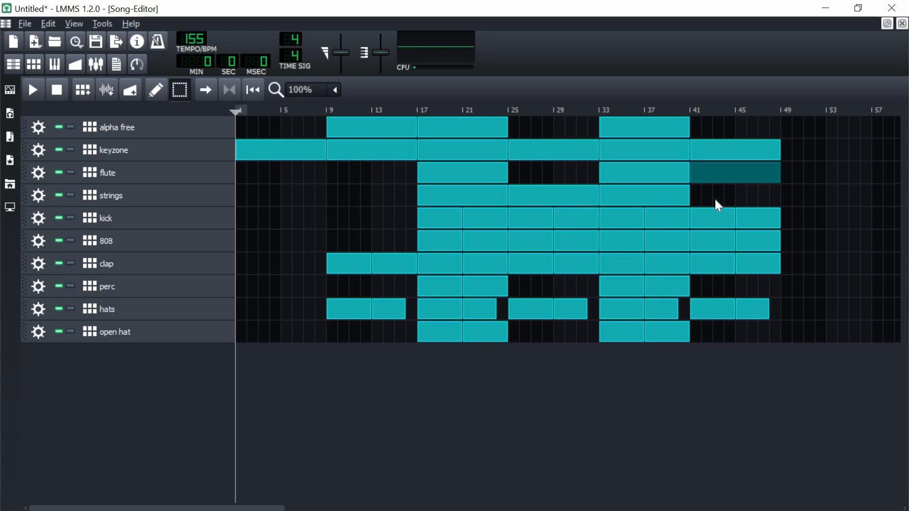
{"action": "left_click", "coordinate": [719, 197]}
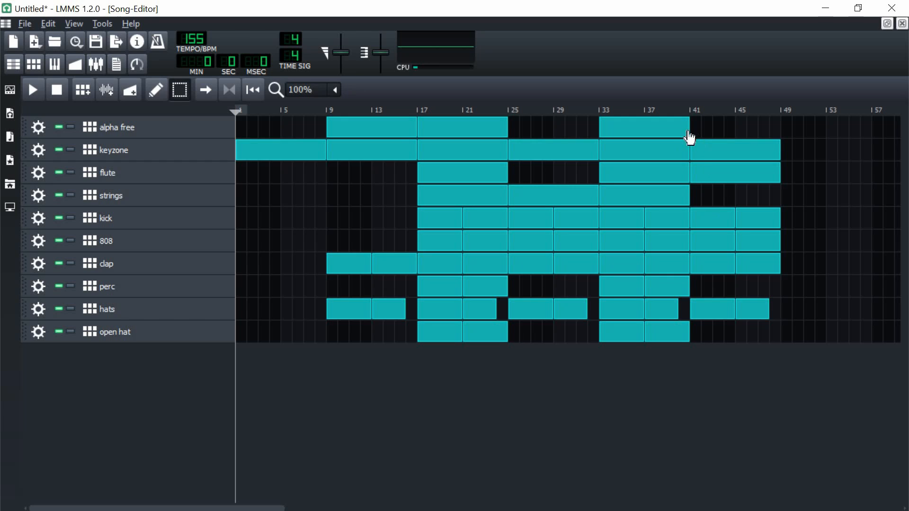
Step: Copy the alpha free clip from bar 33 to bar 41 and delete the keyzone clip at bar 41
{"action": "left_click_drag", "start_coordinate": [663, 136], "coordinate": [790, 144]}
{"action": "left_click", "coordinate": [790, 151]}
{"action": "left_click", "coordinate": [752, 156]}
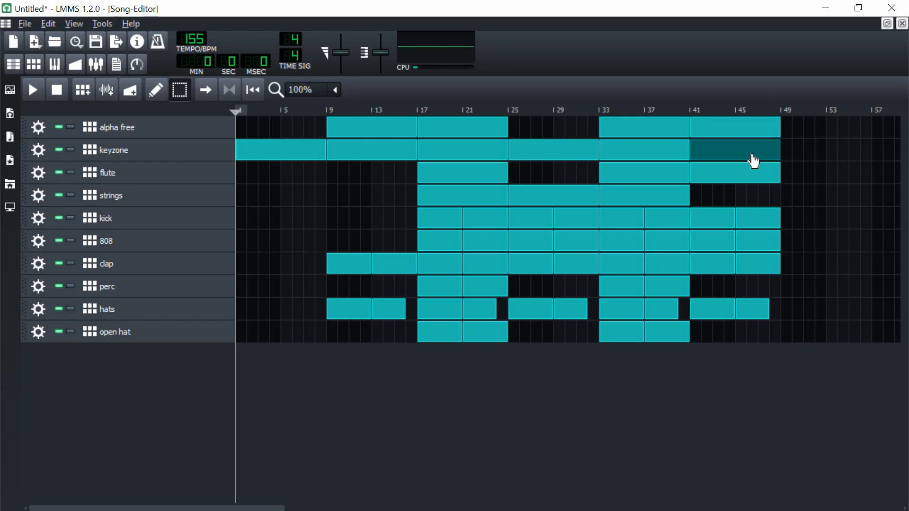
{"action": "key", "text": "Delete"}
Step: Place copies of the alpha free and keyzone clips at bar 49 as an eight-bar break
{"action": "left_click", "coordinate": [335, 90]}
{"action": "left_click", "coordinate": [303, 154]}
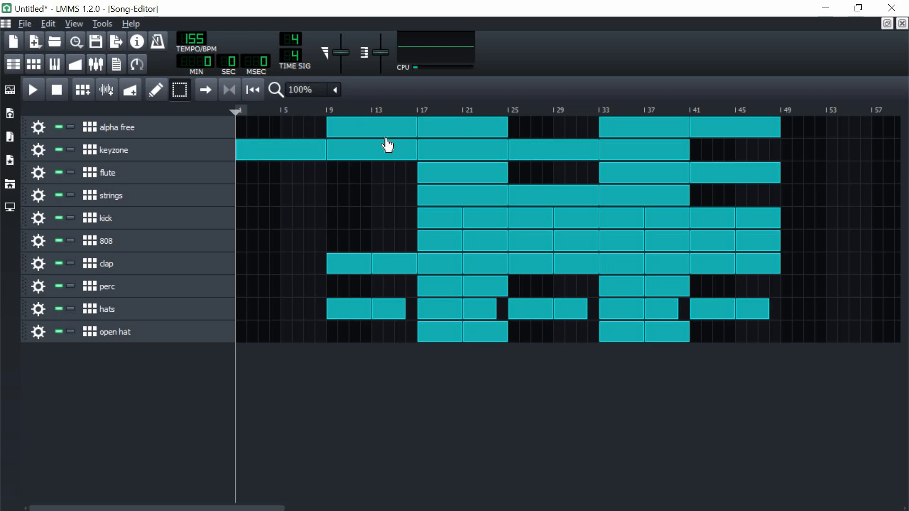
{"action": "left_click_drag", "start_coordinate": [348, 196], "coordinate": [795, 127]}
{"action": "left_click", "coordinate": [782, 113]}
Step: Replace the shortened hats clip at bar 45 with a full four-bar copy ending at bar 49
{"action": "right_click", "coordinate": [746, 308]}
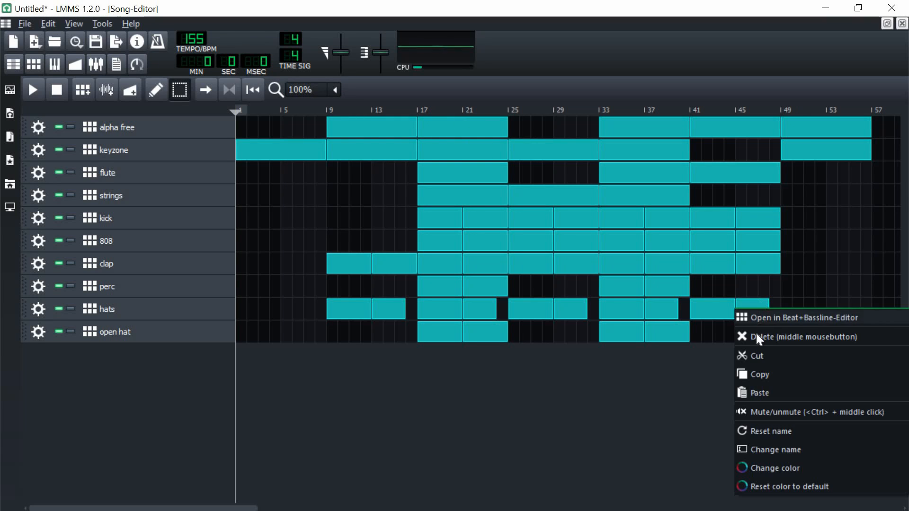
{"action": "left_click", "coordinate": [756, 334]}
{"action": "left_click_drag", "start_coordinate": [738, 313], "coordinate": [738, 311]}
Step: Copy all clips between bars 17 and 49 to start at bar 57
{"action": "scroll", "coordinate": [651, 197], "scroll_direction": "down", "scroll_amount": 1}
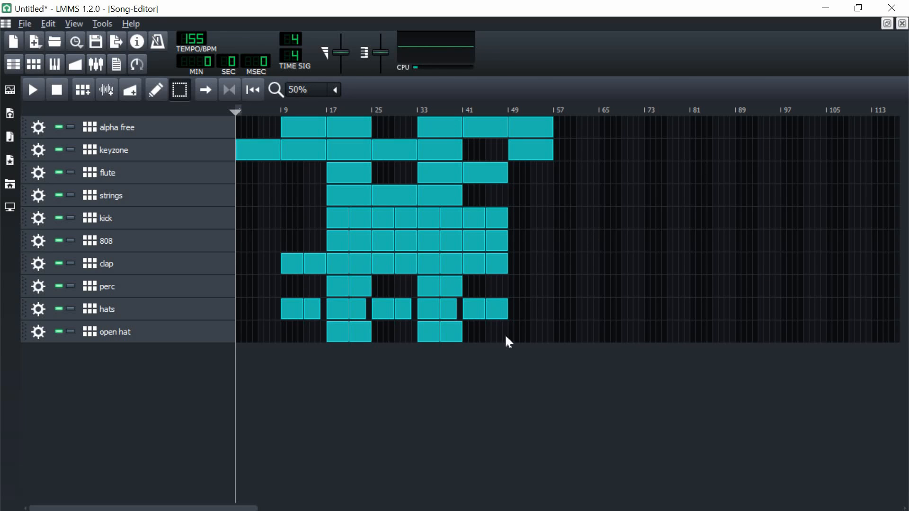
{"action": "left_click_drag", "start_coordinate": [505, 334], "coordinate": [559, 136]}
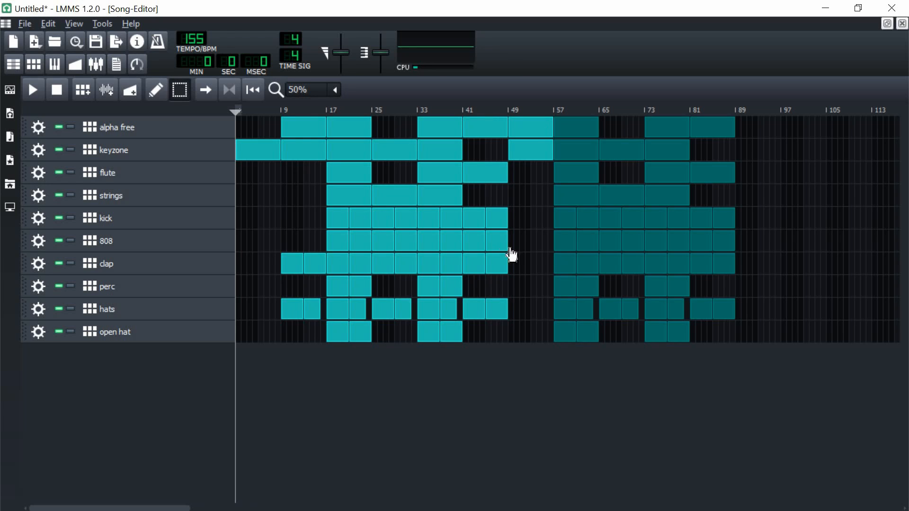
{"action": "left_click", "coordinate": [520, 229]}
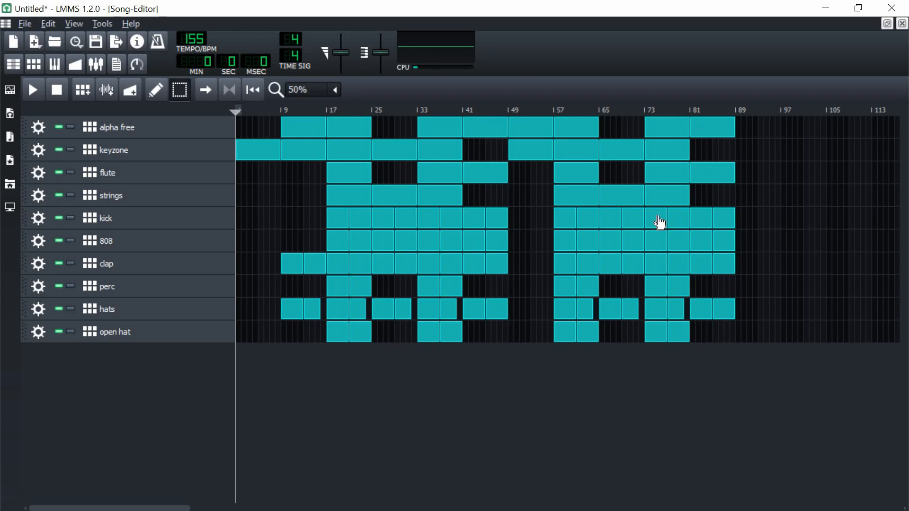
Step: Set the zoom to 100% and play the full arrangement from the beginning
{"action": "left_click", "coordinate": [335, 89]}
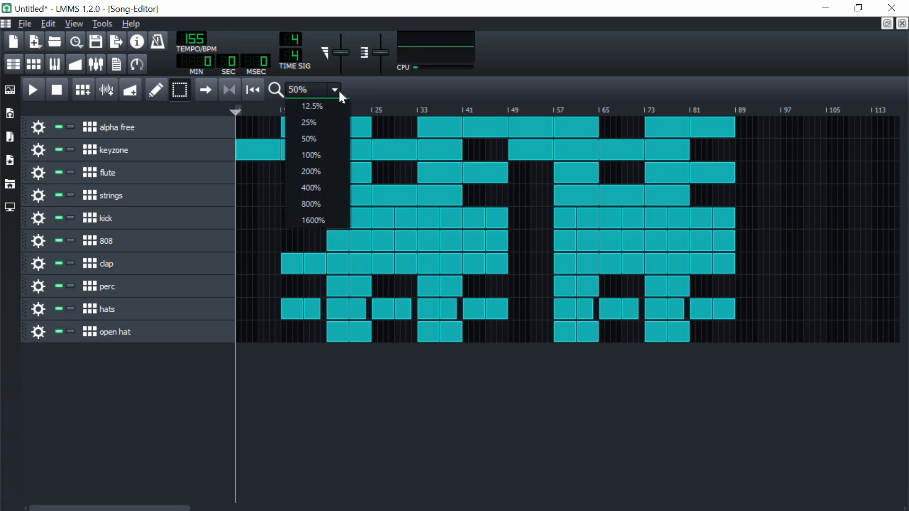
{"action": "left_click", "coordinate": [334, 91]}
{"action": "scroll", "coordinate": [335, 92], "scroll_direction": "down", "scroll_amount": 1}
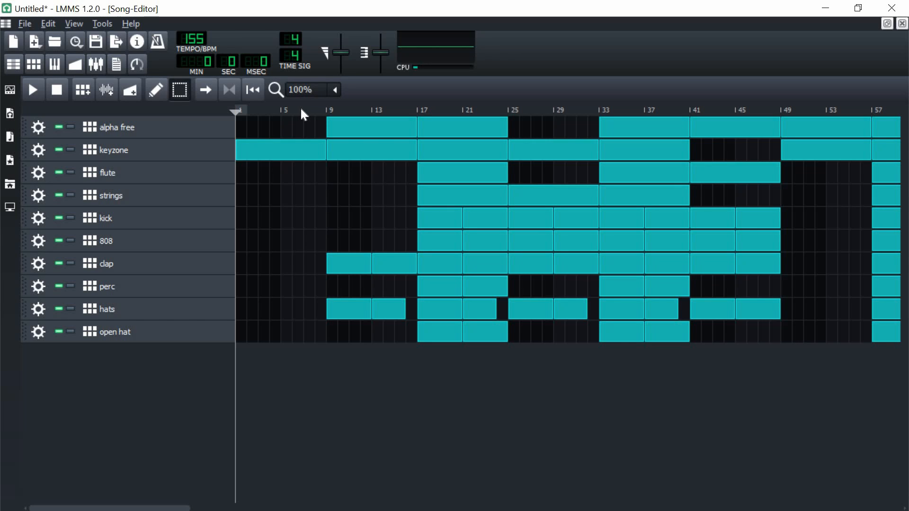
{"action": "left_click", "coordinate": [39, 94]}
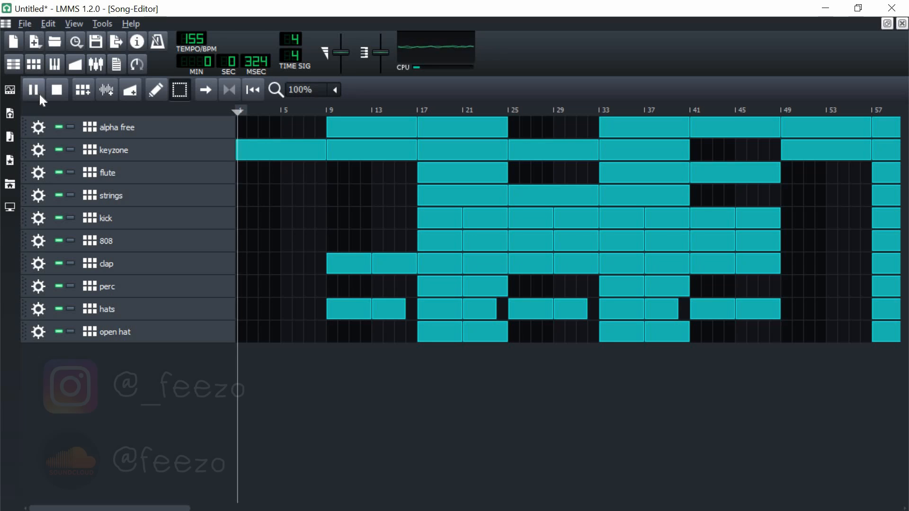